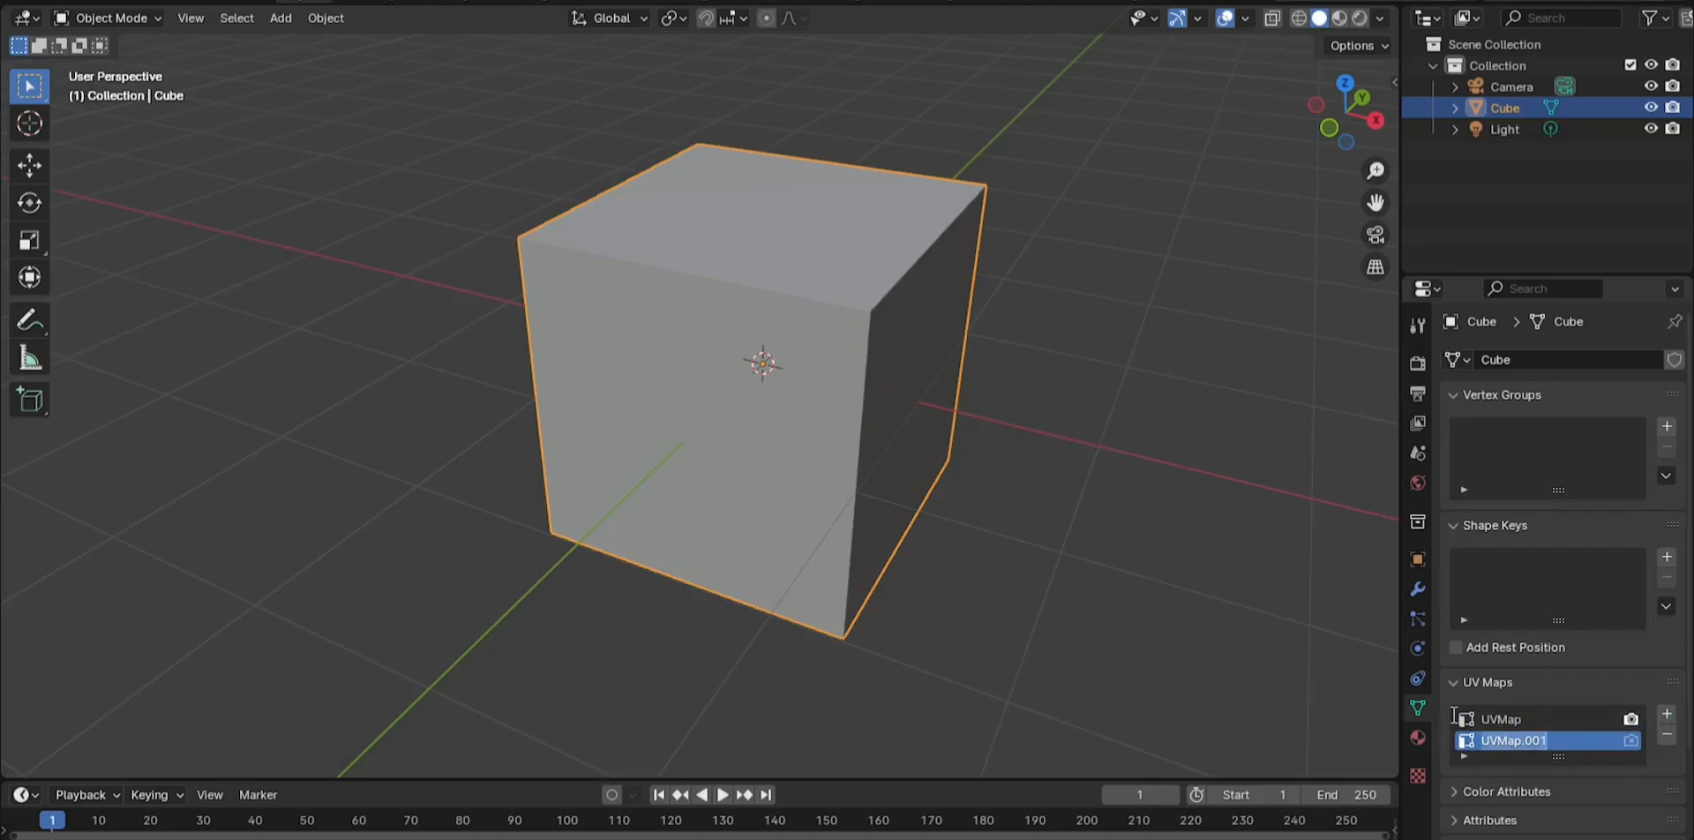
# Rename the cube's second UV map to BAKE TEXTURE
pyautogui.write('BAKE TEXTURE')
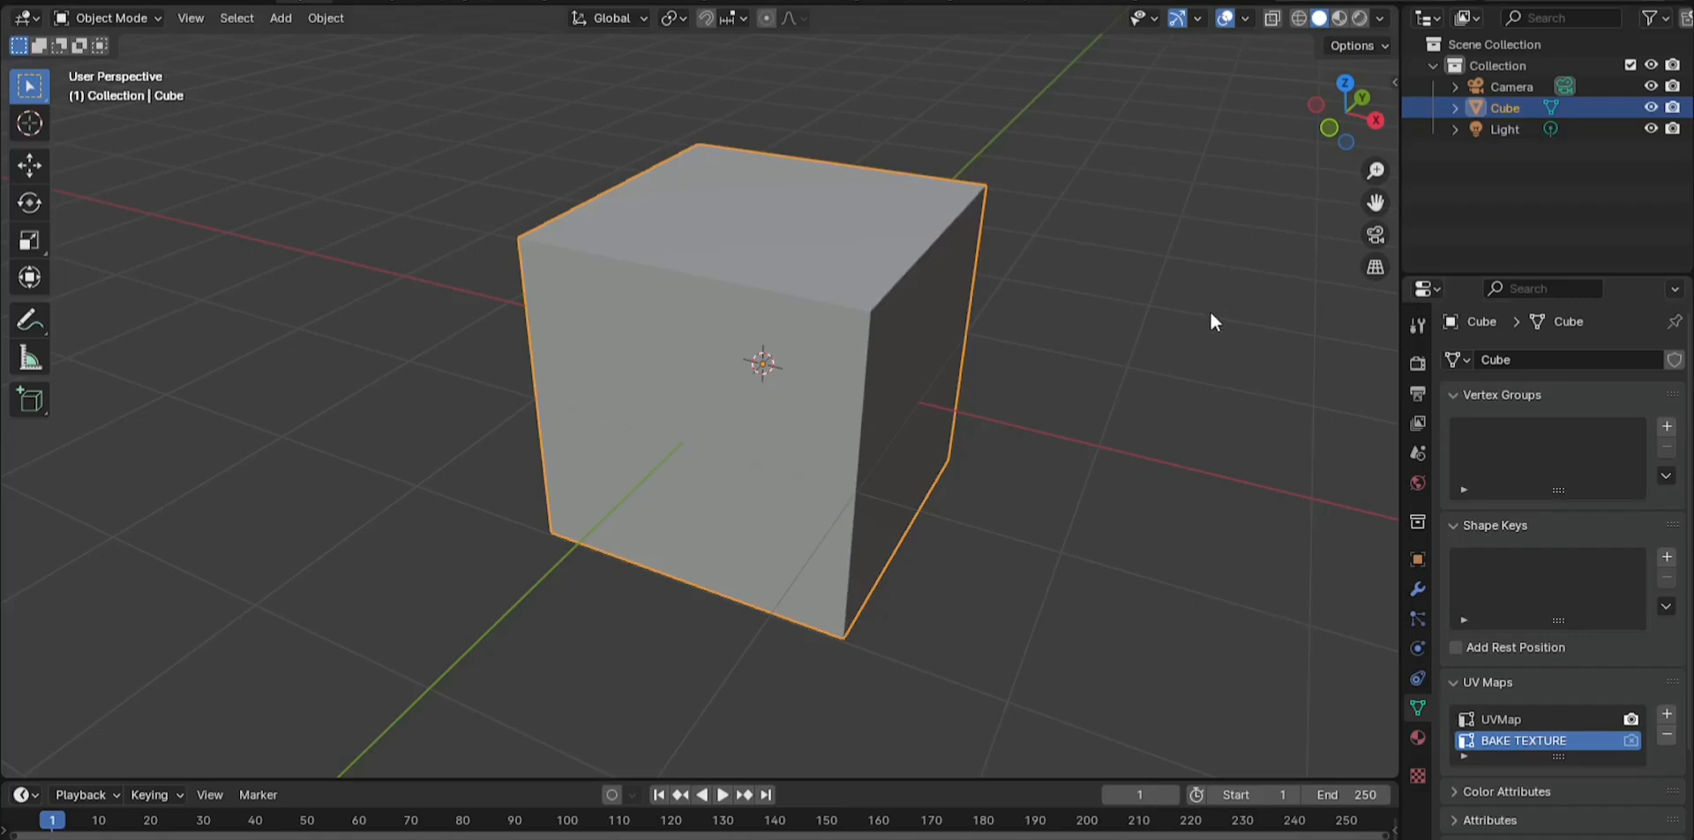
pyautogui.moveTo(1009, 491); pyautogui.dragTo(1000, 477, button='middle')
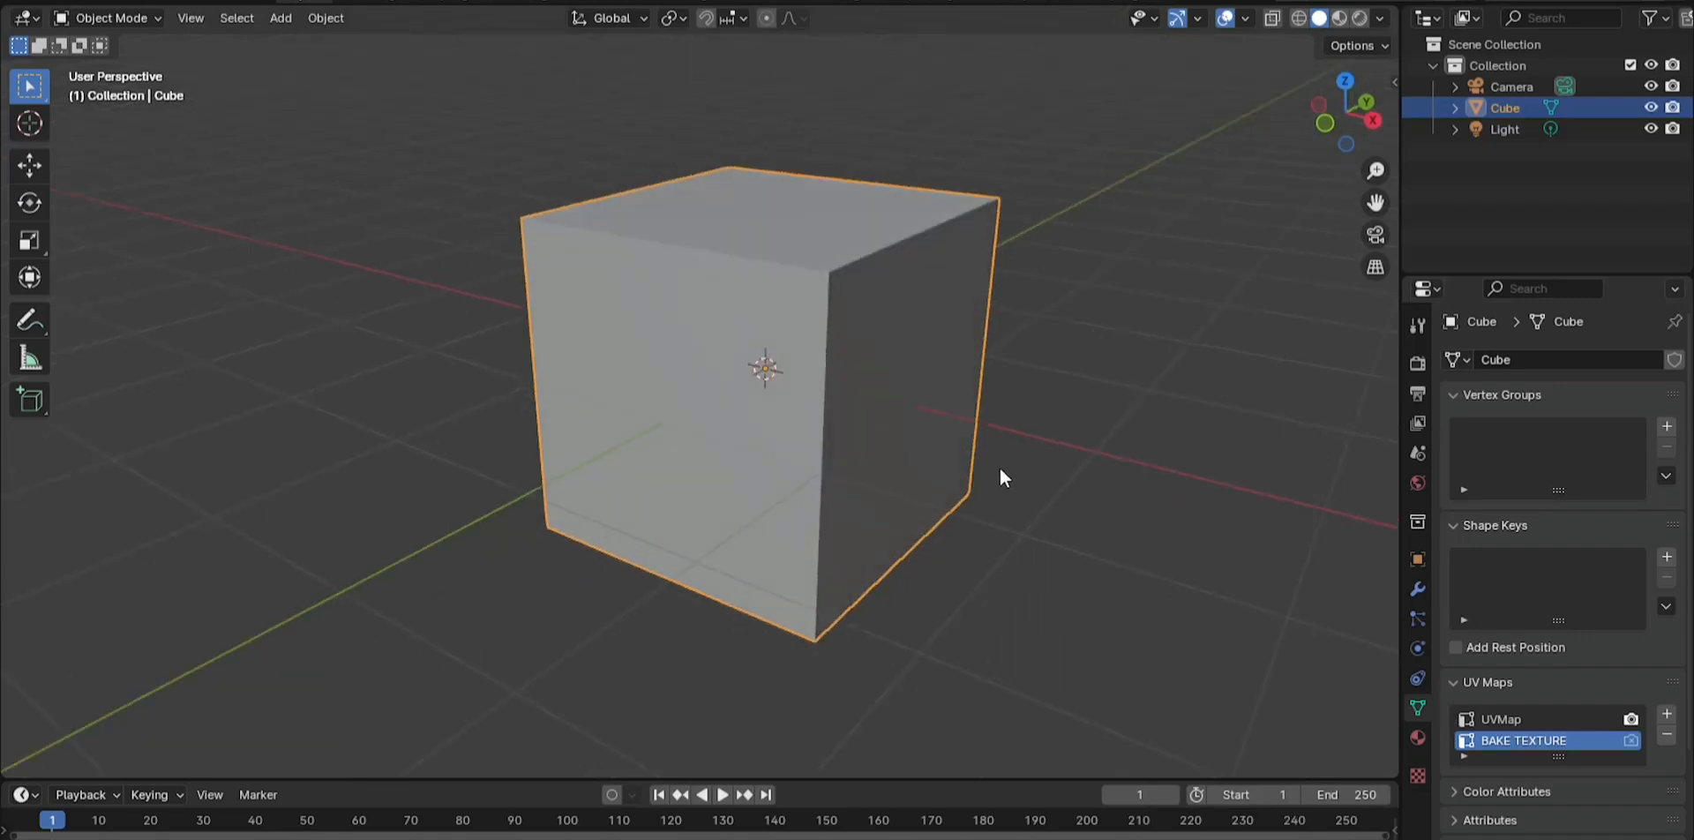
# Switch to the Shading workspace and create a new material for the cube
pyautogui.click(710, 4)
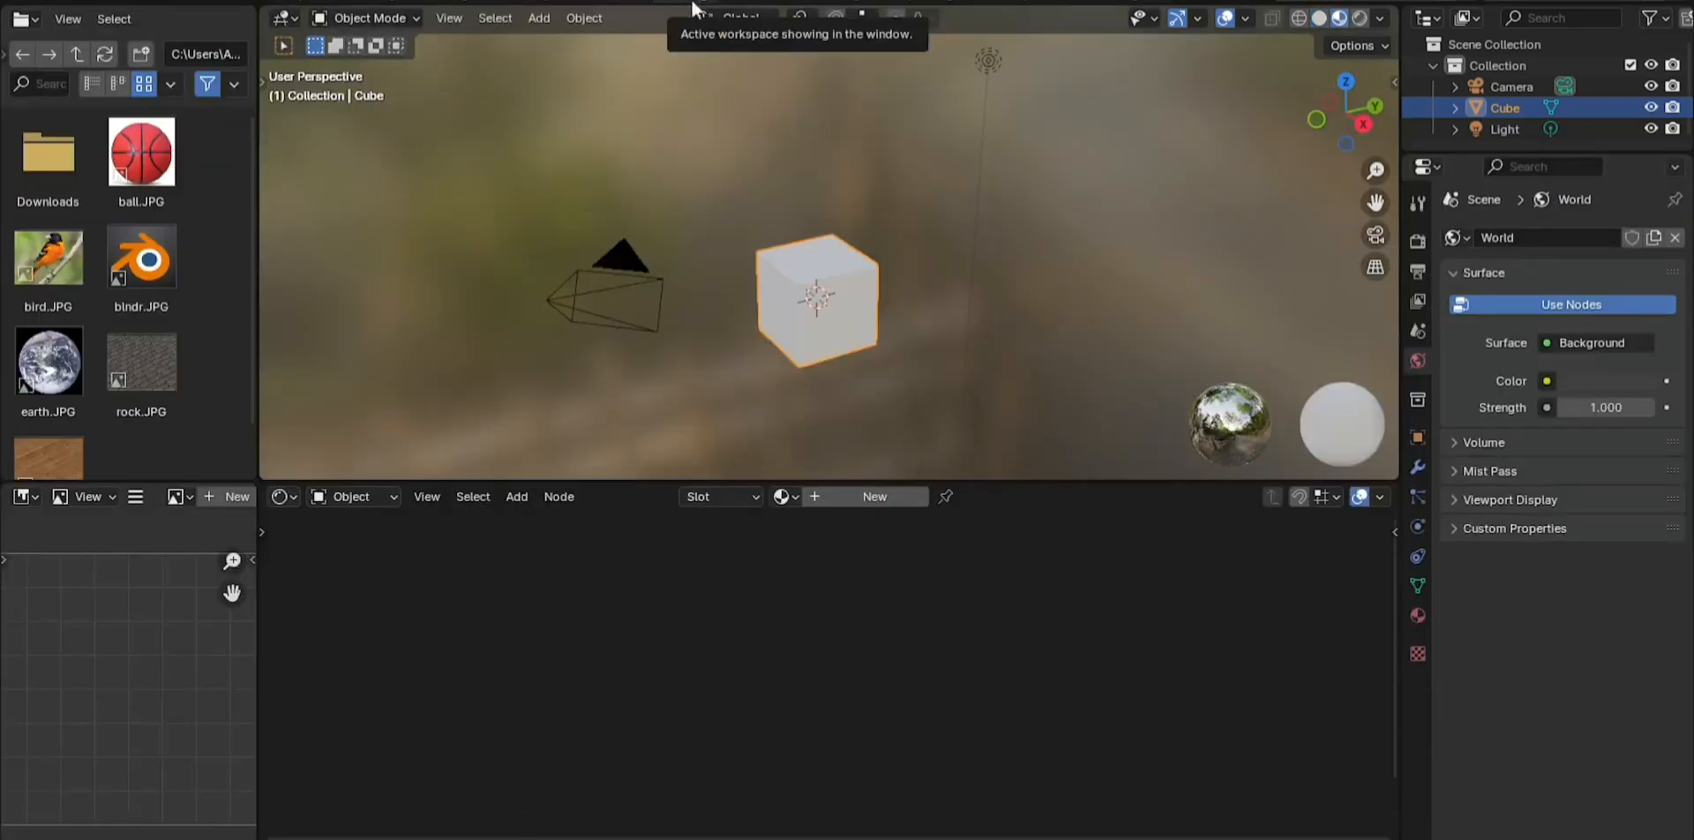
pyautogui.scroll(2, 976, 442)
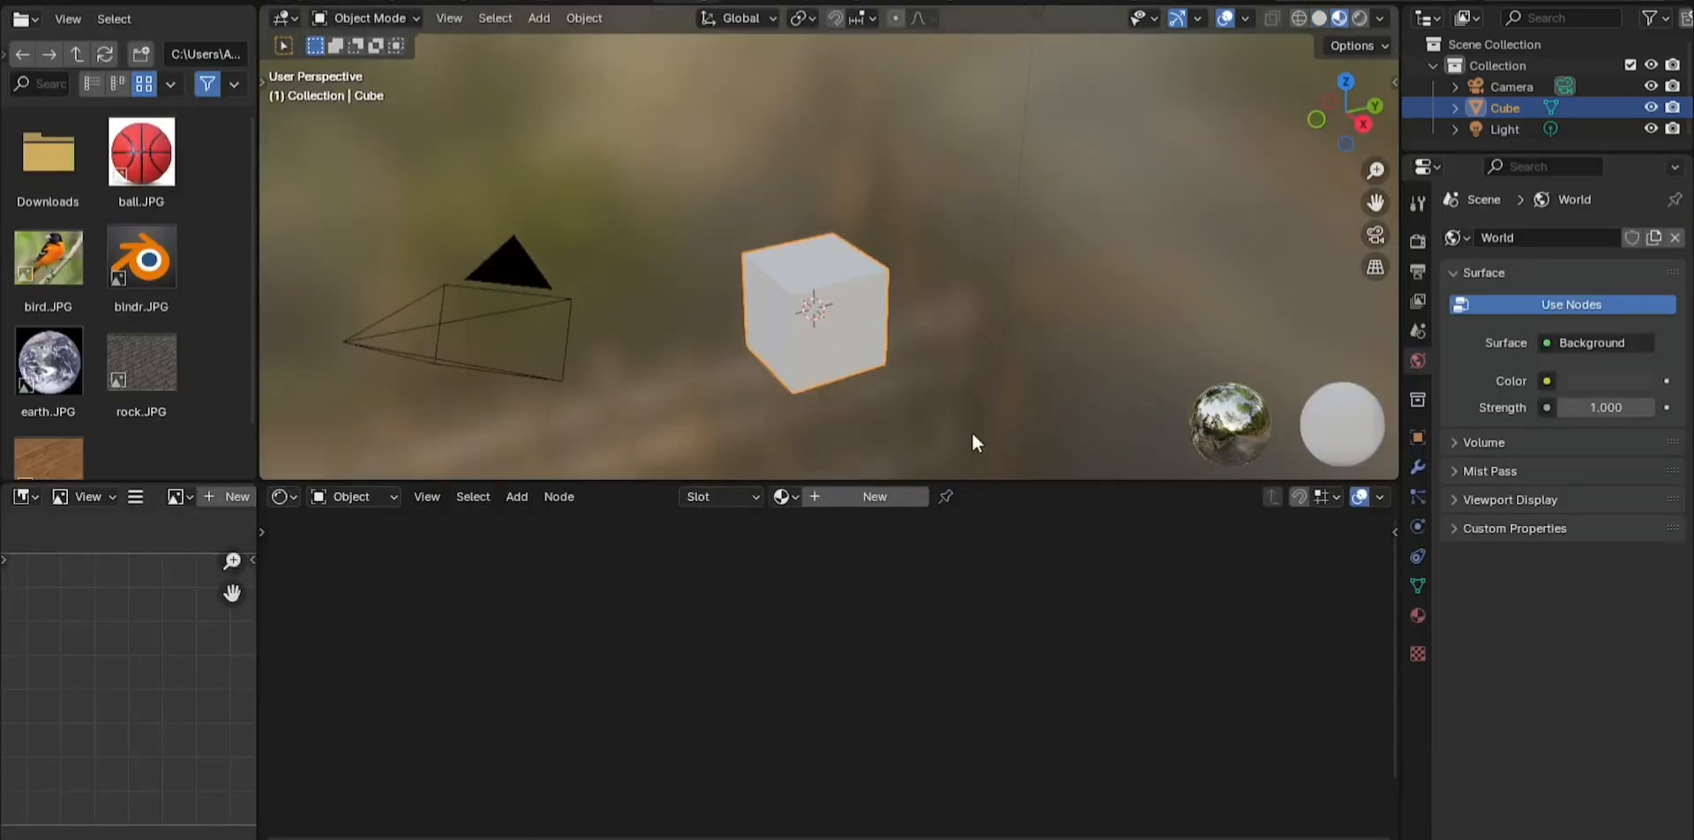
pyautogui.click(900, 496)
pyautogui.scroll(2, 1059, 474)
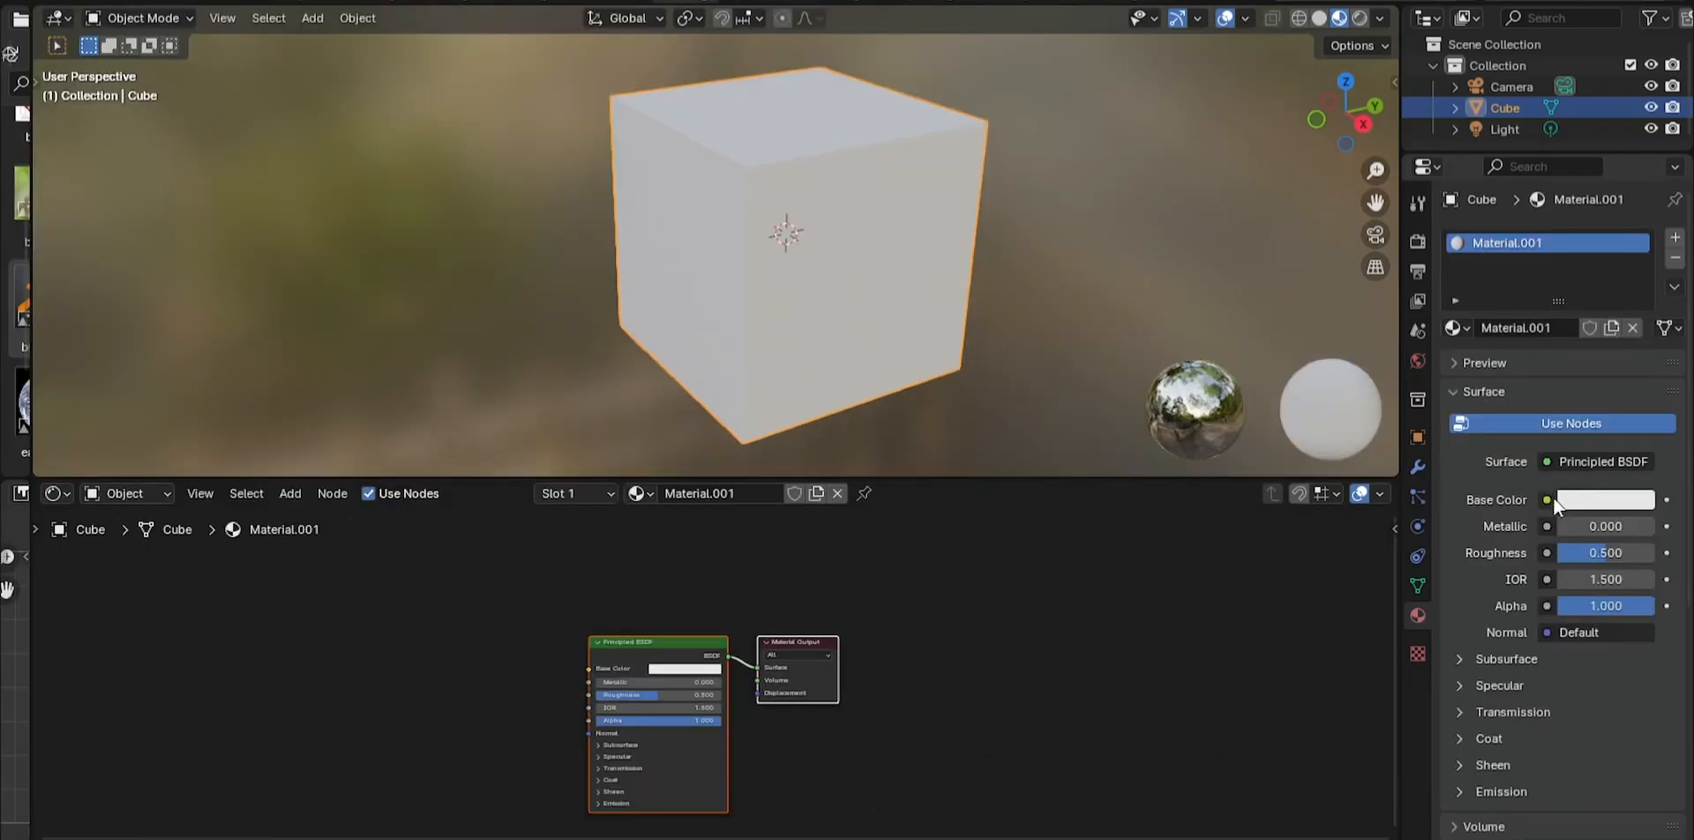
# Feed the material's base color with an image texture using rock.JPG
pyautogui.click(1550, 500)
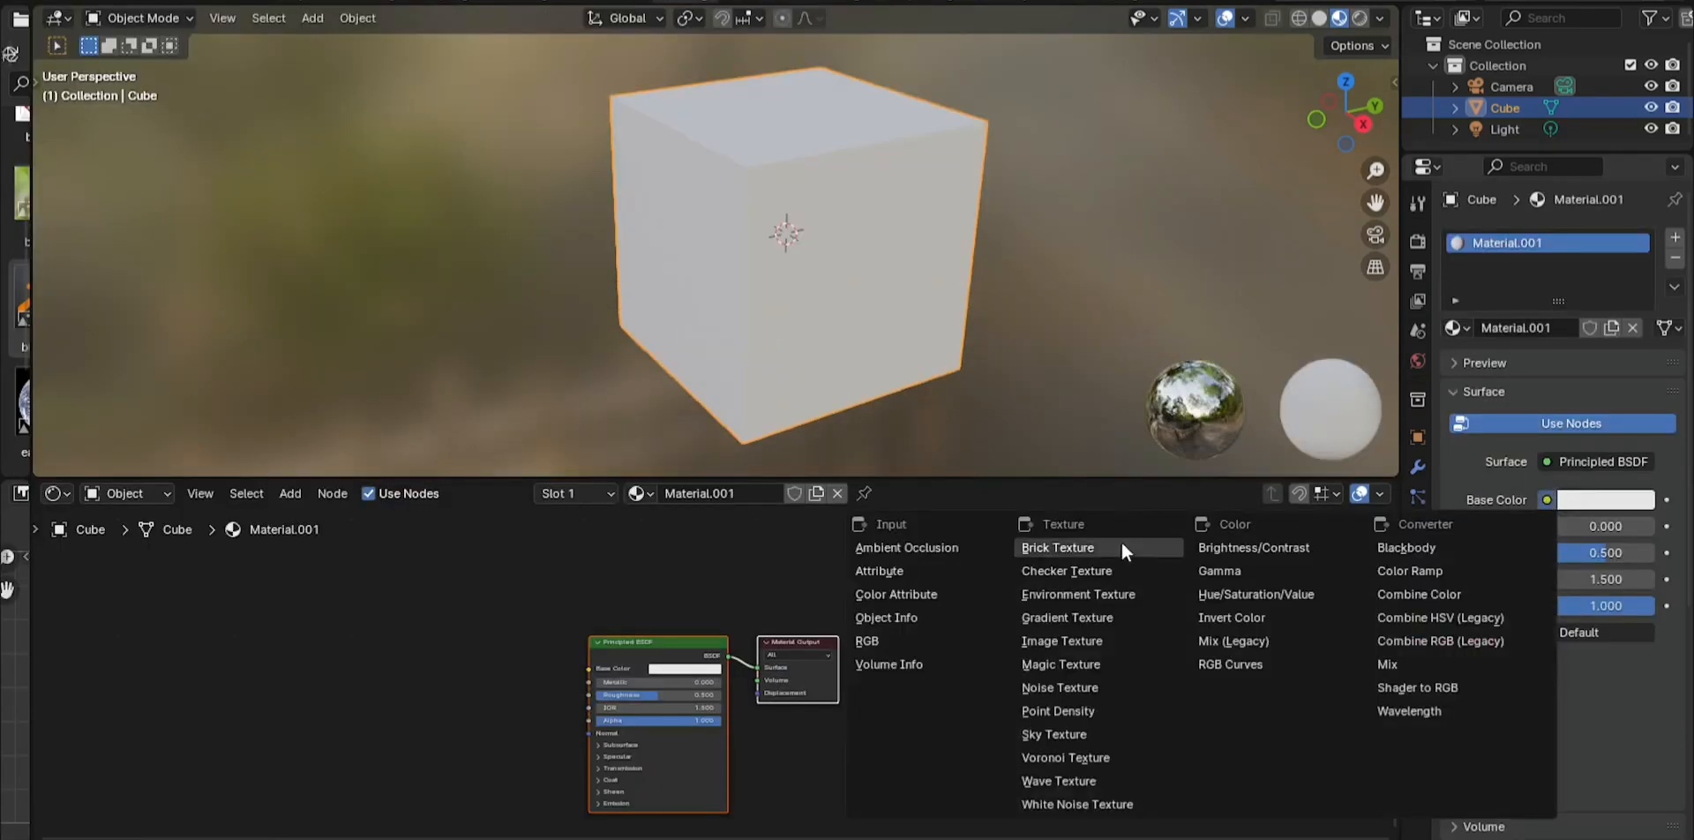
pyautogui.click(1082, 639)
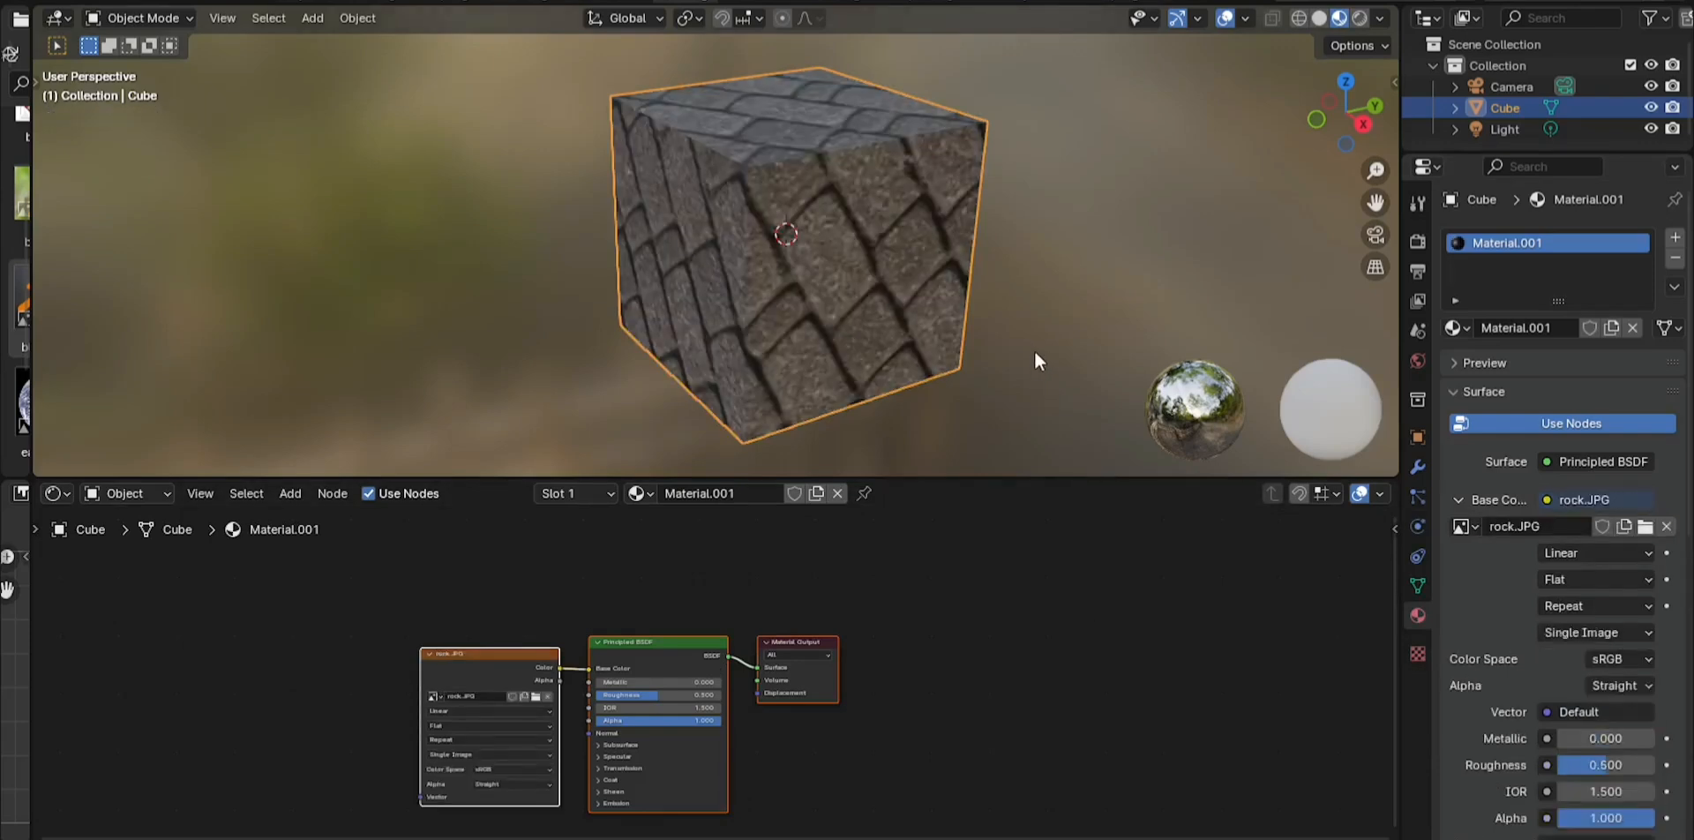
pyautogui.scroll(-3, 997, 344)
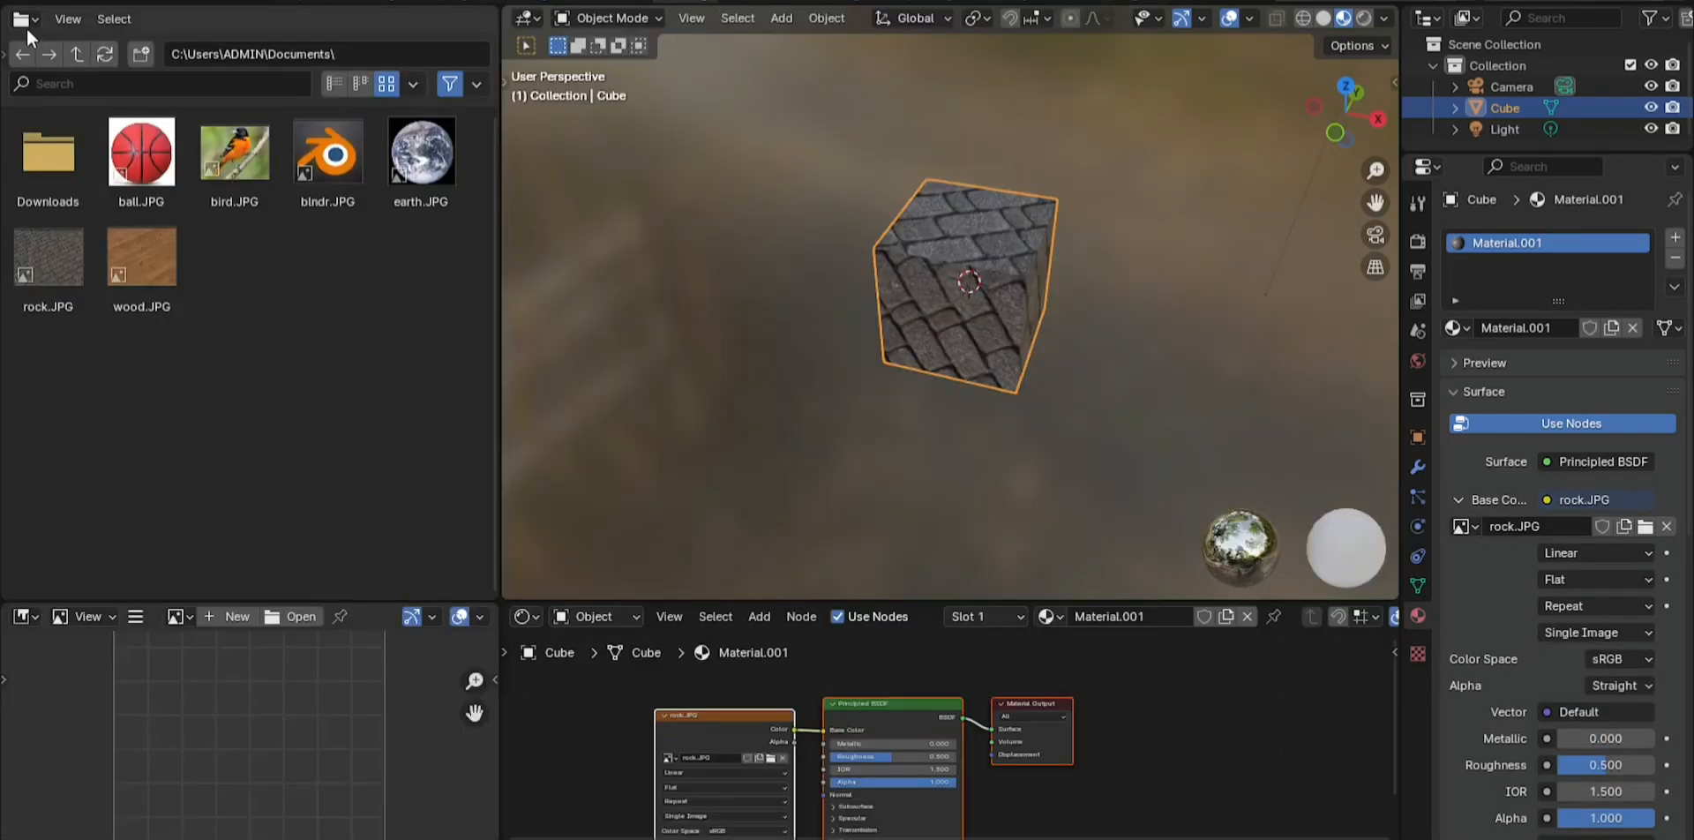
# Turn the file browser area into a UV Editor and display the cube's full UV layout in Edit Mode
pyautogui.click(24, 18)
pyautogui.click(69, 124)
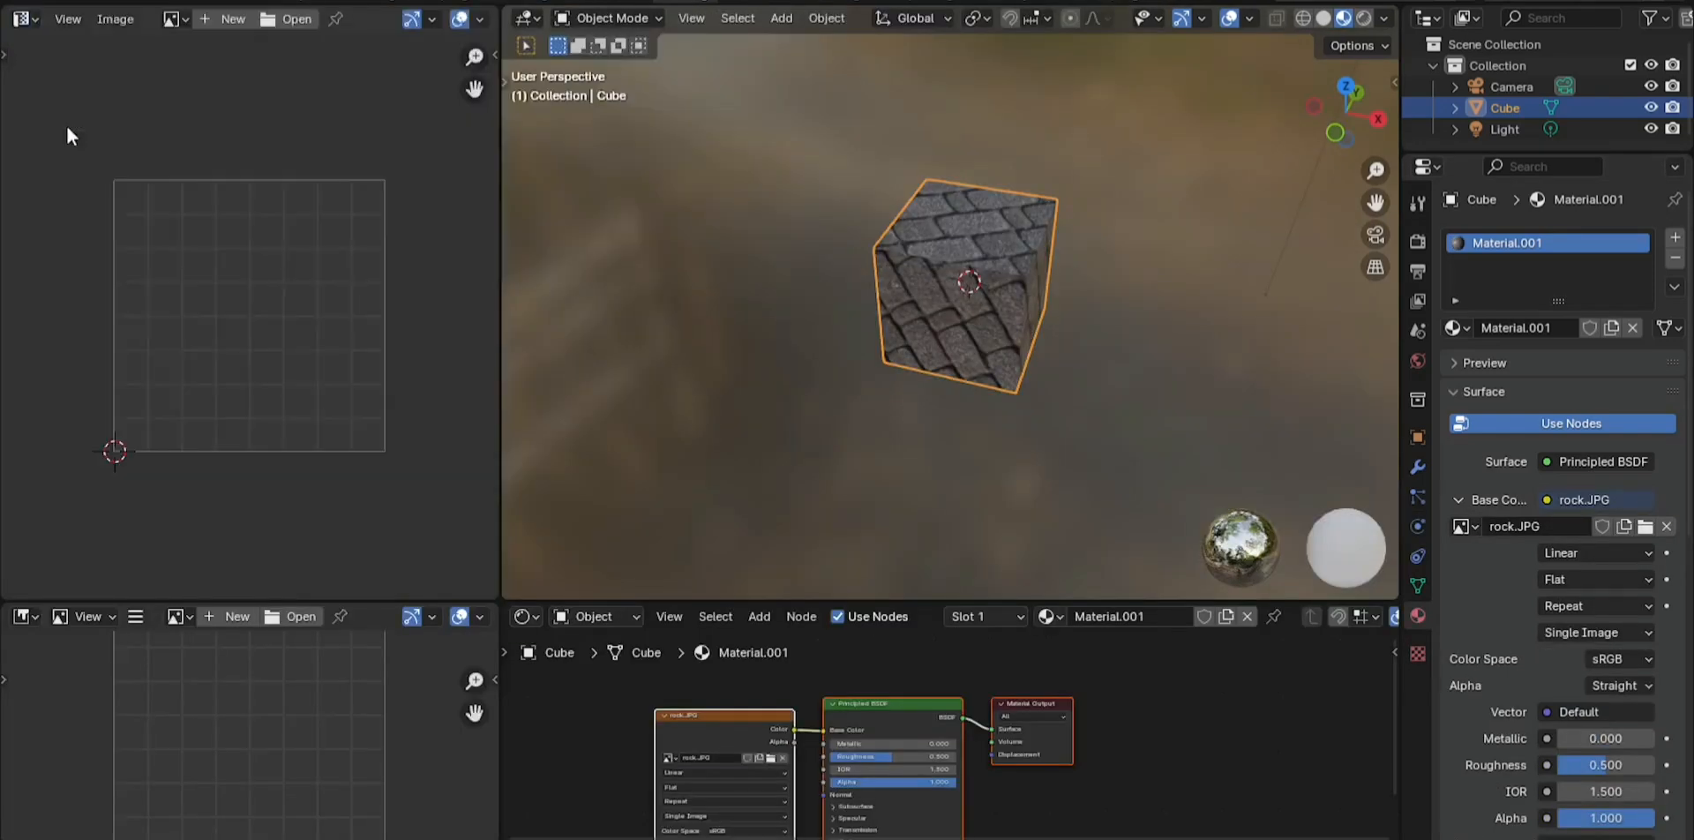
pyautogui.press('Tab')
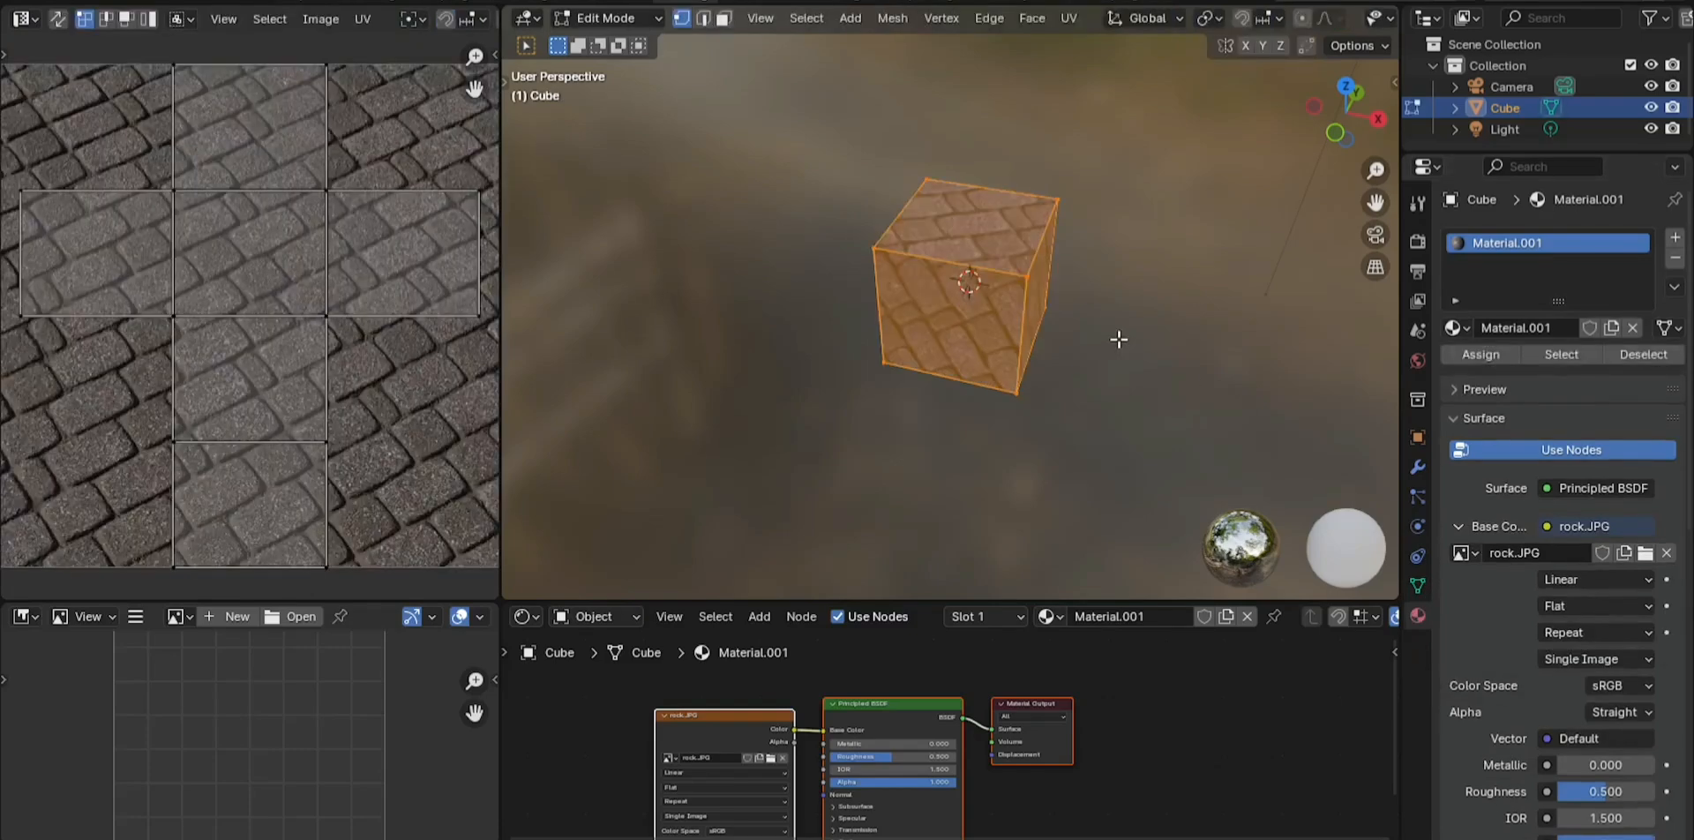
pyautogui.scroll(3, 964, 288)
pyautogui.moveTo(964, 288); pyautogui.dragTo(959, 393, button='middle')
pyautogui.press('a')
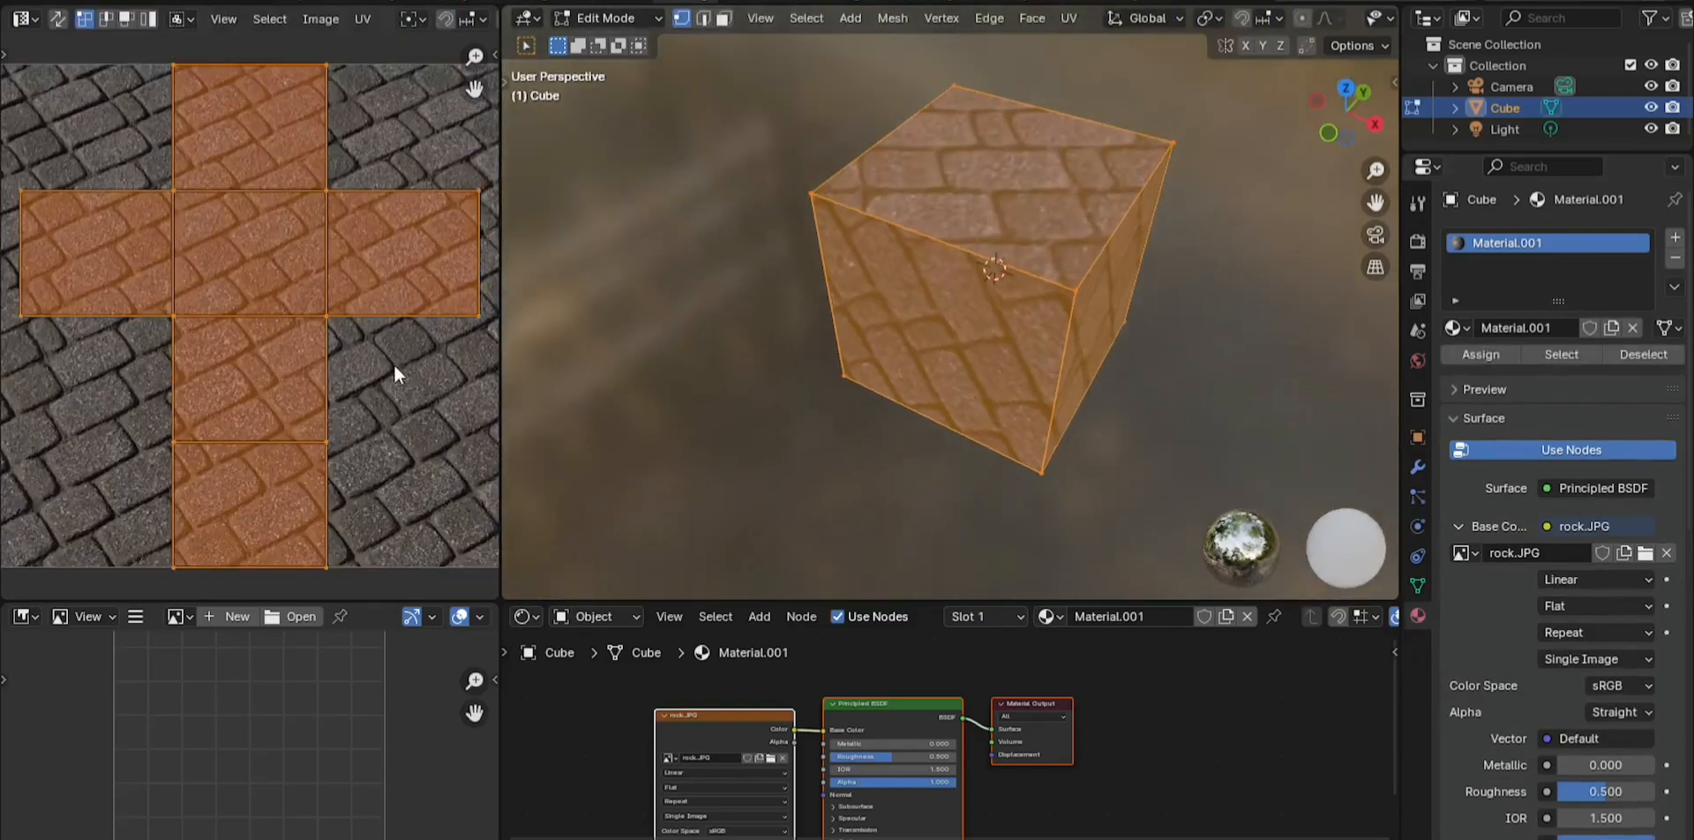
# Select the cube's top face in face selection mode and enlarge its UV over the rock texture
pyautogui.press('3')
pyautogui.click(1015, 254)
pyautogui.moveTo(1163, 314); pyautogui.dragTo(977, 342, button='middle')
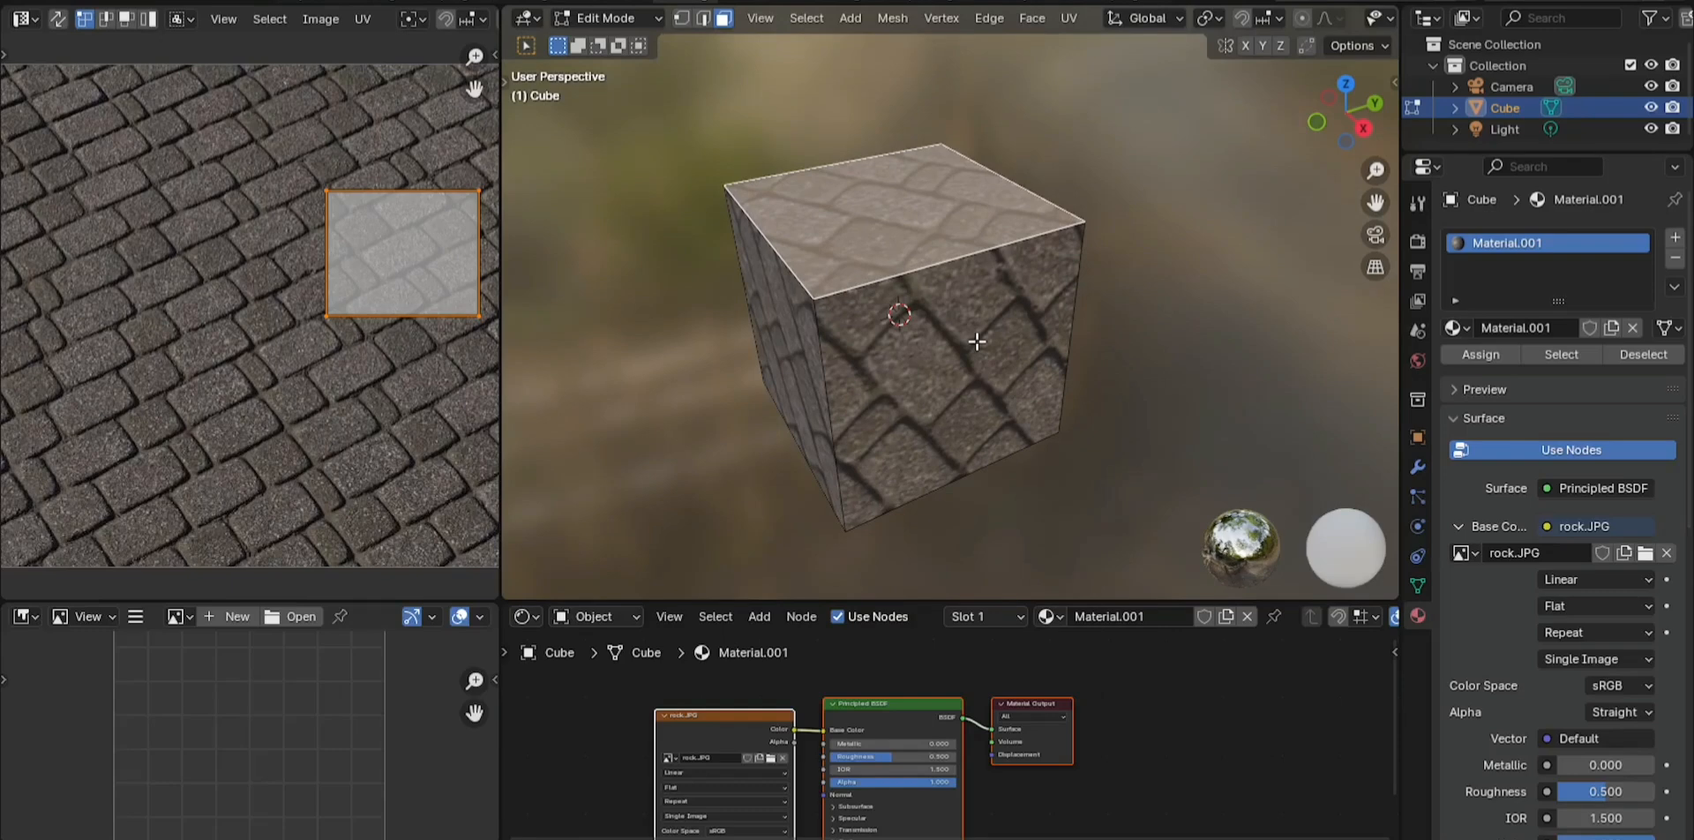
pyautogui.scroll(-3, 977, 338)
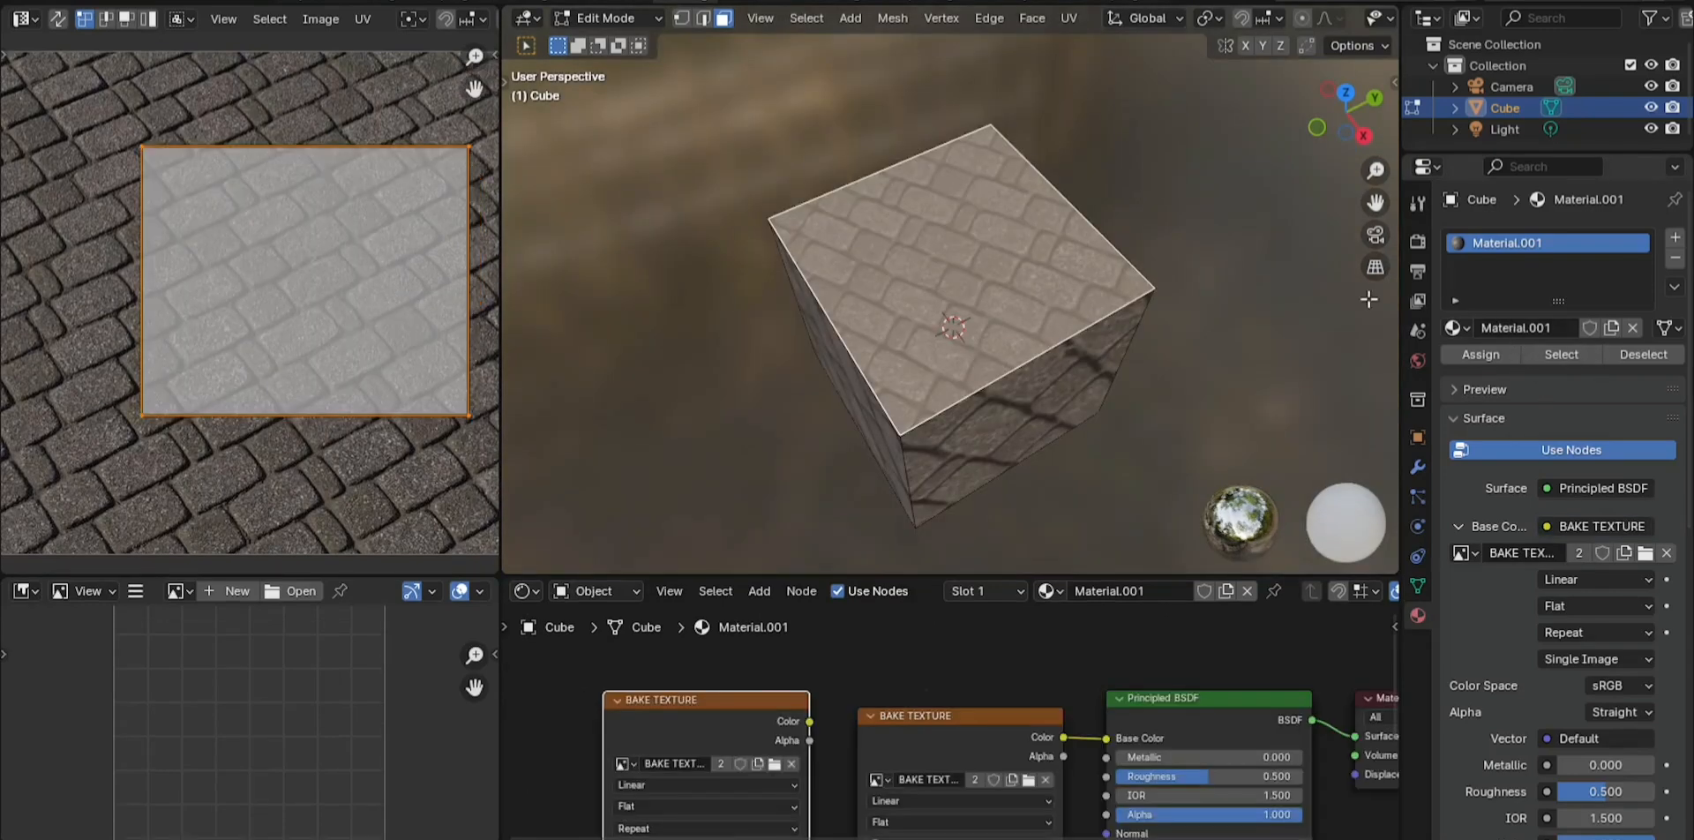
pyautogui.moveTo(921, 236)
pyautogui.mouseDown(button='middle')
pyautogui.moveTo(1043, 283)
pyautogui.moveTo(971, 279)
pyautogui.moveTo(988, 265)
pyautogui.moveTo(949, 239)
pyautogui.mouseUp(button='middle')
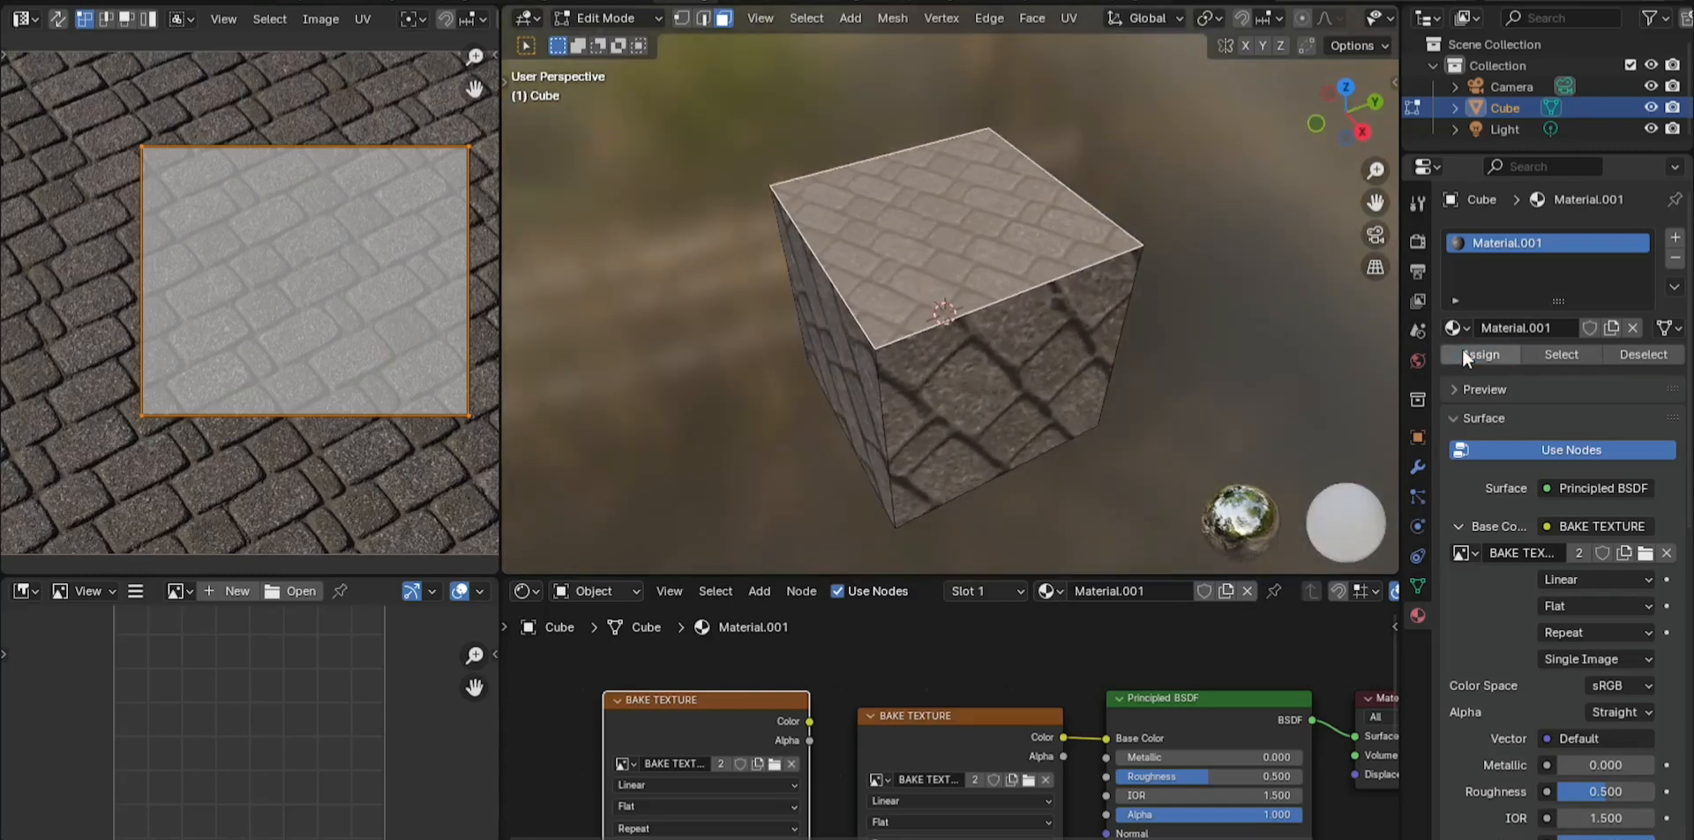
# Rename the cube's material to rock
pyautogui.doubleClick(1488, 244)
pyautogui.press('BackSpace')
pyautogui.press('Return')
# Select a side face of the cube, add a new material named ball and assign it to that face
pyautogui.scroll(-3, 1135, 298)
pyautogui.moveTo(1135, 298); pyautogui.dragTo(882, 341, button='middle')
pyautogui.click(871, 330)
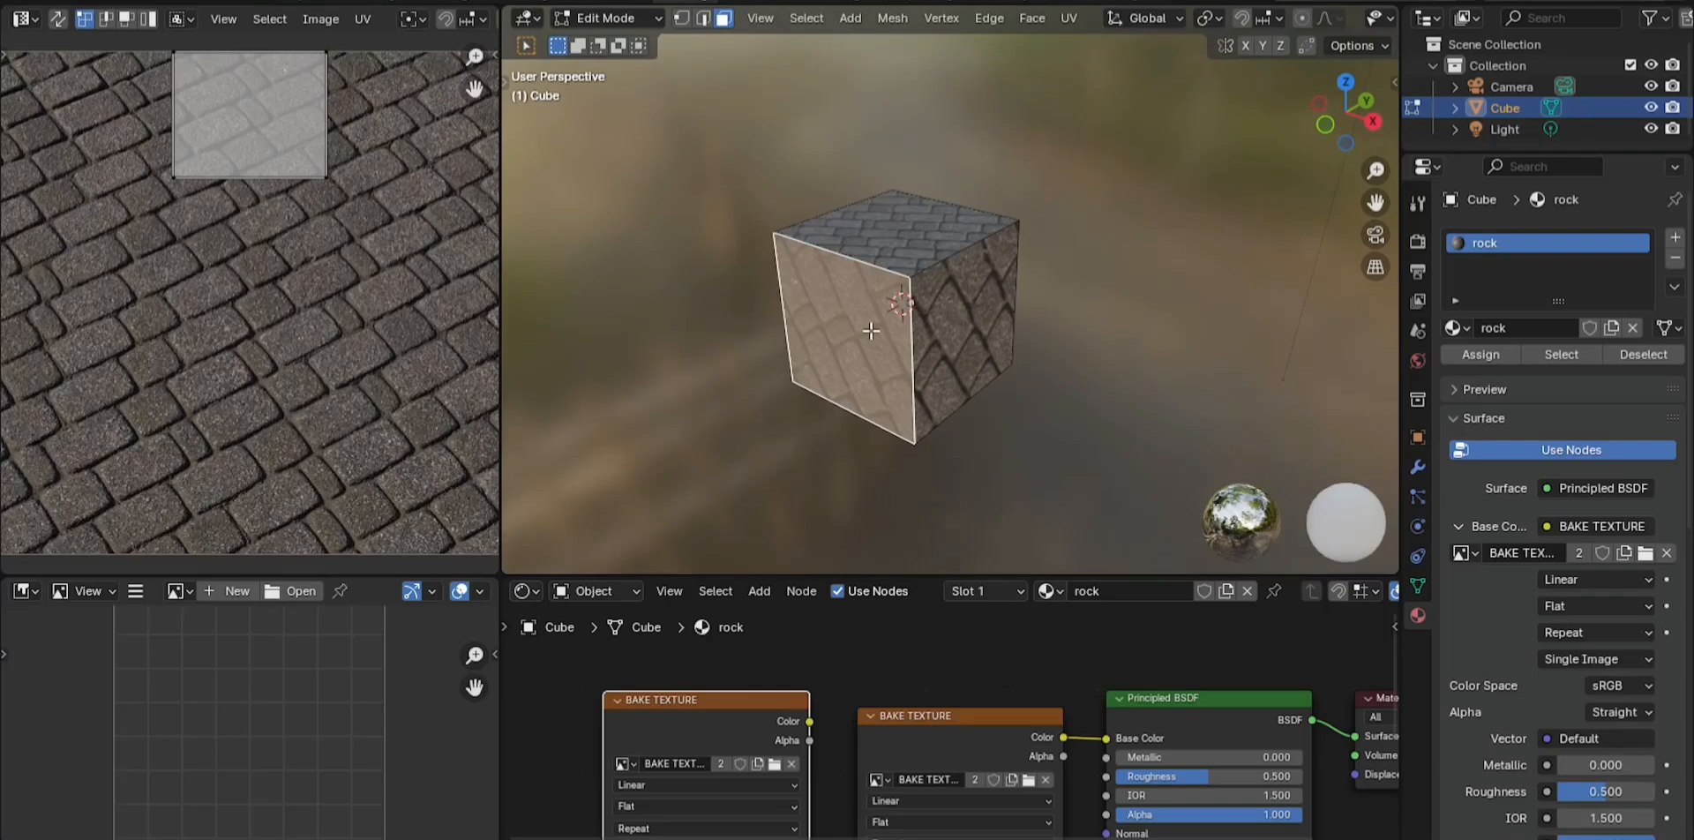
pyautogui.click(1676, 239)
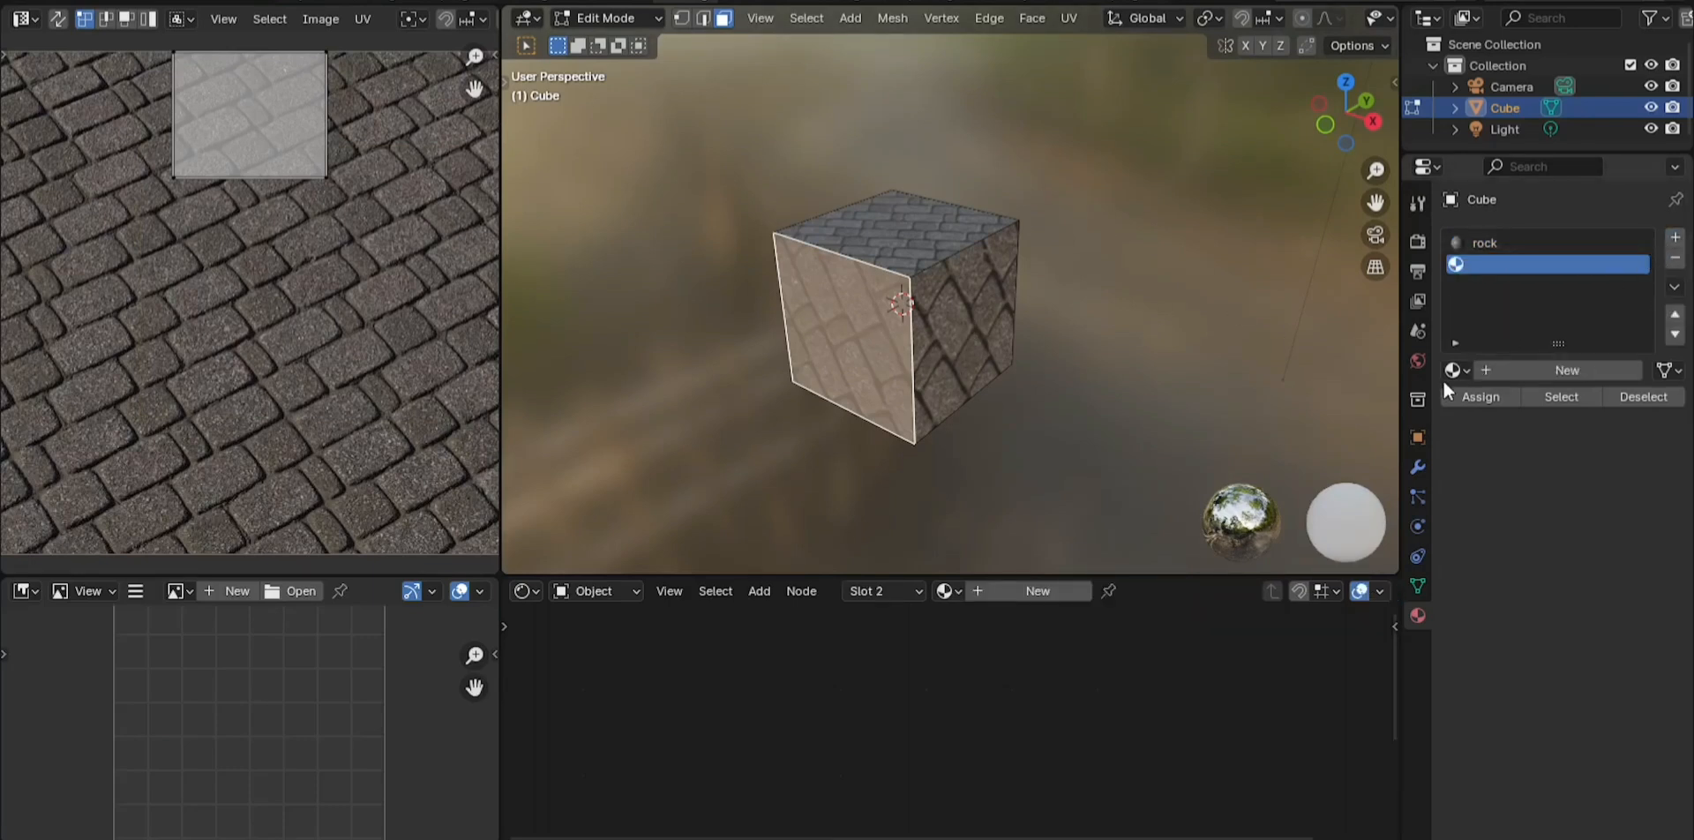
pyautogui.click(1510, 374)
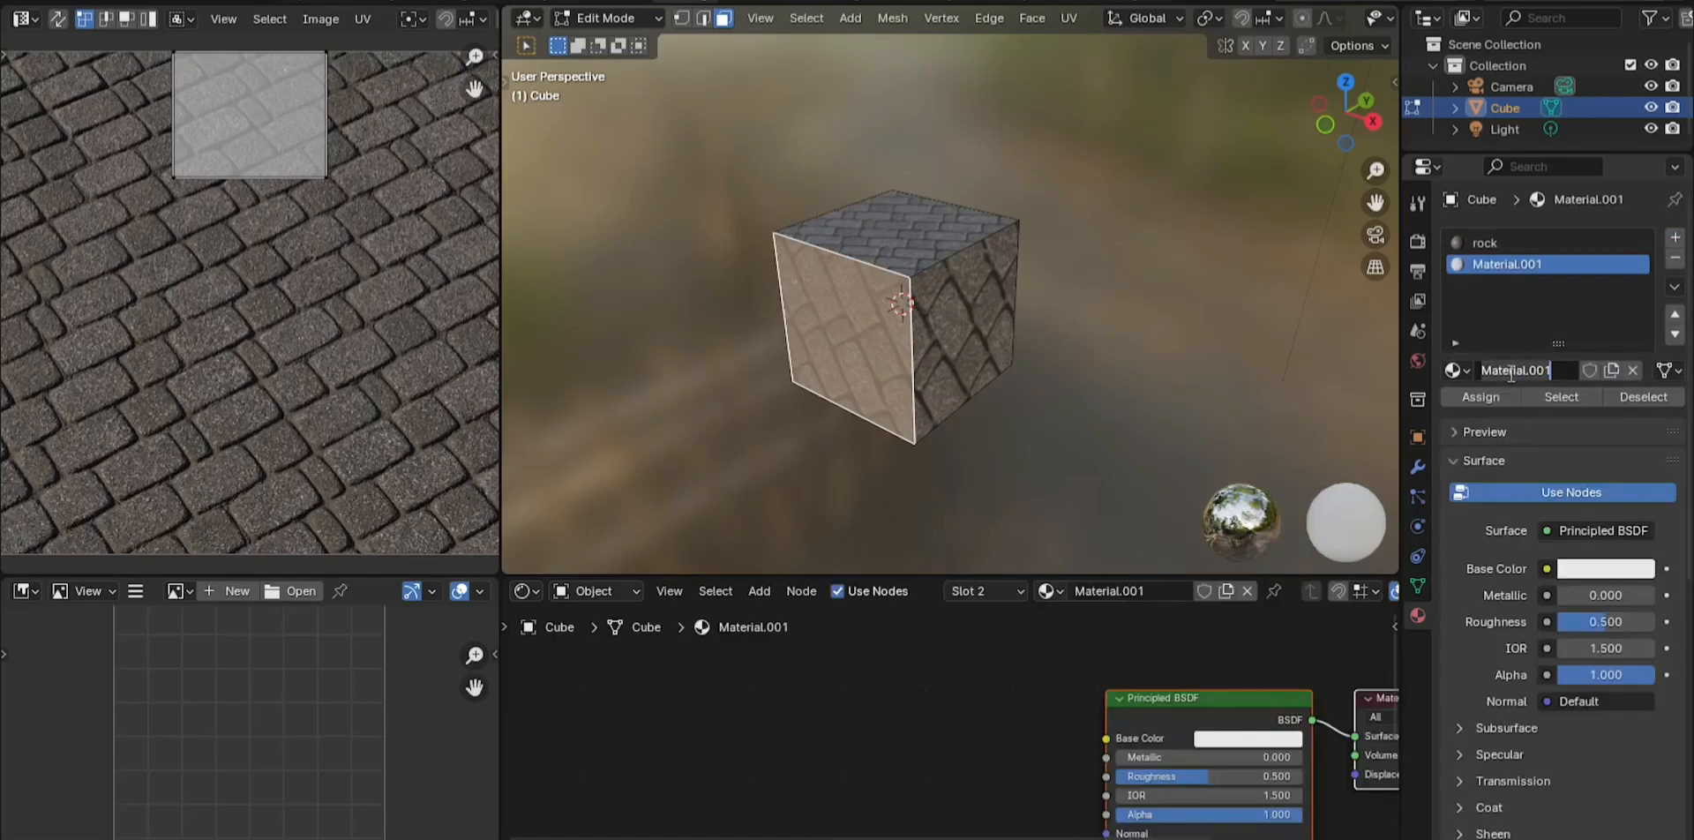
pyautogui.doubleClick(1497, 268)
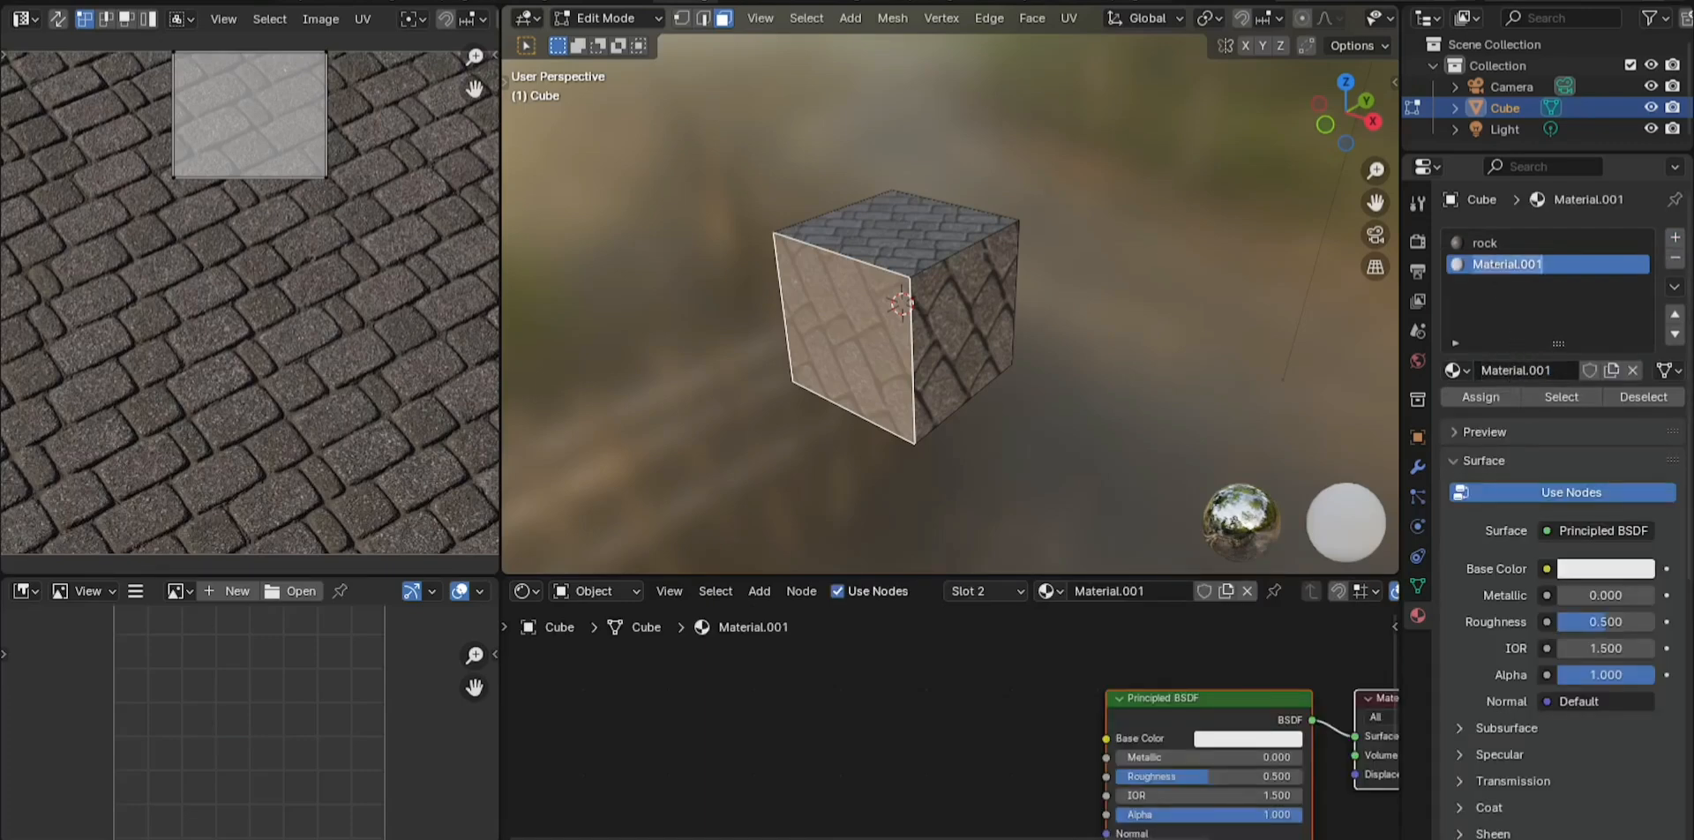
pyautogui.write('ball')
pyautogui.press('Return')
pyautogui.click(1485, 397)
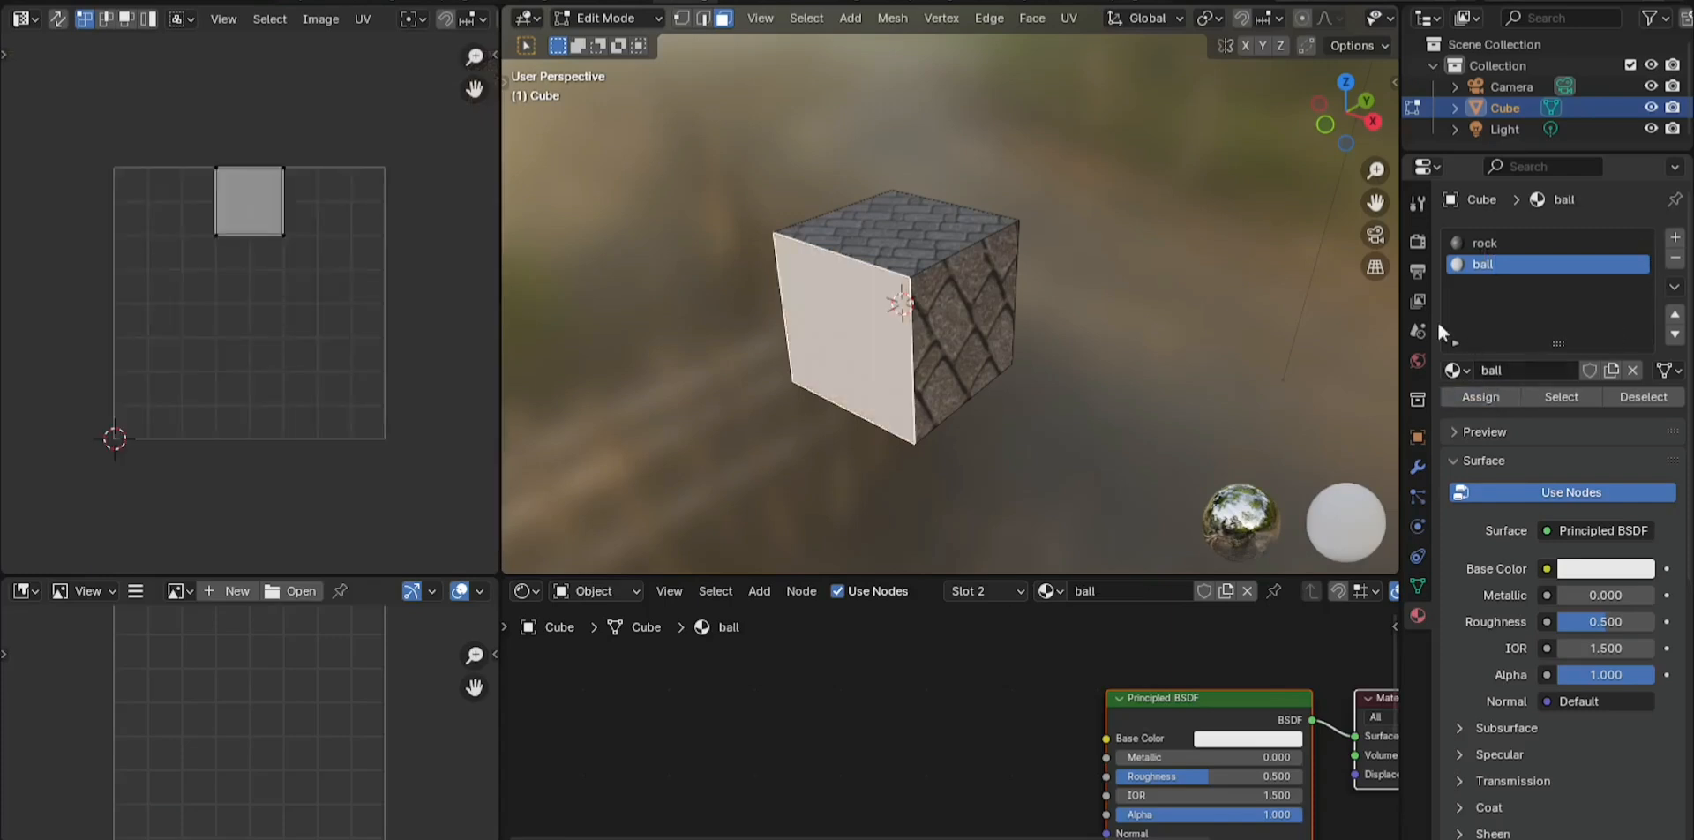
# Feed the ball material's base color with an image texture using ball.JPG
pyautogui.press('a')
pyautogui.click(1548, 569)
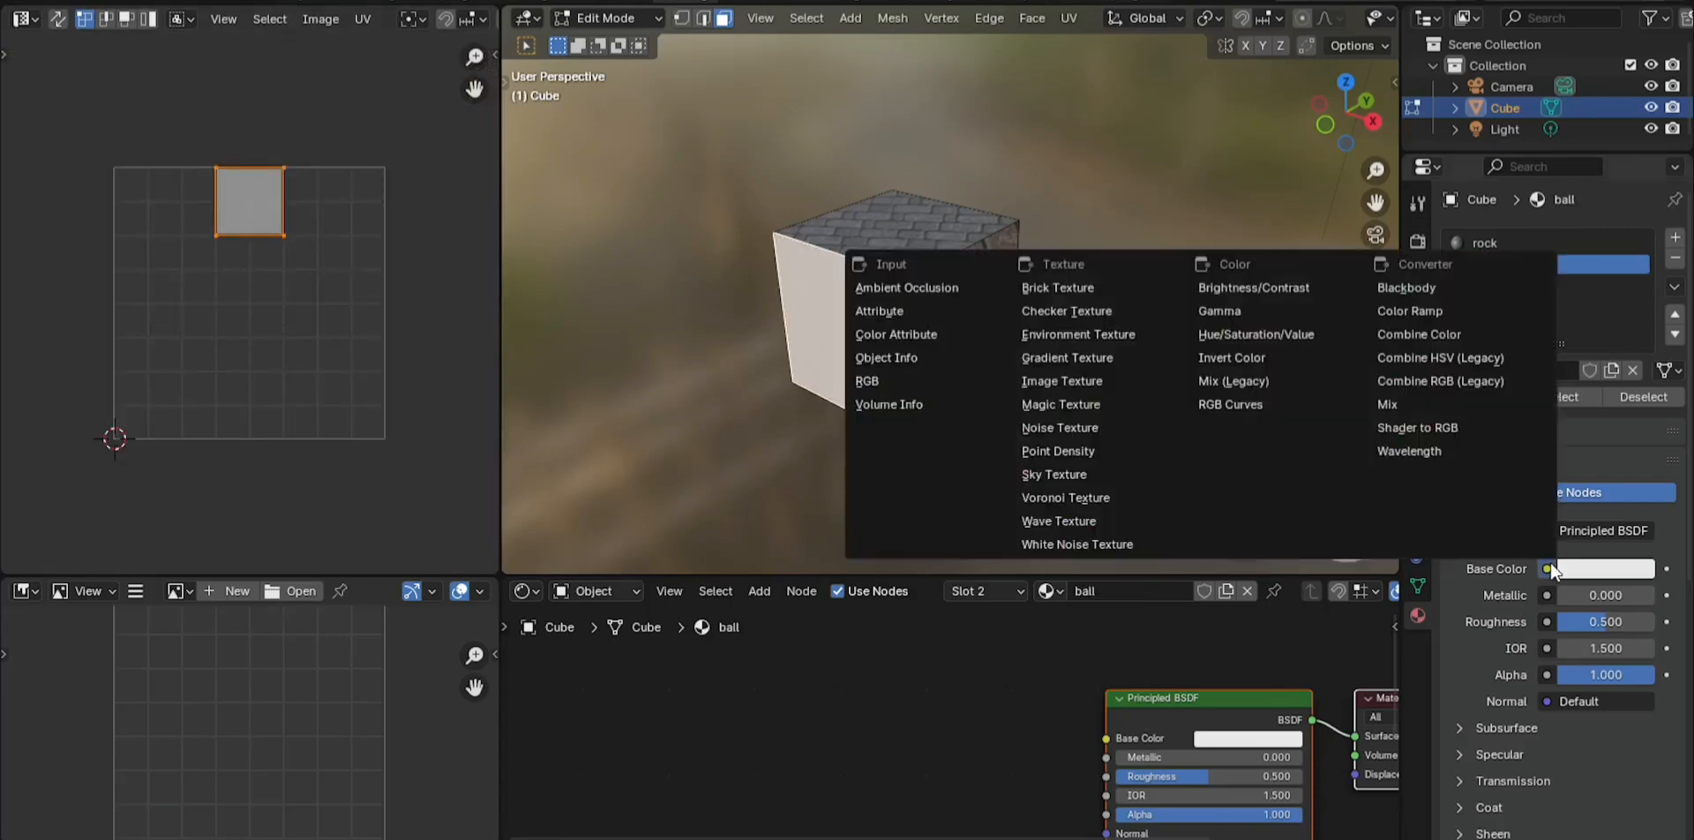
pyautogui.click(1107, 385)
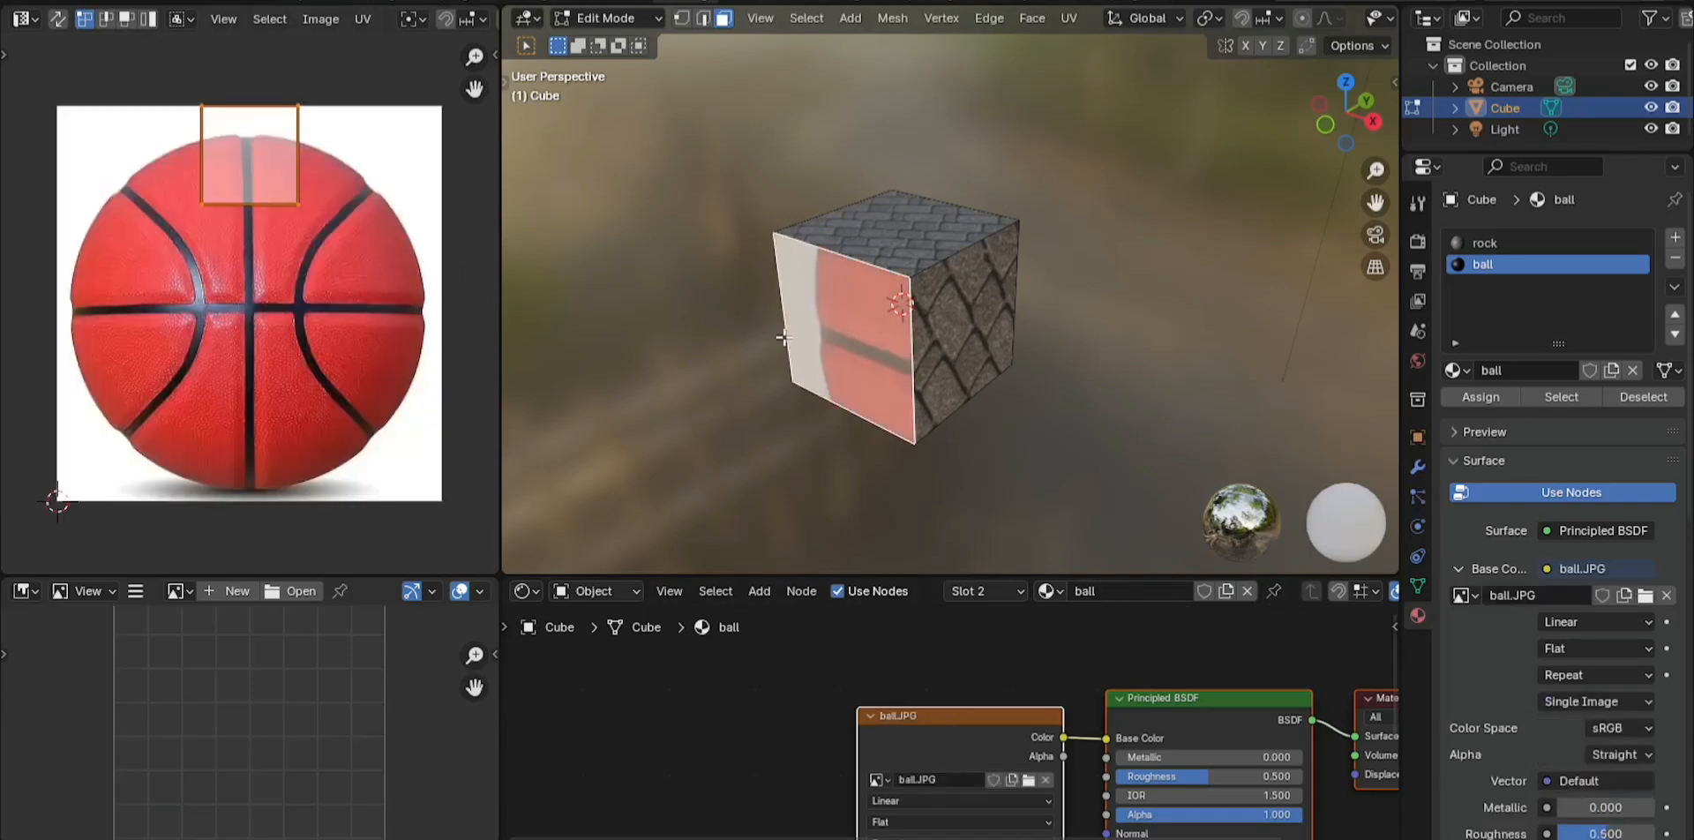
# Center the ball face's UV on the basketball and scale it up so the ball repeats across the face
pyautogui.press('g')
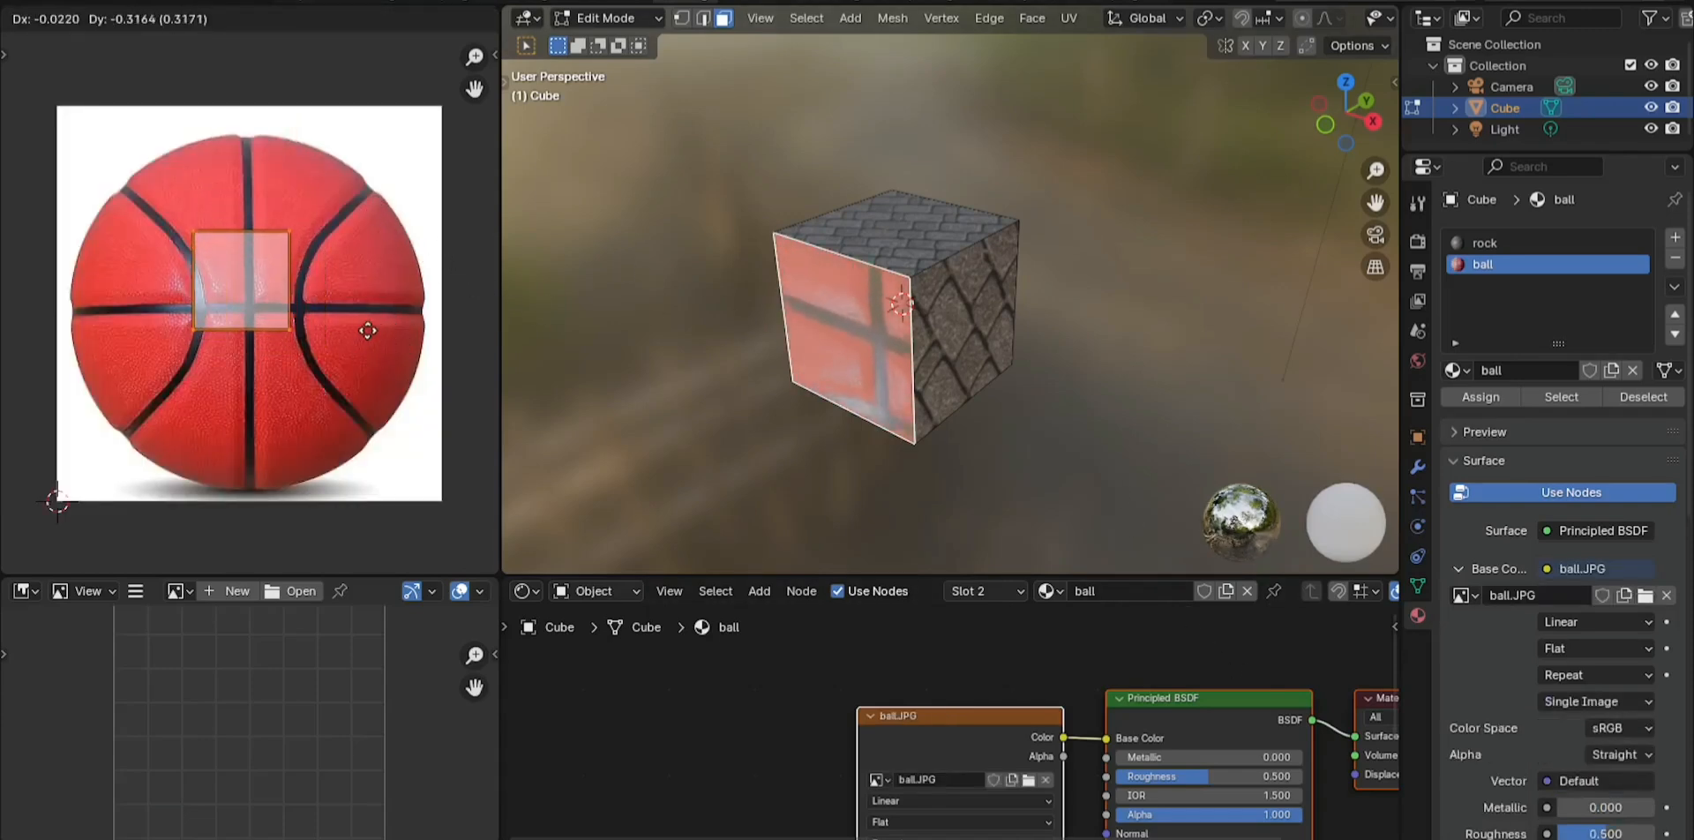
pyautogui.click(371, 332)
pyautogui.scroll(-2, 371, 332)
pyautogui.press('s')
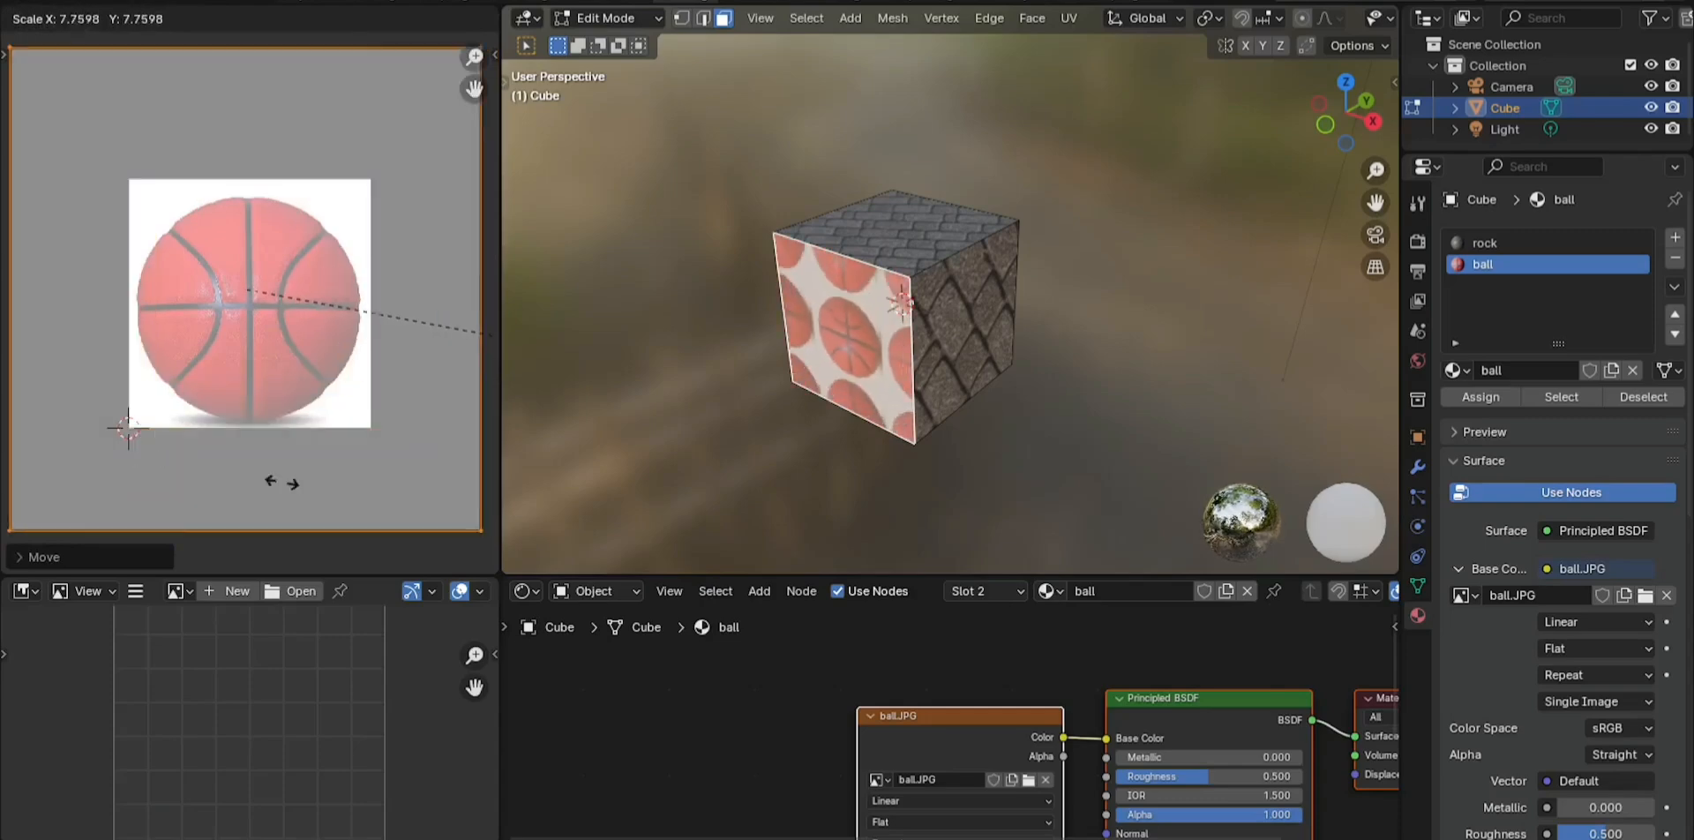
pyautogui.click(464, 479)
pyautogui.press('s')
pyautogui.click(279, 310)
pyautogui.press('s')
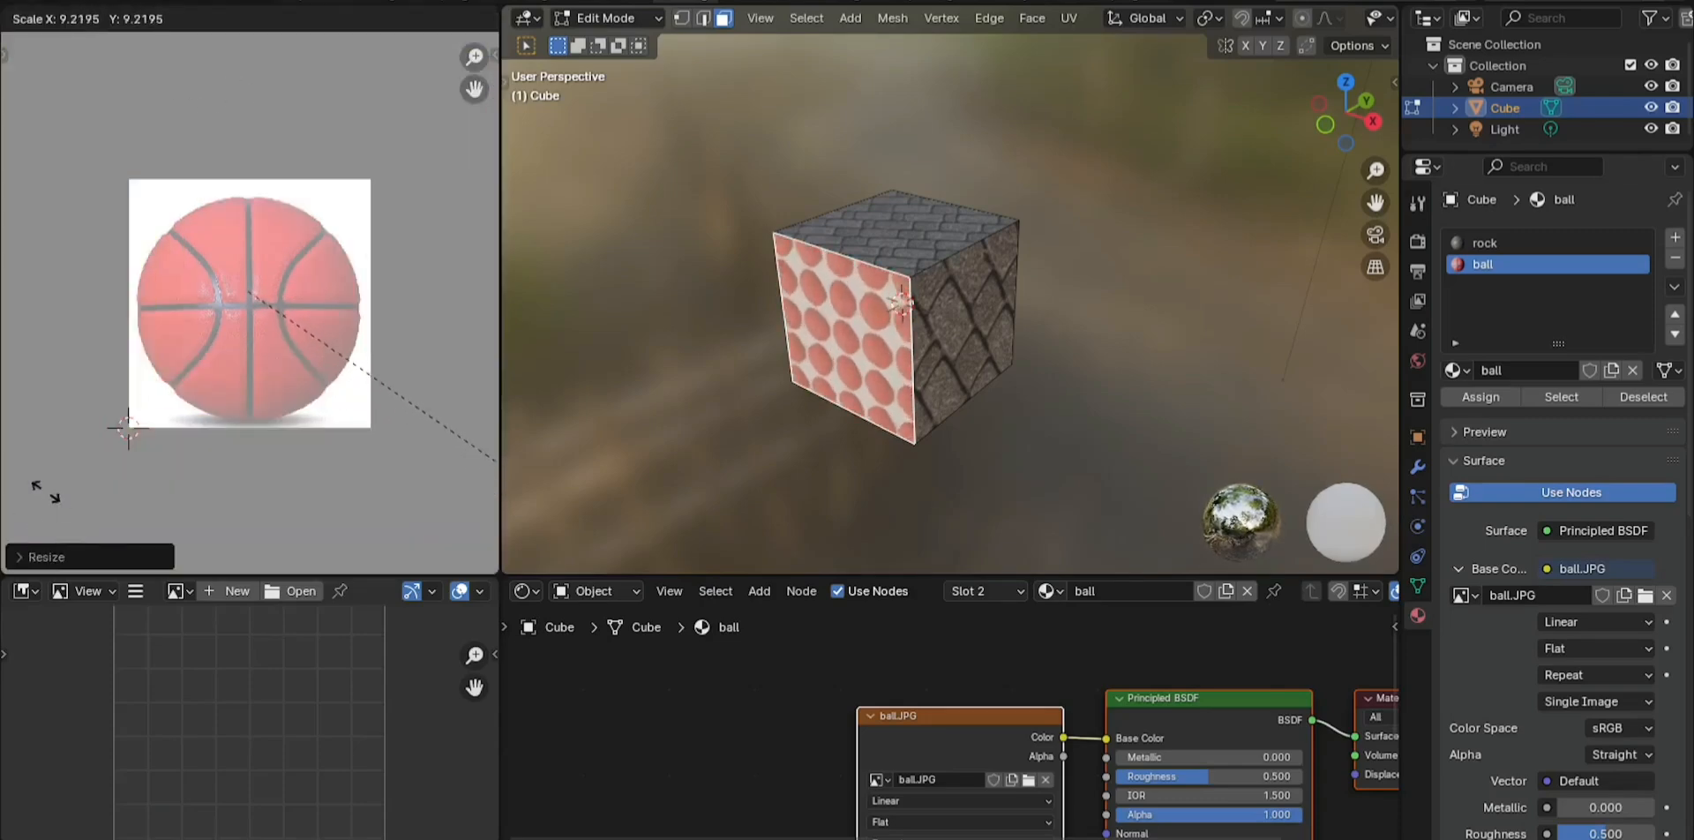
pyautogui.click(417, 415)
# Select the side face adjacent to the ball face, add a new material named bird and assign it there
pyautogui.moveTo(1017, 373); pyautogui.dragTo(951, 296, button='middle')
pyautogui.click(951, 295)
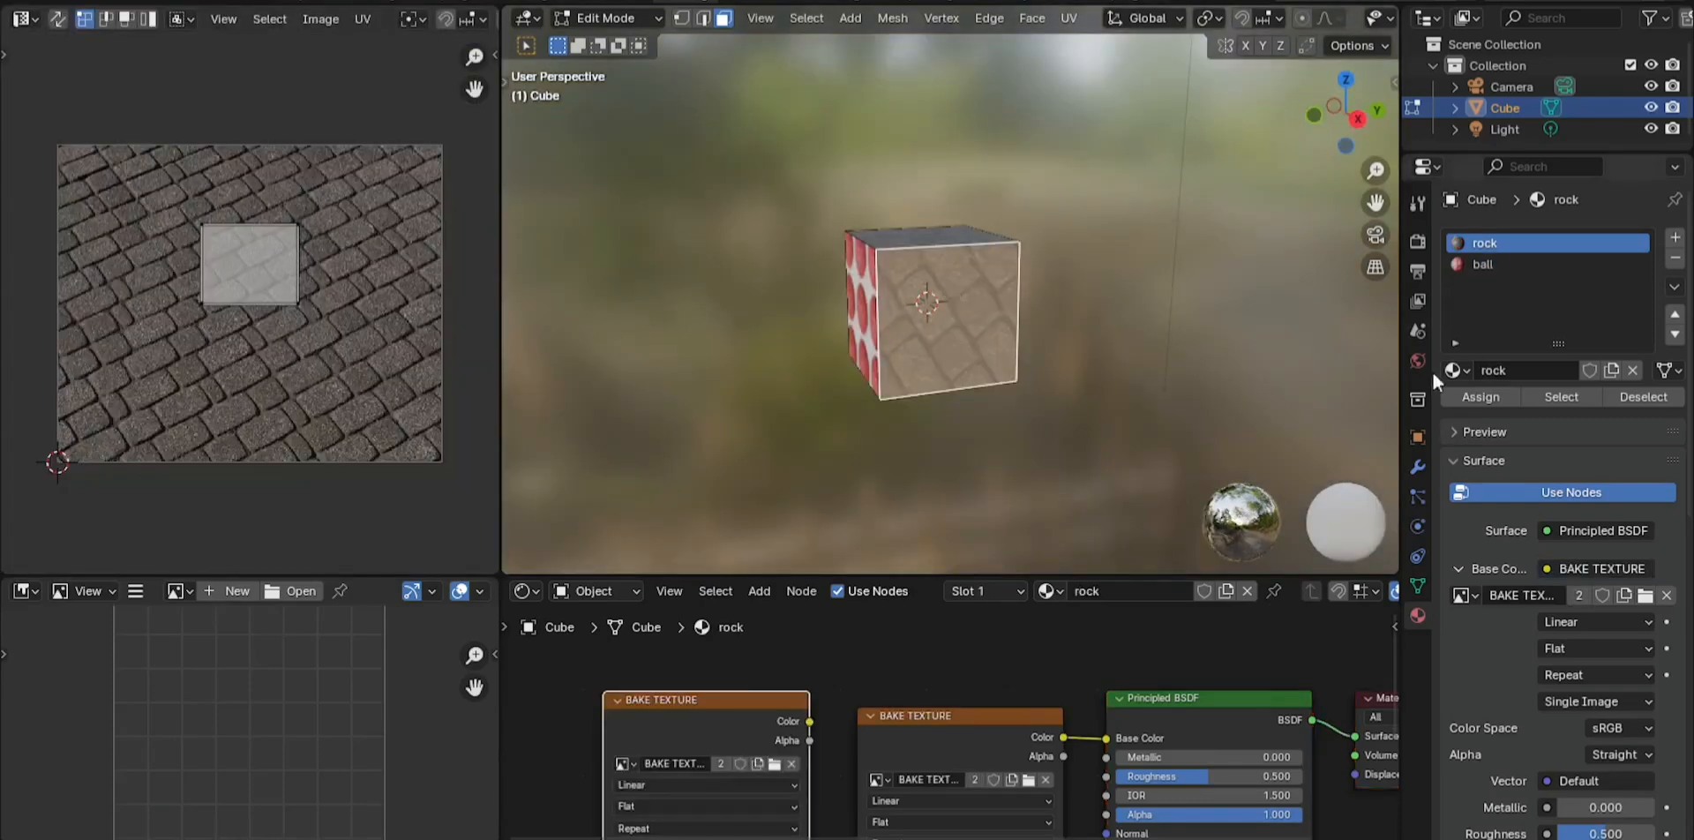
pyautogui.click(1674, 237)
pyautogui.click(1504, 370)
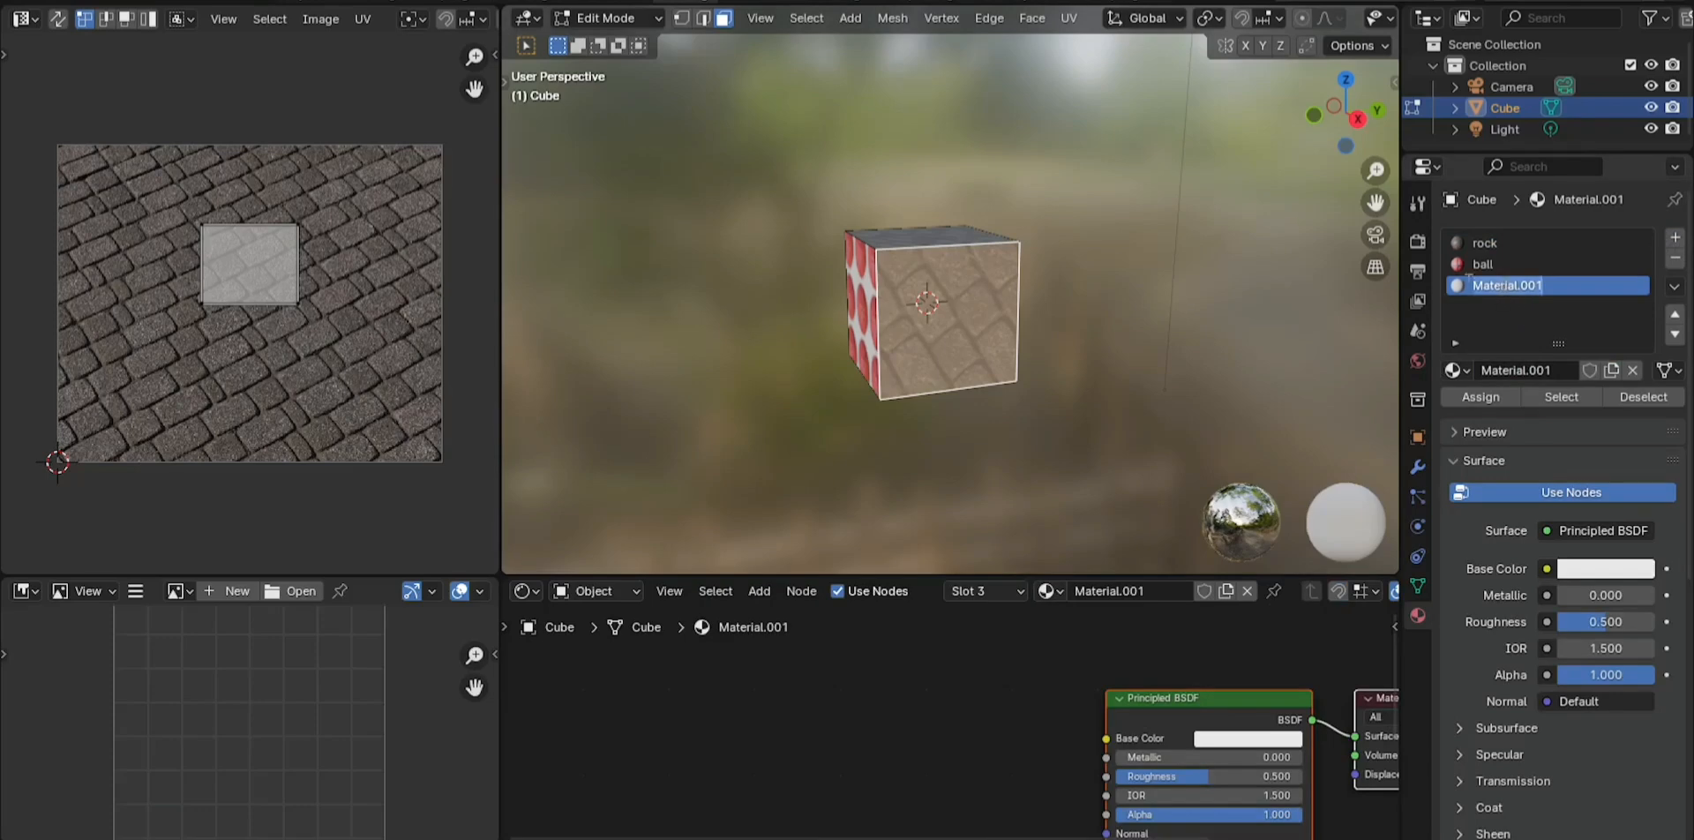
pyautogui.write('bird')
pyautogui.press('Return')
pyautogui.click(1480, 396)
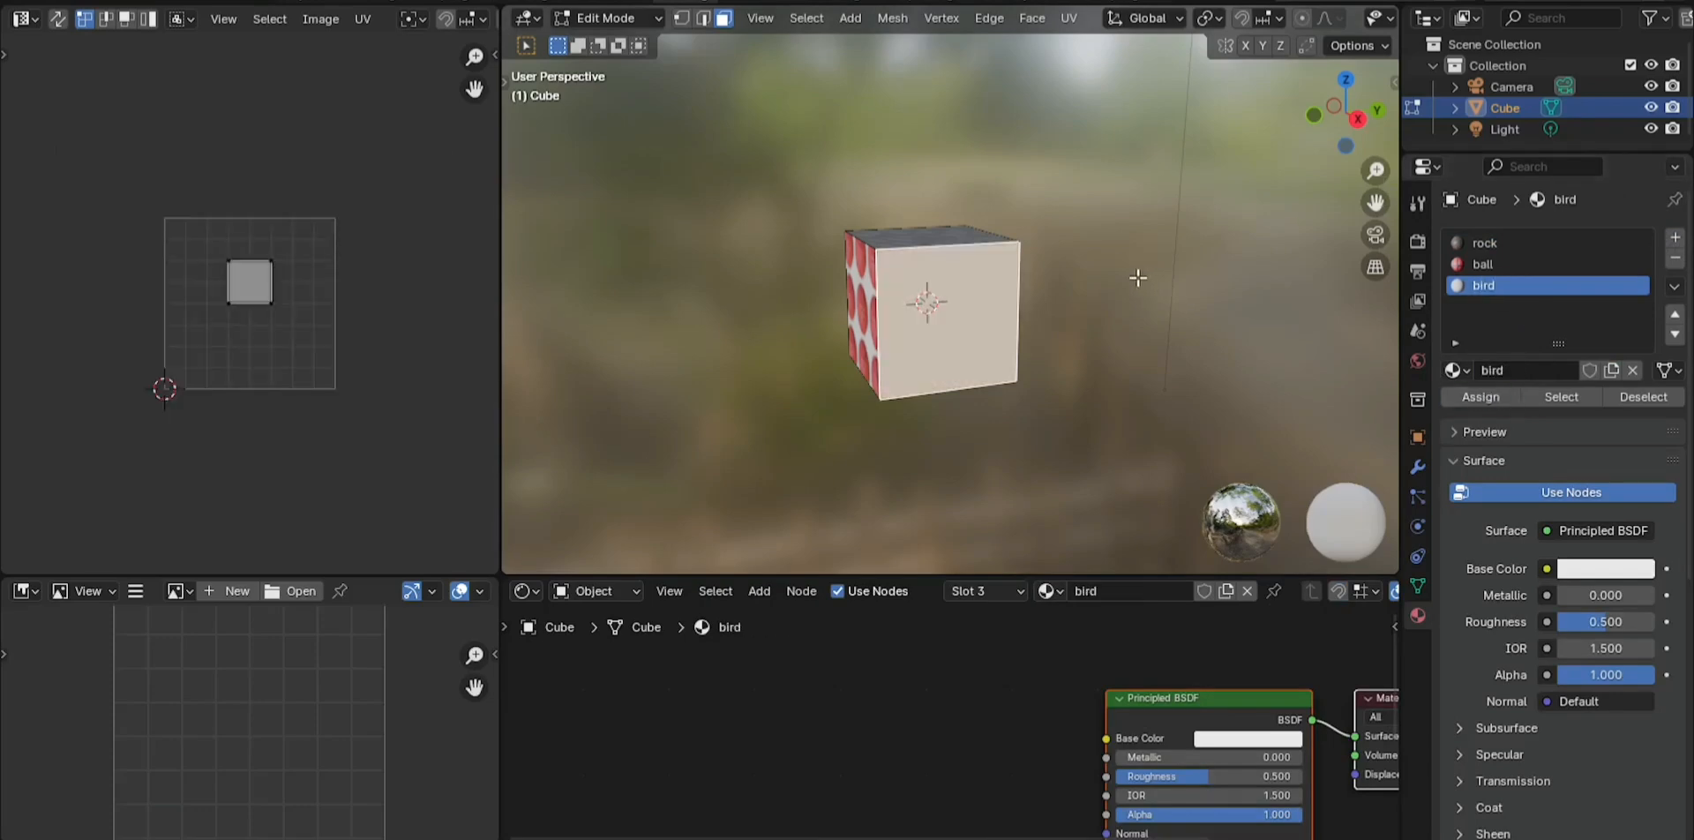
# Feed the bird material's base color with an image texture using bird.JPG
pyautogui.moveTo(979, 242)
pyautogui.mouseDown(button='middle')
pyautogui.moveTo(1006, 271)
pyautogui.moveTo(983, 263)
pyautogui.mouseUp(button='middle')
pyautogui.scroll(1, 1006, 270)
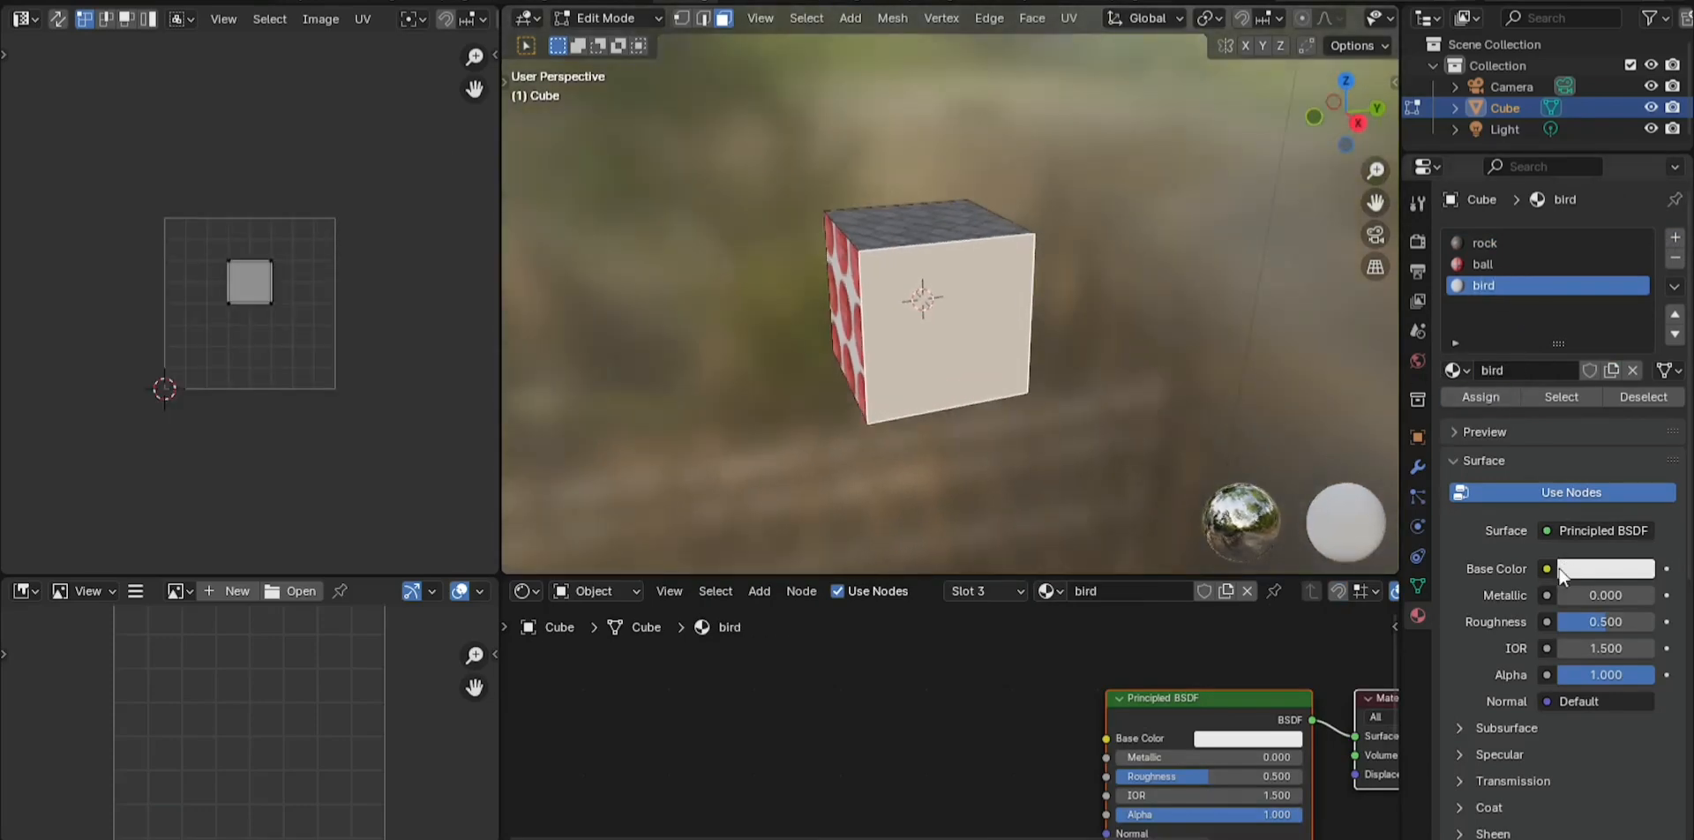
pyautogui.click(1550, 569)
pyautogui.click(926, 408)
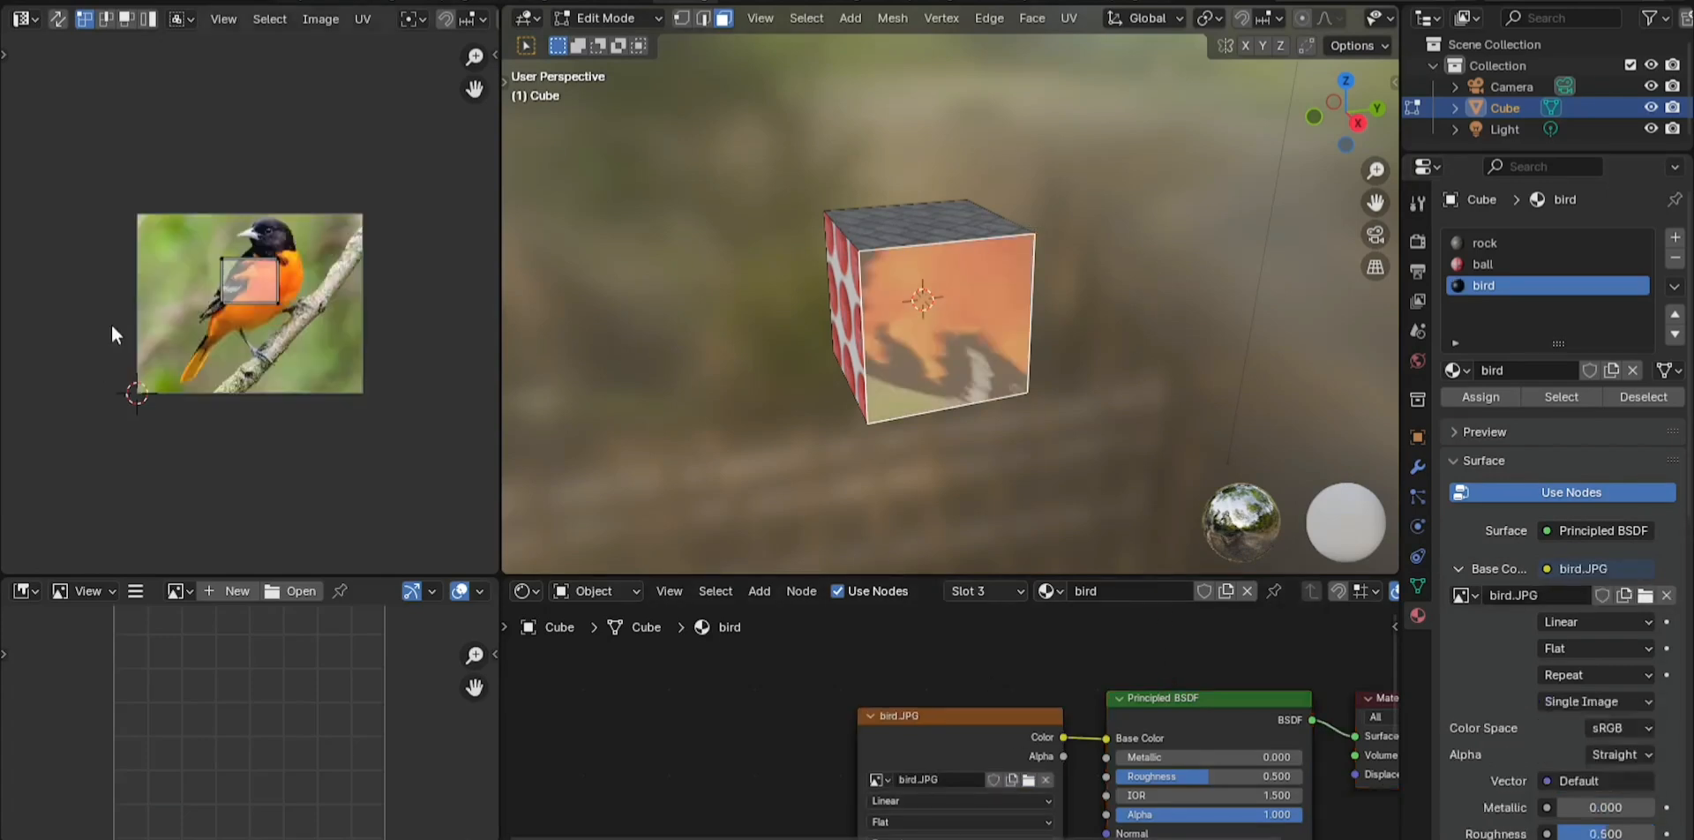
# Scale up the bird face's UV, rotate it until the bird stands upright, and widen it along X
pyautogui.press('a')
pyautogui.press('s')
pyautogui.click(174, 323)
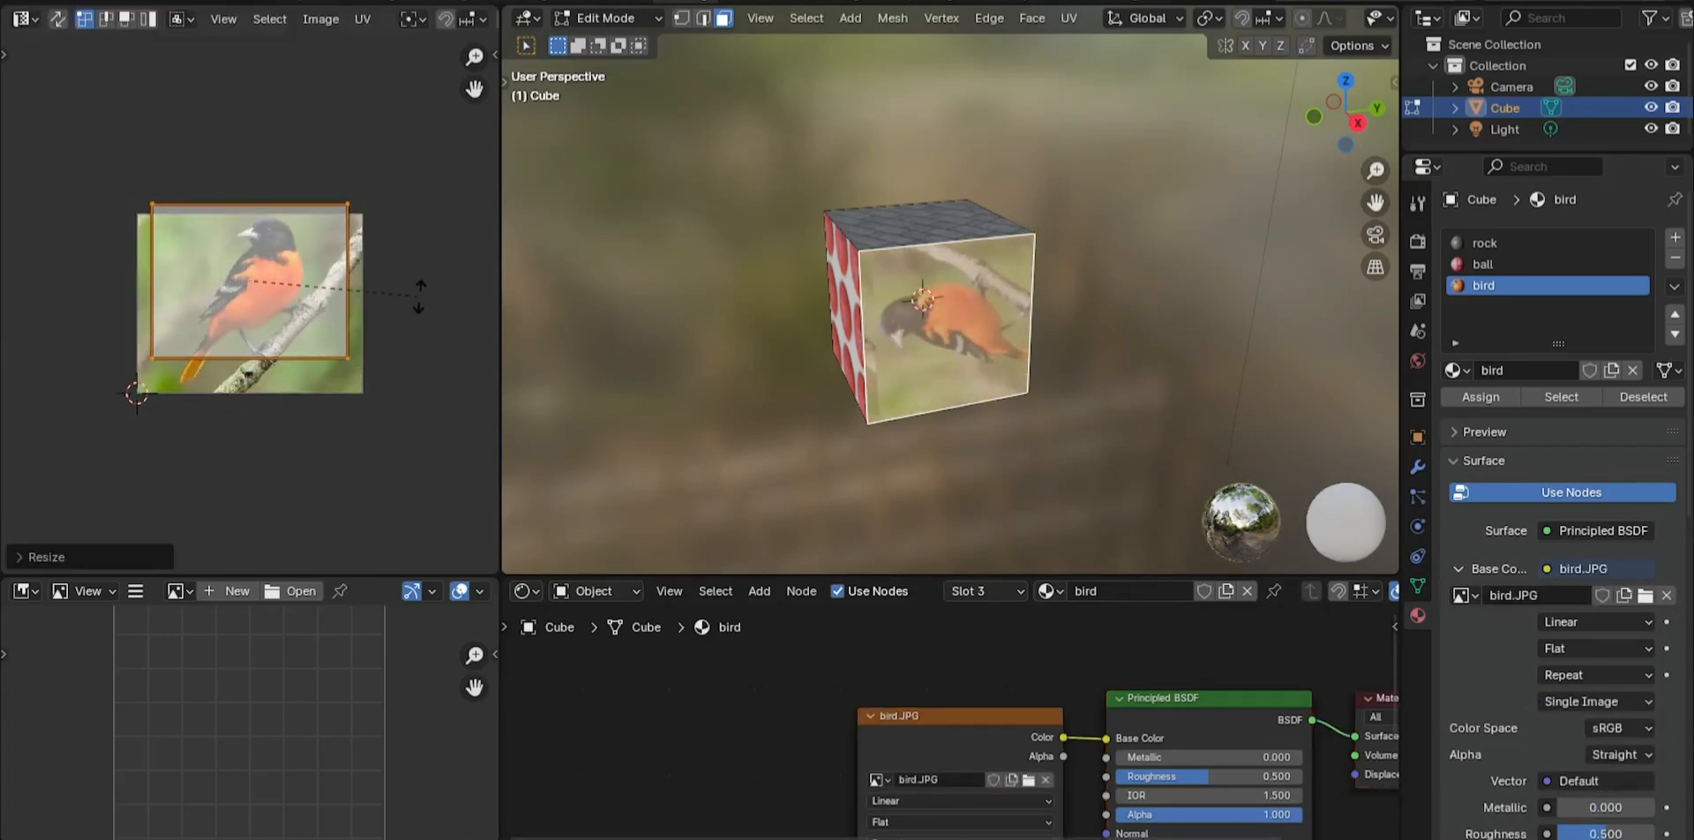
pyautogui.press('r')
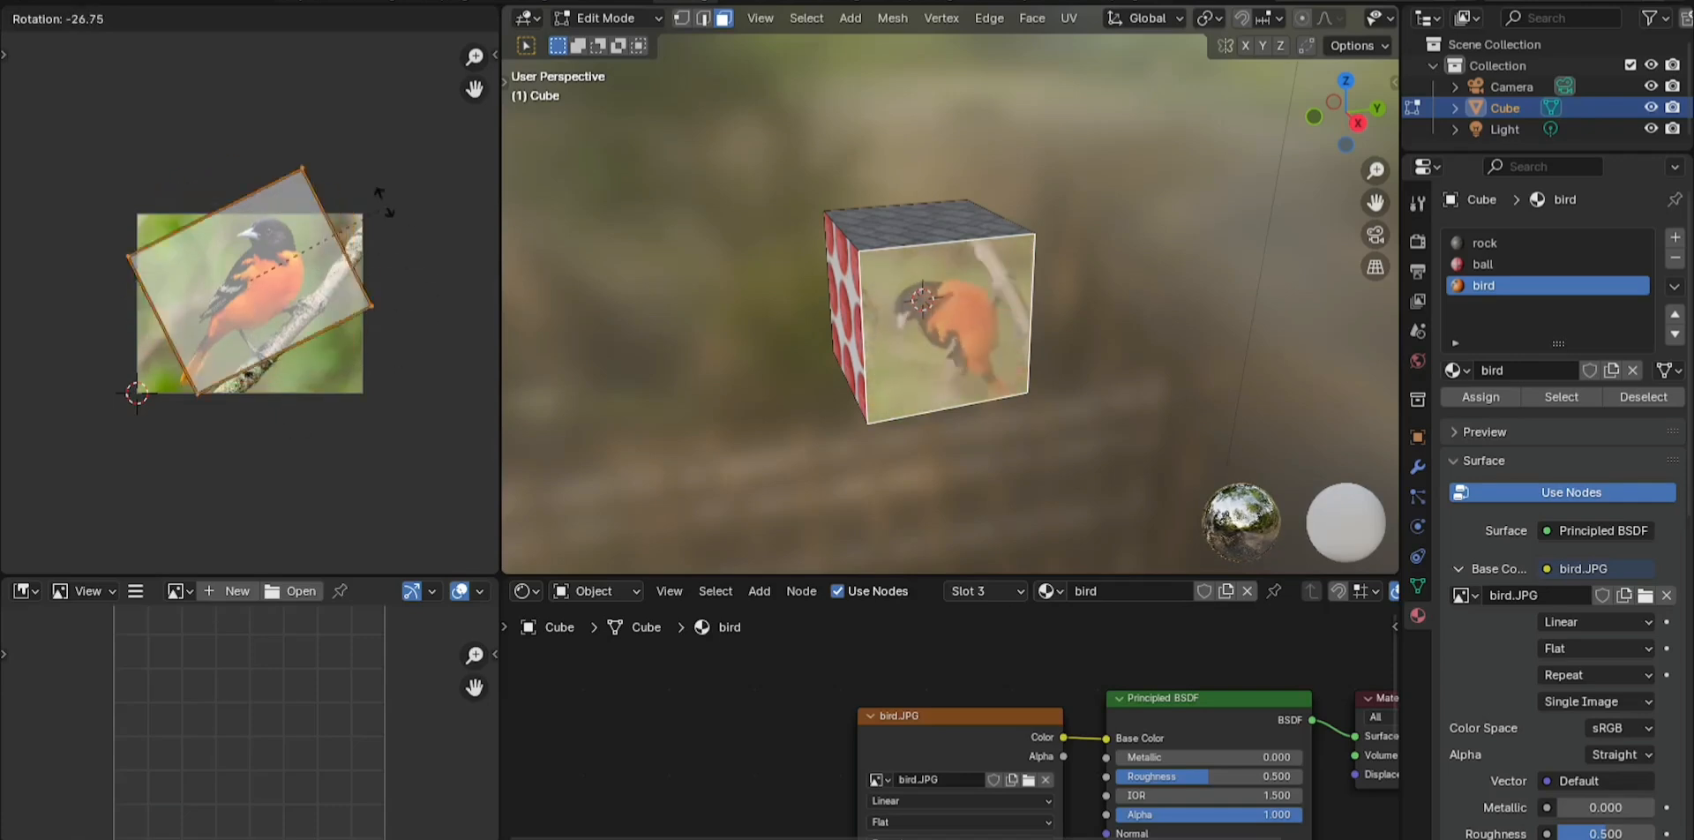
pyautogui.click(310, 155)
pyautogui.press('s')
pyautogui.press('x')
pyautogui.click(426, 267)
# Scale the bird face's UV along X by about 0.92 and position it within the bird image
pyautogui.scroll(3, 427, 277)
pyautogui.press('g')
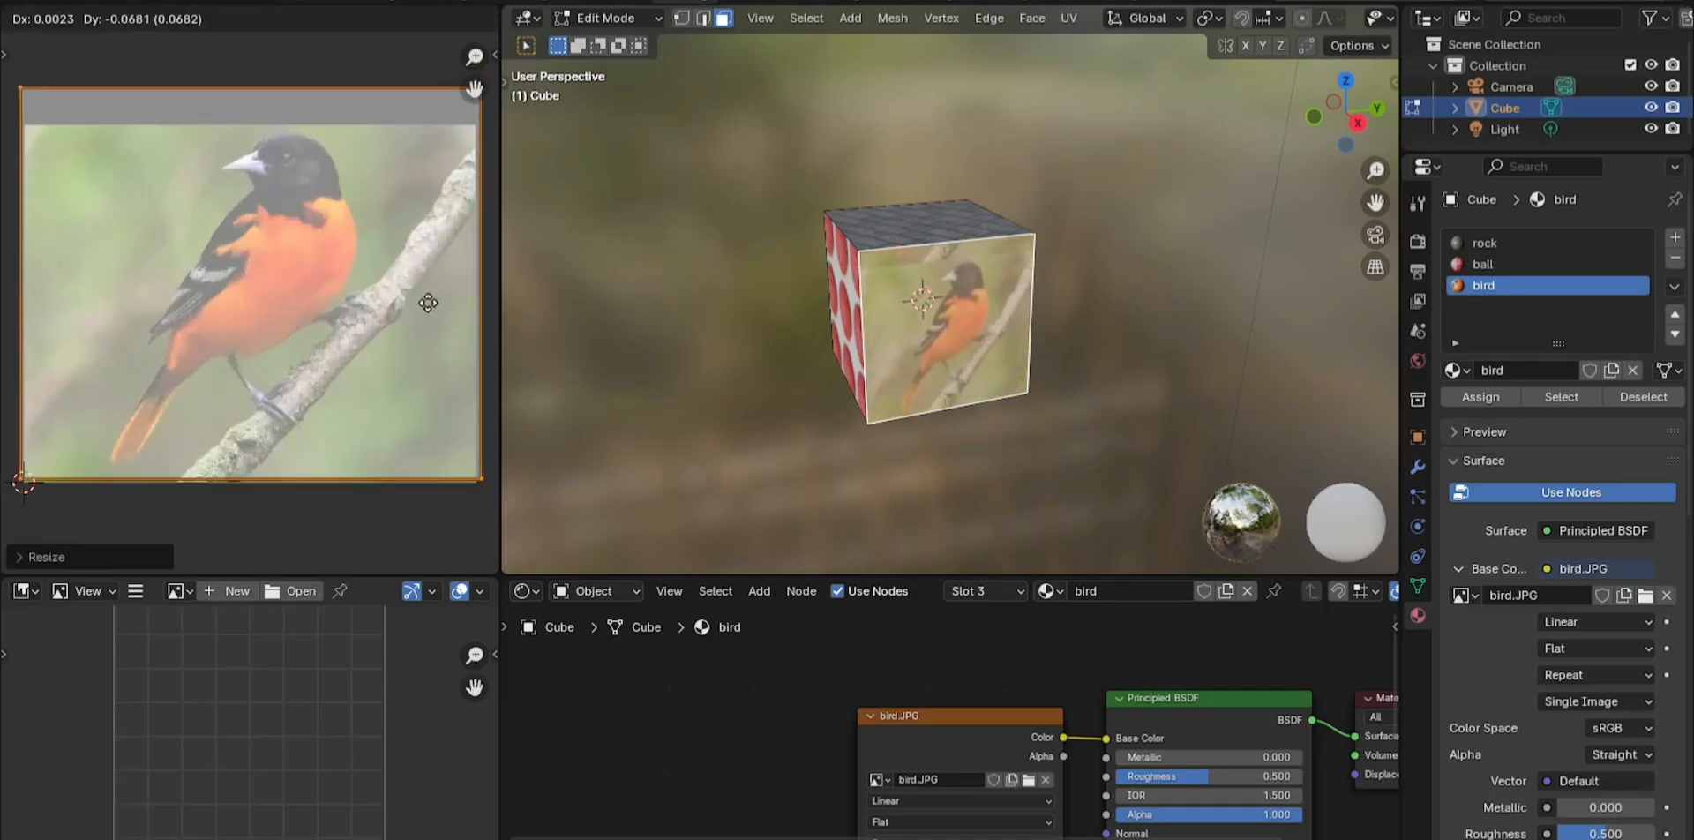
pyautogui.rightClick(428, 303)
pyautogui.press('s')
pyautogui.press('x')
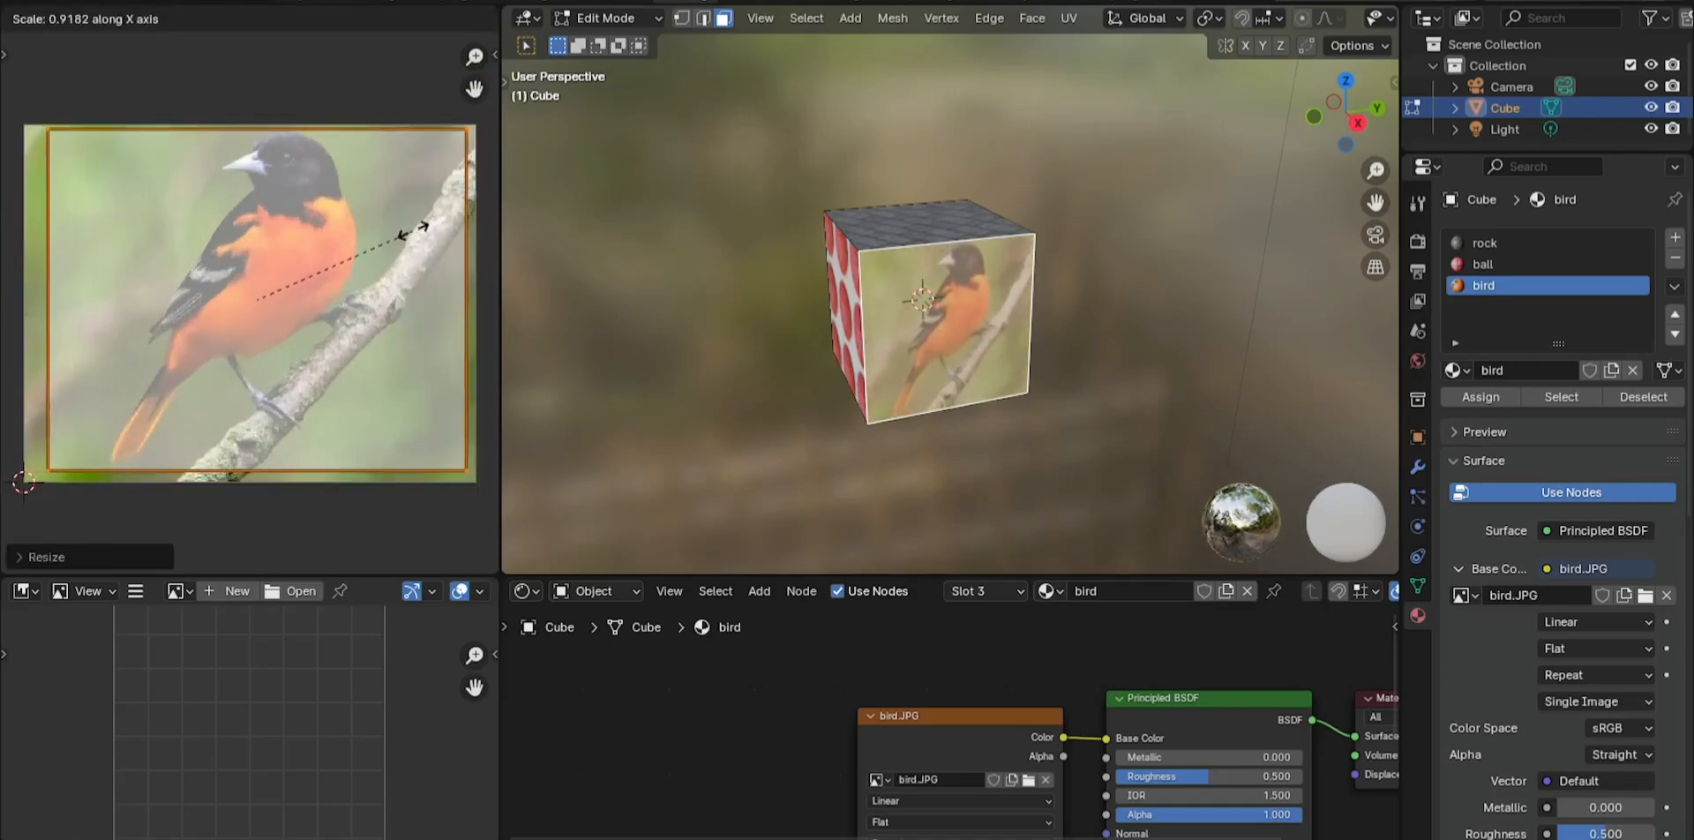
pyautogui.click(411, 230)
pyautogui.press('g')
pyautogui.click(395, 228)
# Give the side face adjacent to the bird face a new material named blnder, with blndr.JPG as its base color image texture
pyautogui.moveTo(1174, 344); pyautogui.dragTo(981, 346, button='middle')
pyautogui.click(1001, 340)
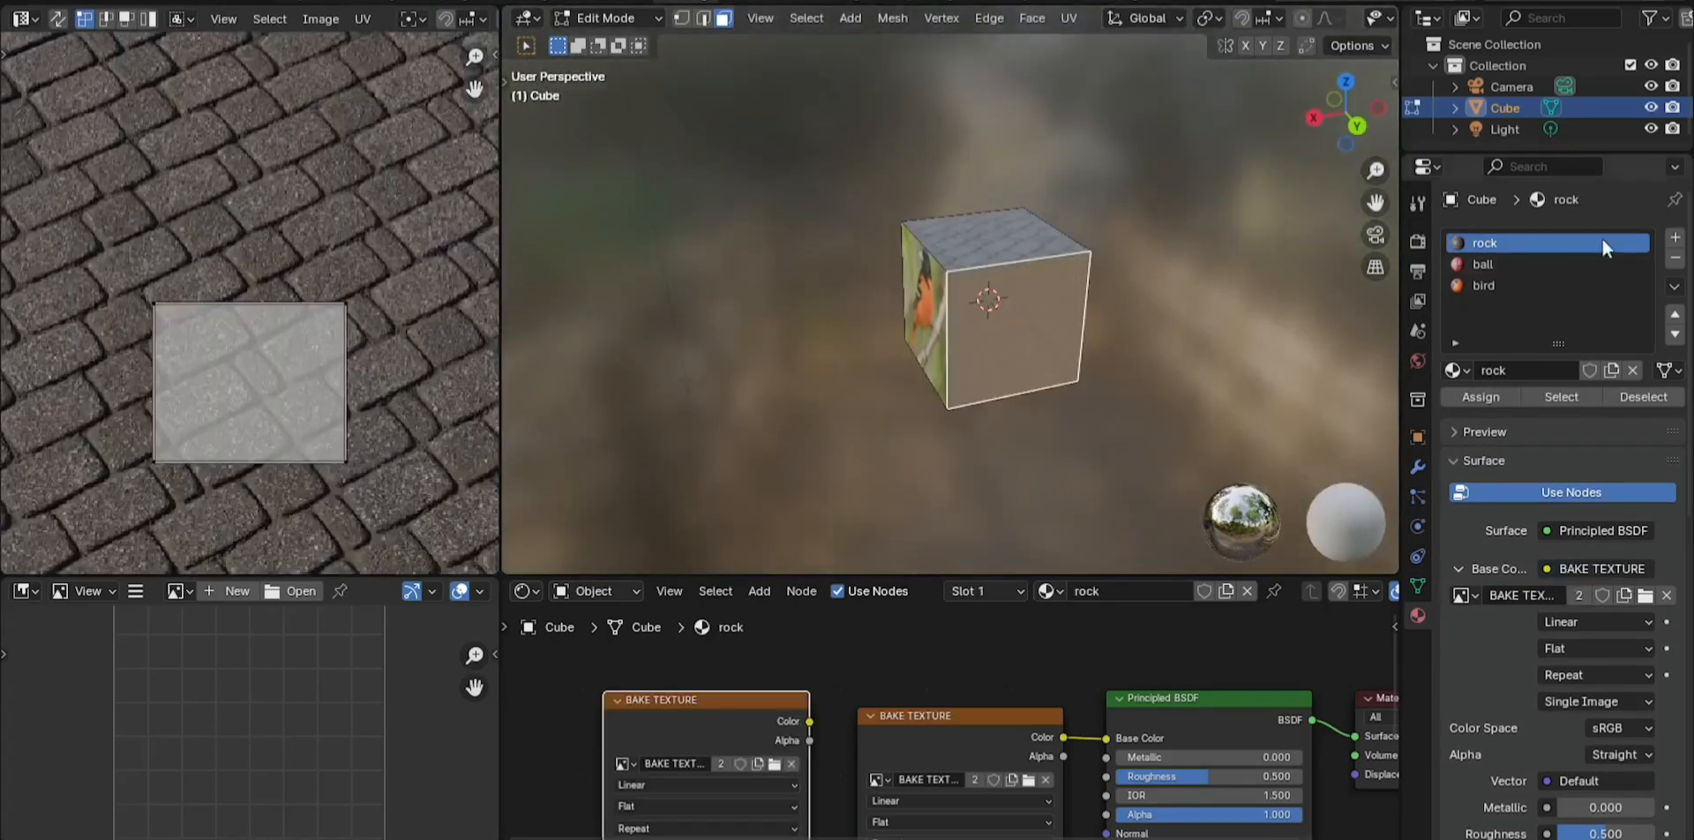
pyautogui.click(1675, 238)
pyautogui.click(1553, 369)
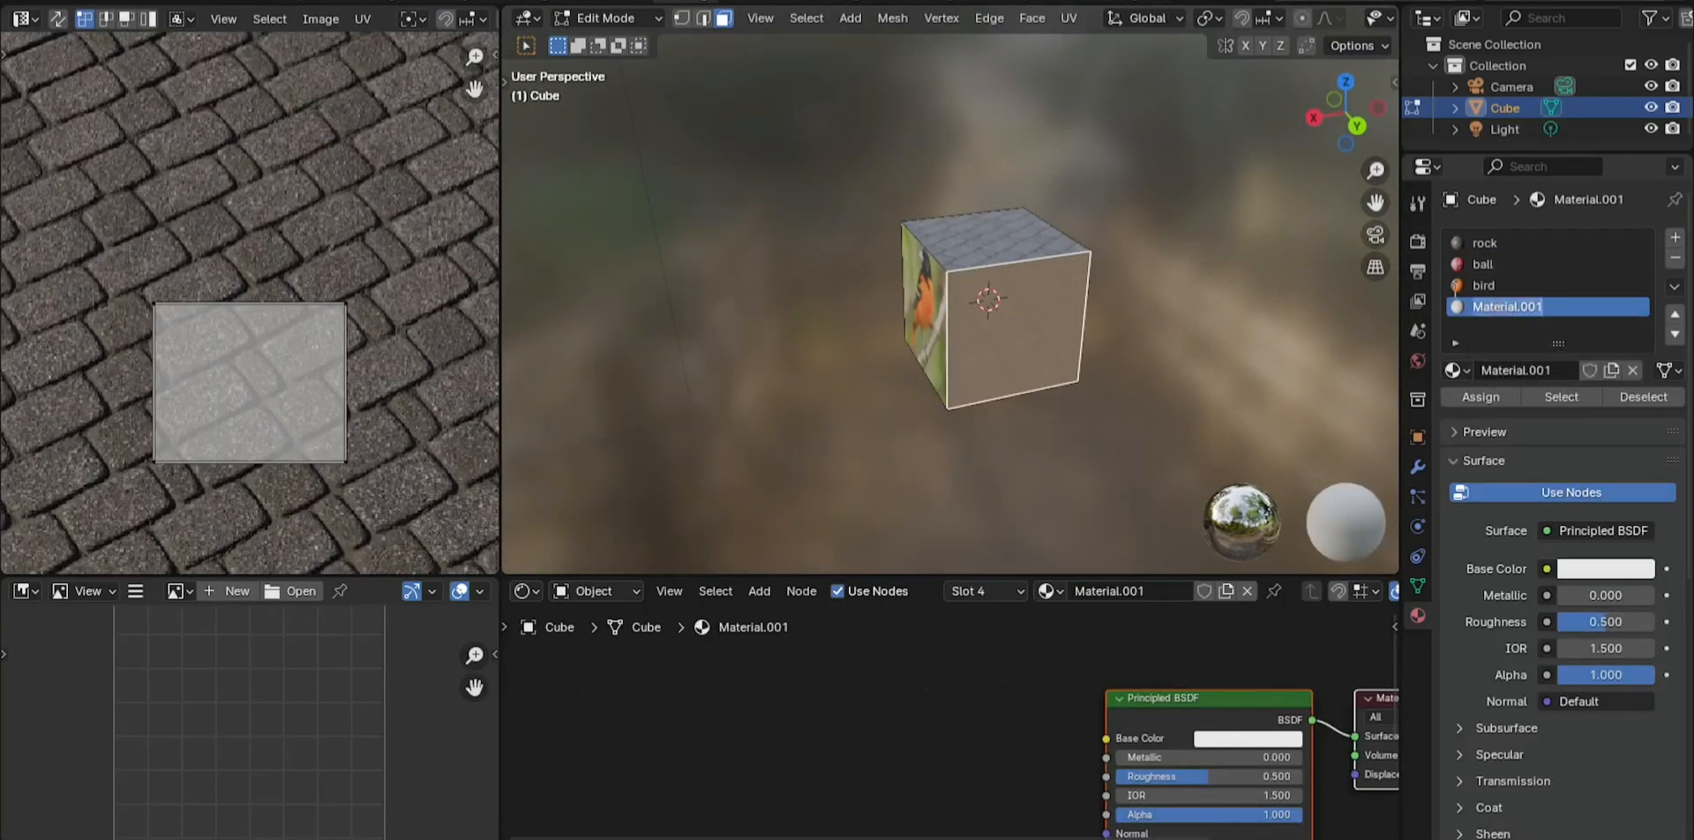
pyautogui.write('blnde')
pyautogui.press('Return')
pyautogui.click(1547, 569)
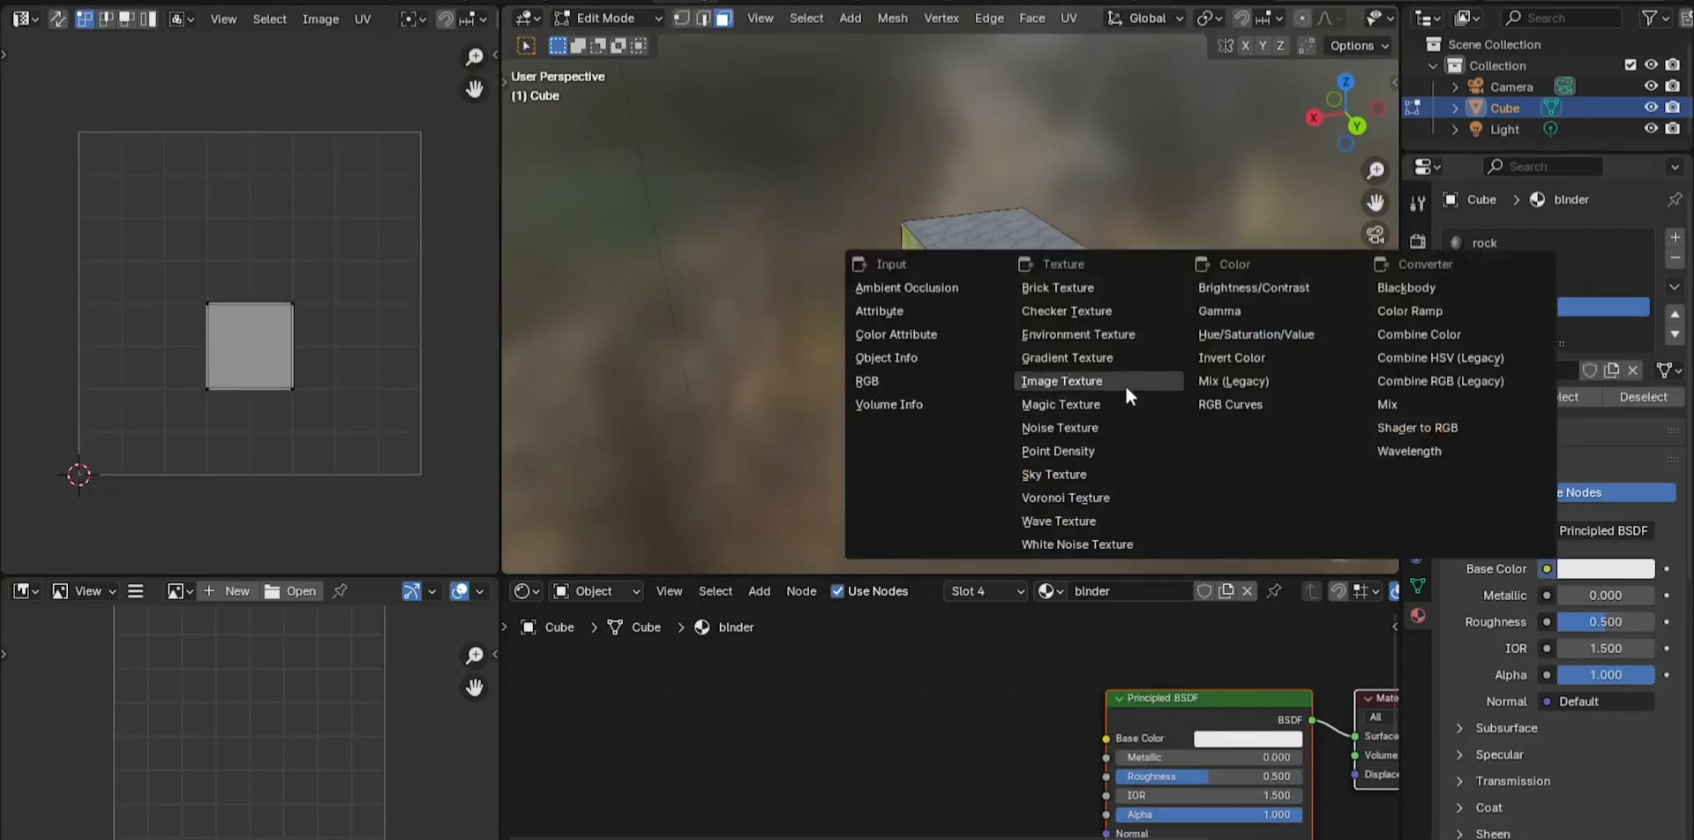
pyautogui.click(1124, 383)
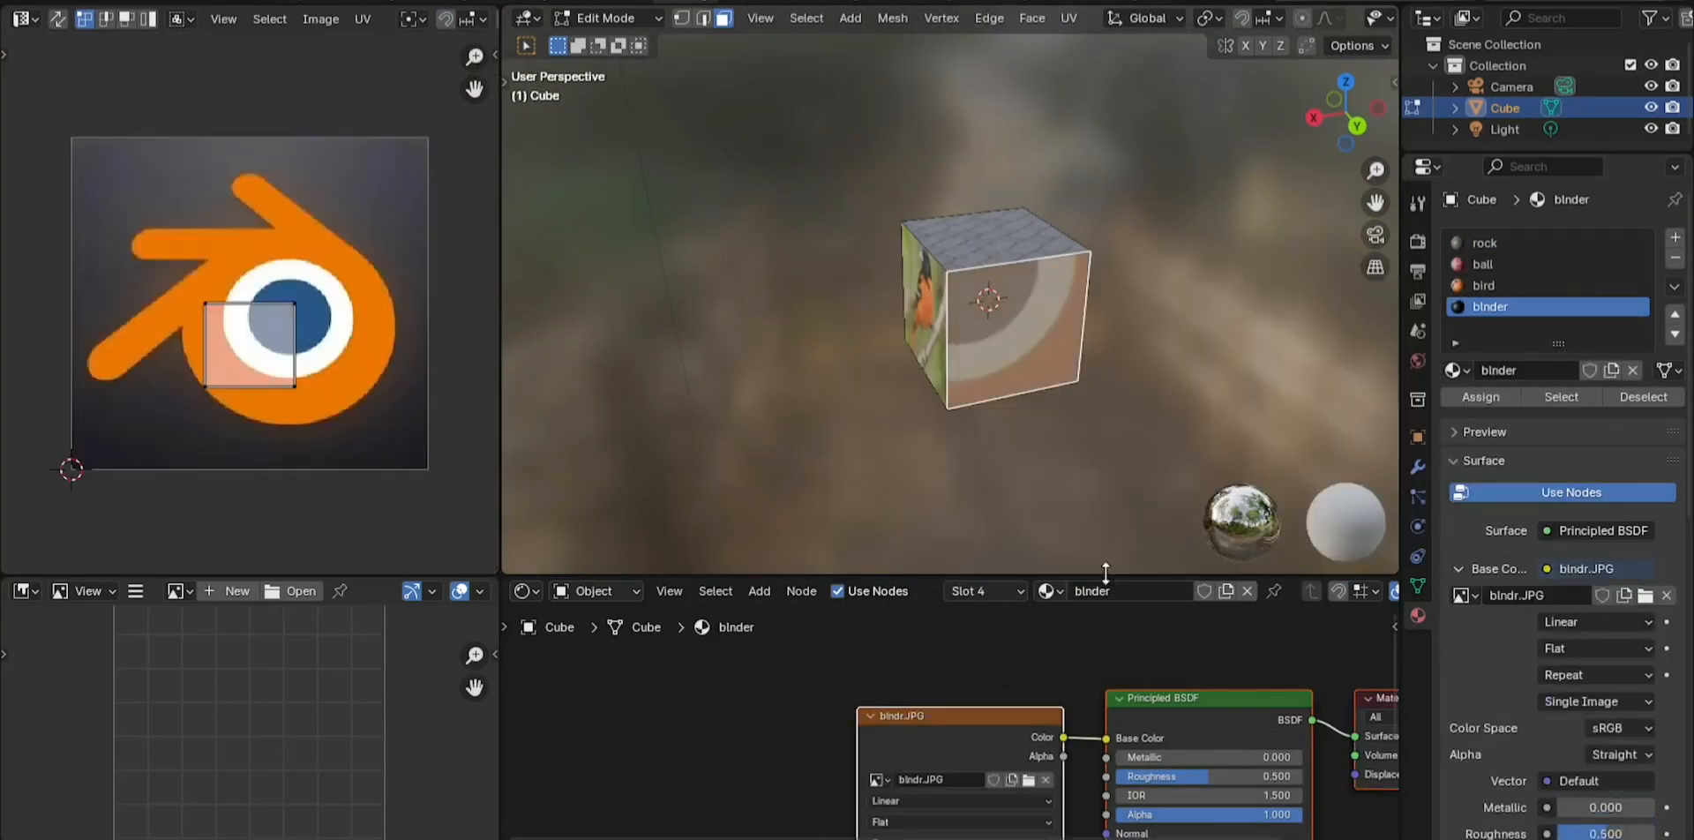
# Scale up the blnder face's UV, rotate it, and position it over the logo image
pyautogui.press('a')
pyautogui.press('s')
pyautogui.click(33, 514)
pyautogui.scroll(-2, 406, 344)
pyautogui.press('r')
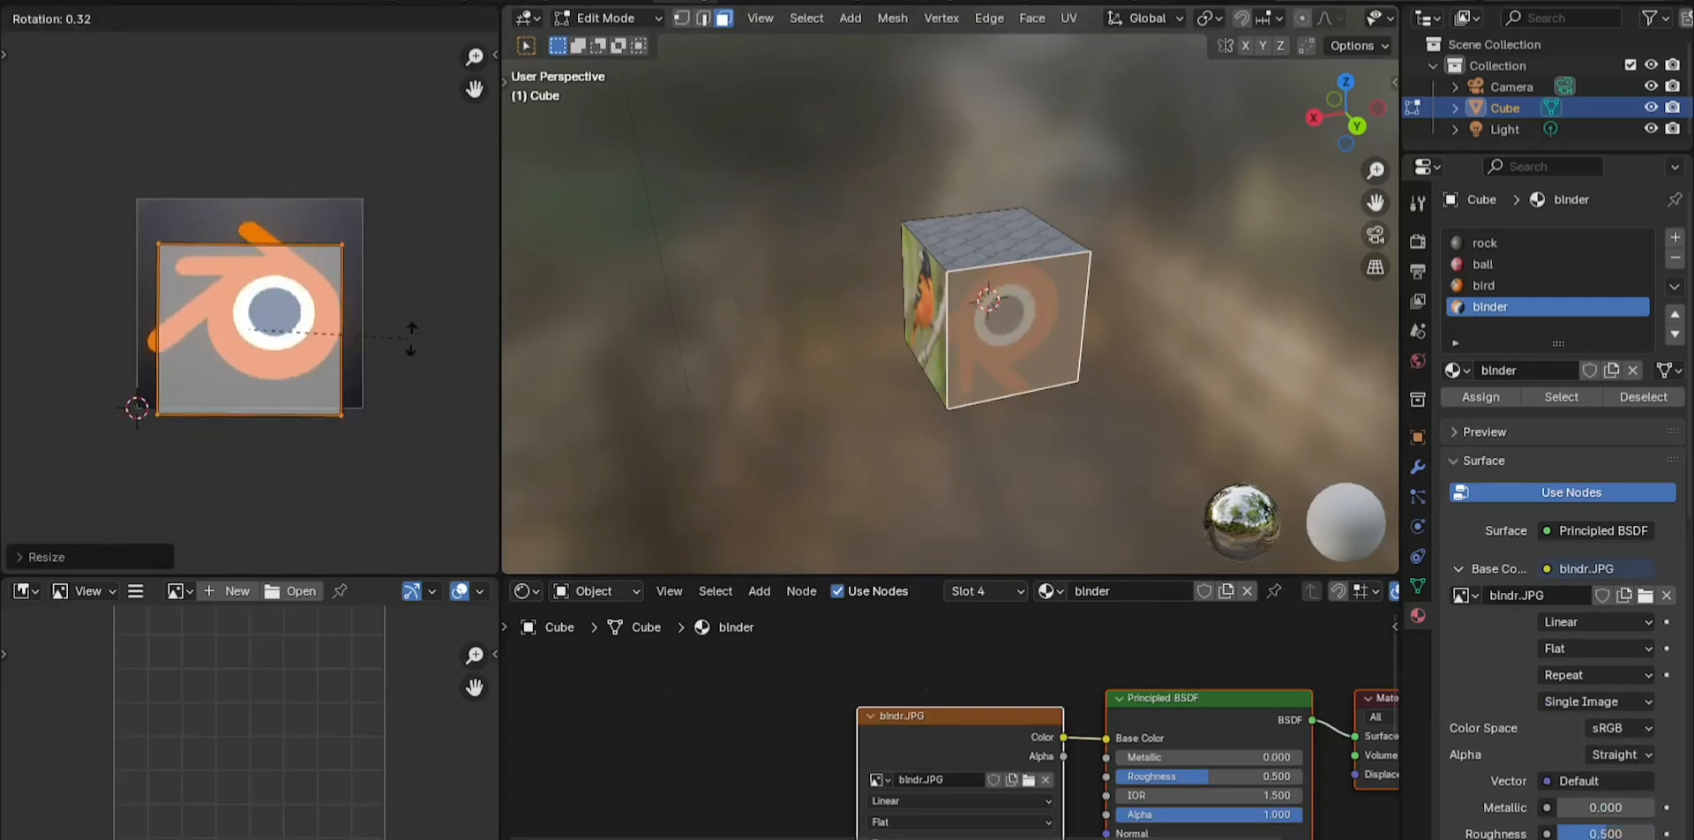
pyautogui.click(274, 132)
pyautogui.press('g')
pyautogui.click(353, 264)
# Enlarge the blnder face's UV well beyond the image and rotate it so the logo repeats diagonally across the face
pyautogui.press('s')
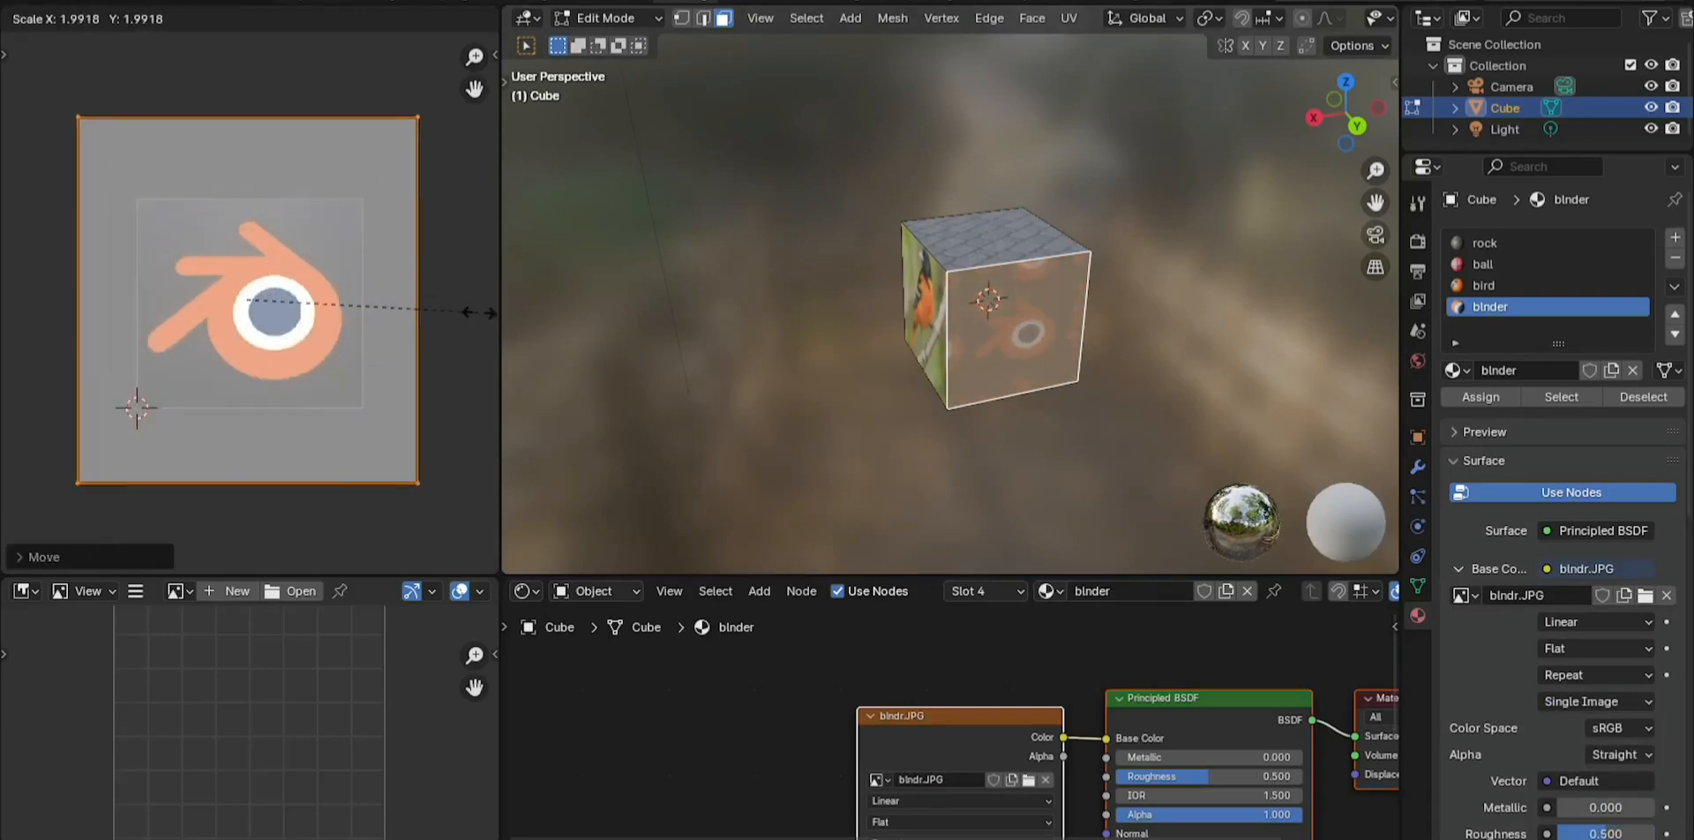
pyautogui.click(198, 280)
pyautogui.scroll(-2, 432, 278)
pyautogui.press('r')
pyautogui.click(392, 389)
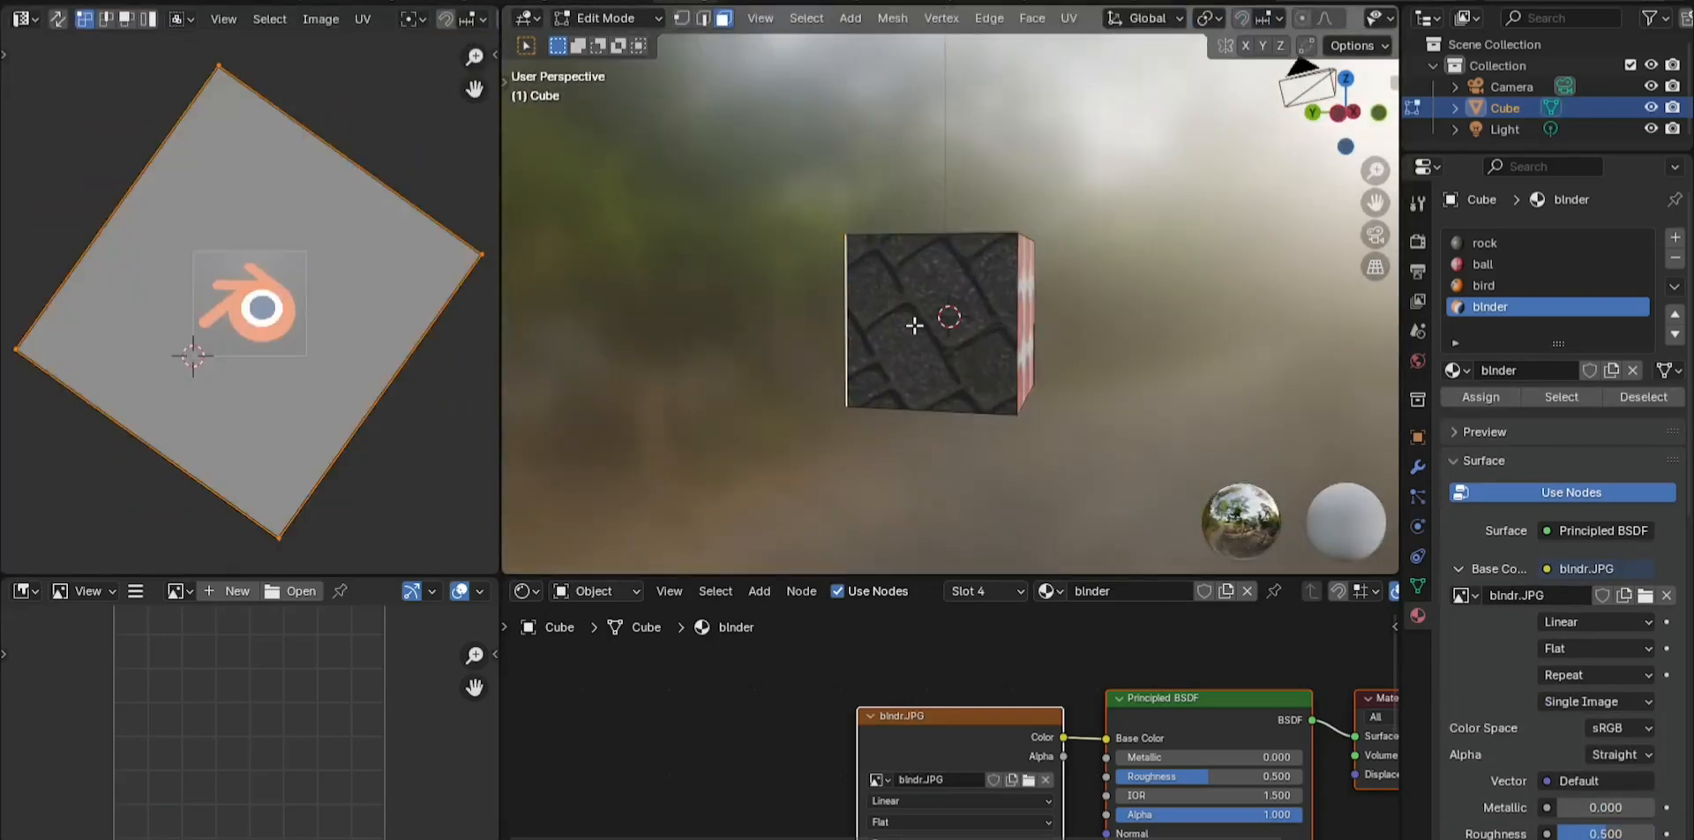
# Select the remaining side face that still has the rock material and add a new material named wood
pyautogui.moveTo(914, 326); pyautogui.dragTo(911, 295, button='middle')
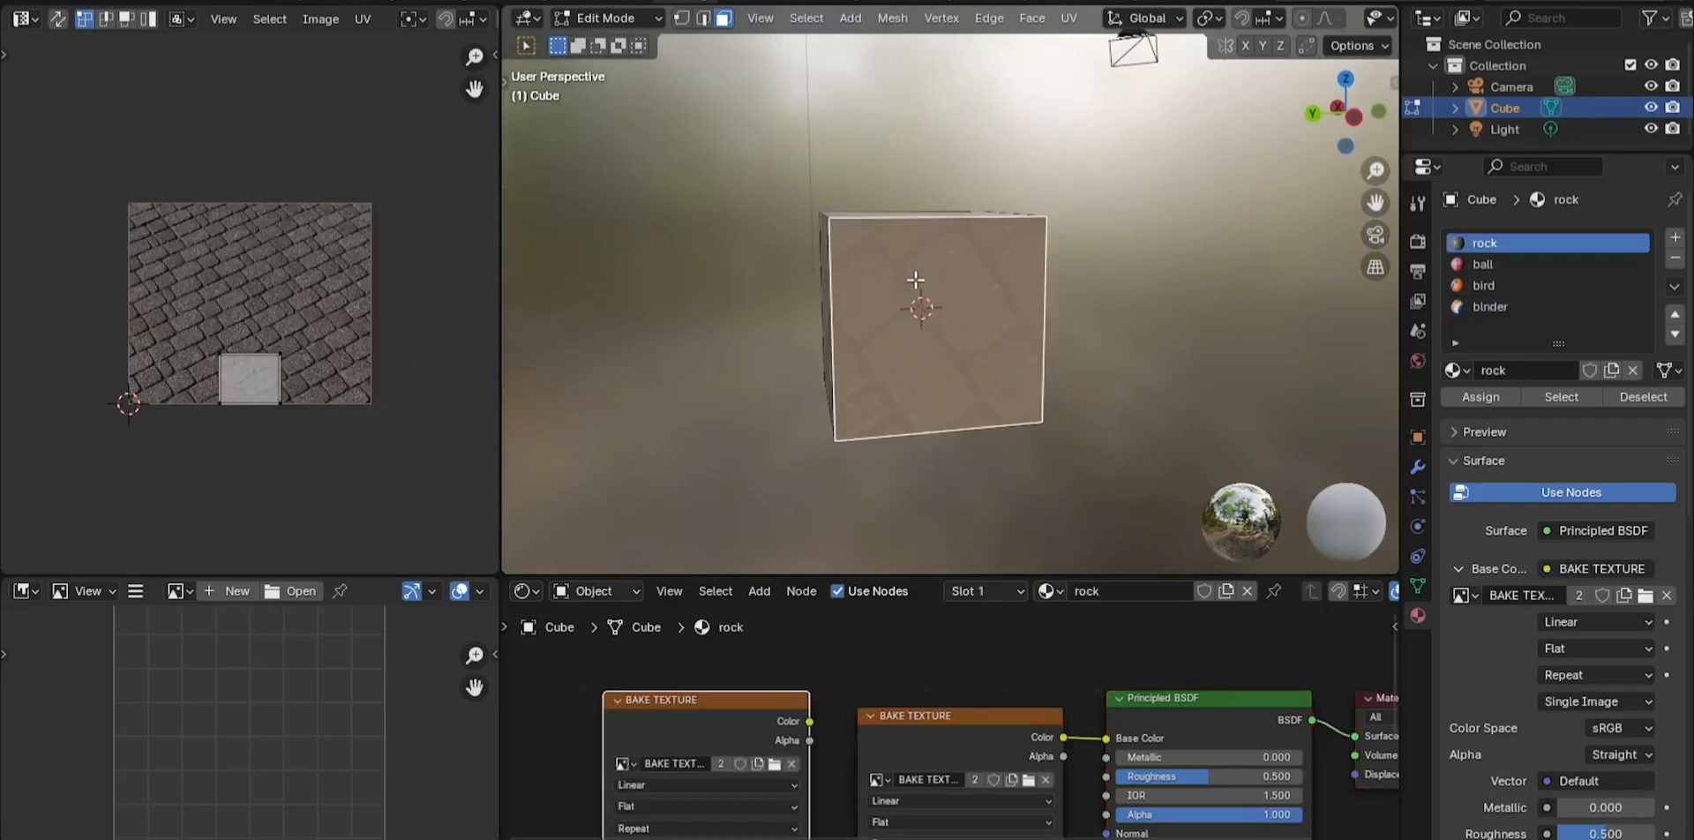
pyautogui.click(1675, 237)
pyautogui.click(1544, 367)
pyautogui.doubleClick(1534, 330)
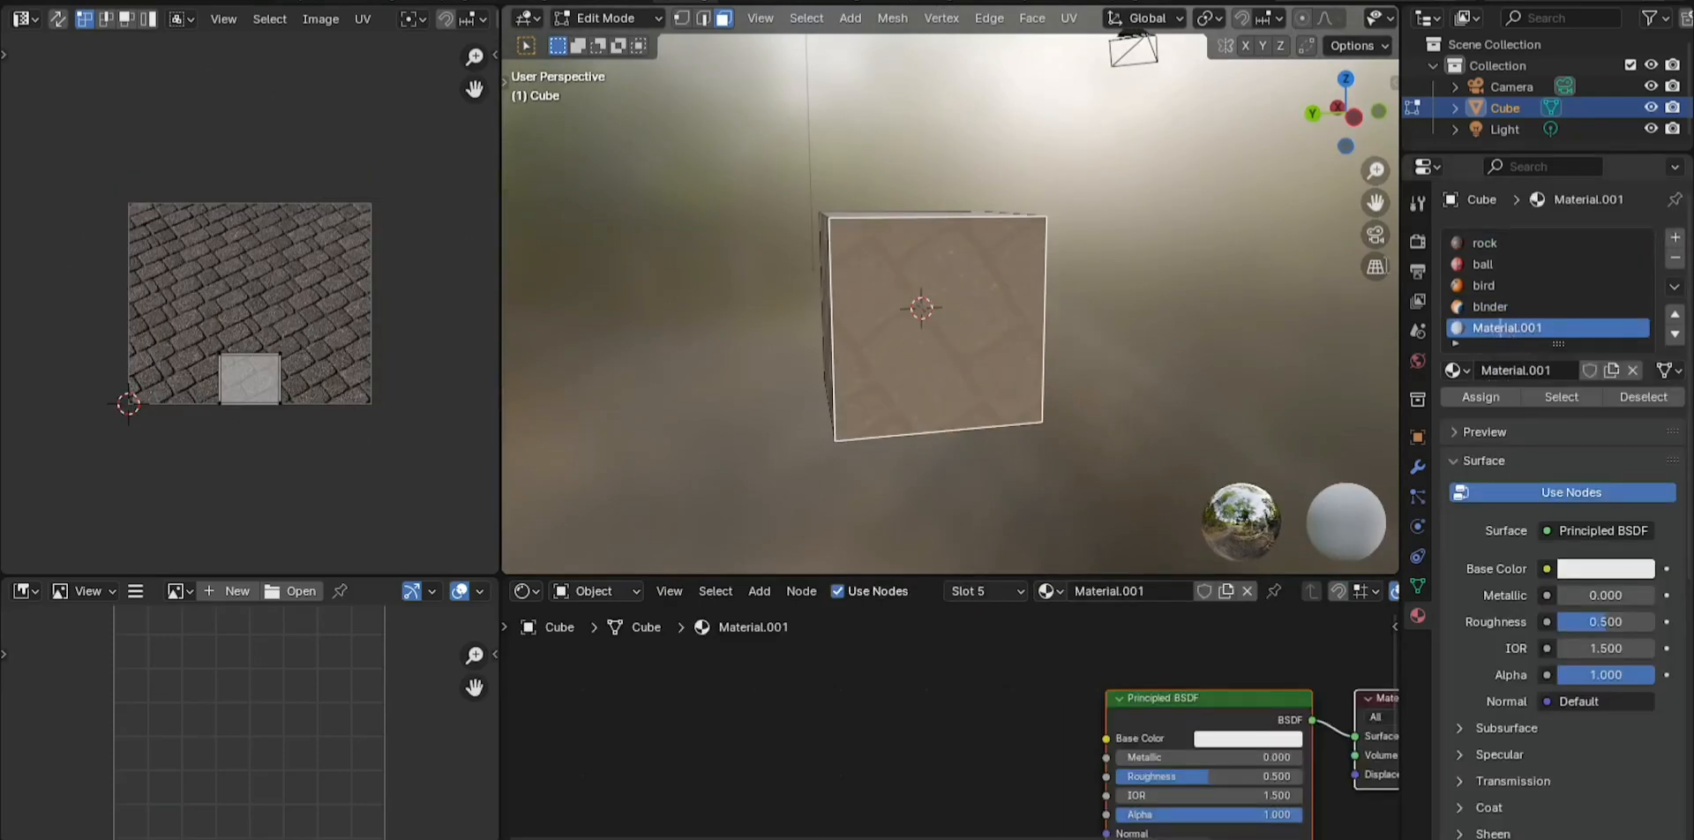
pyautogui.write('wood')
pyautogui.press('Return')
# Feed the wood material's base color with an image texture using wood.JPG and assign the material to the selected face
pyautogui.click(1547, 568)
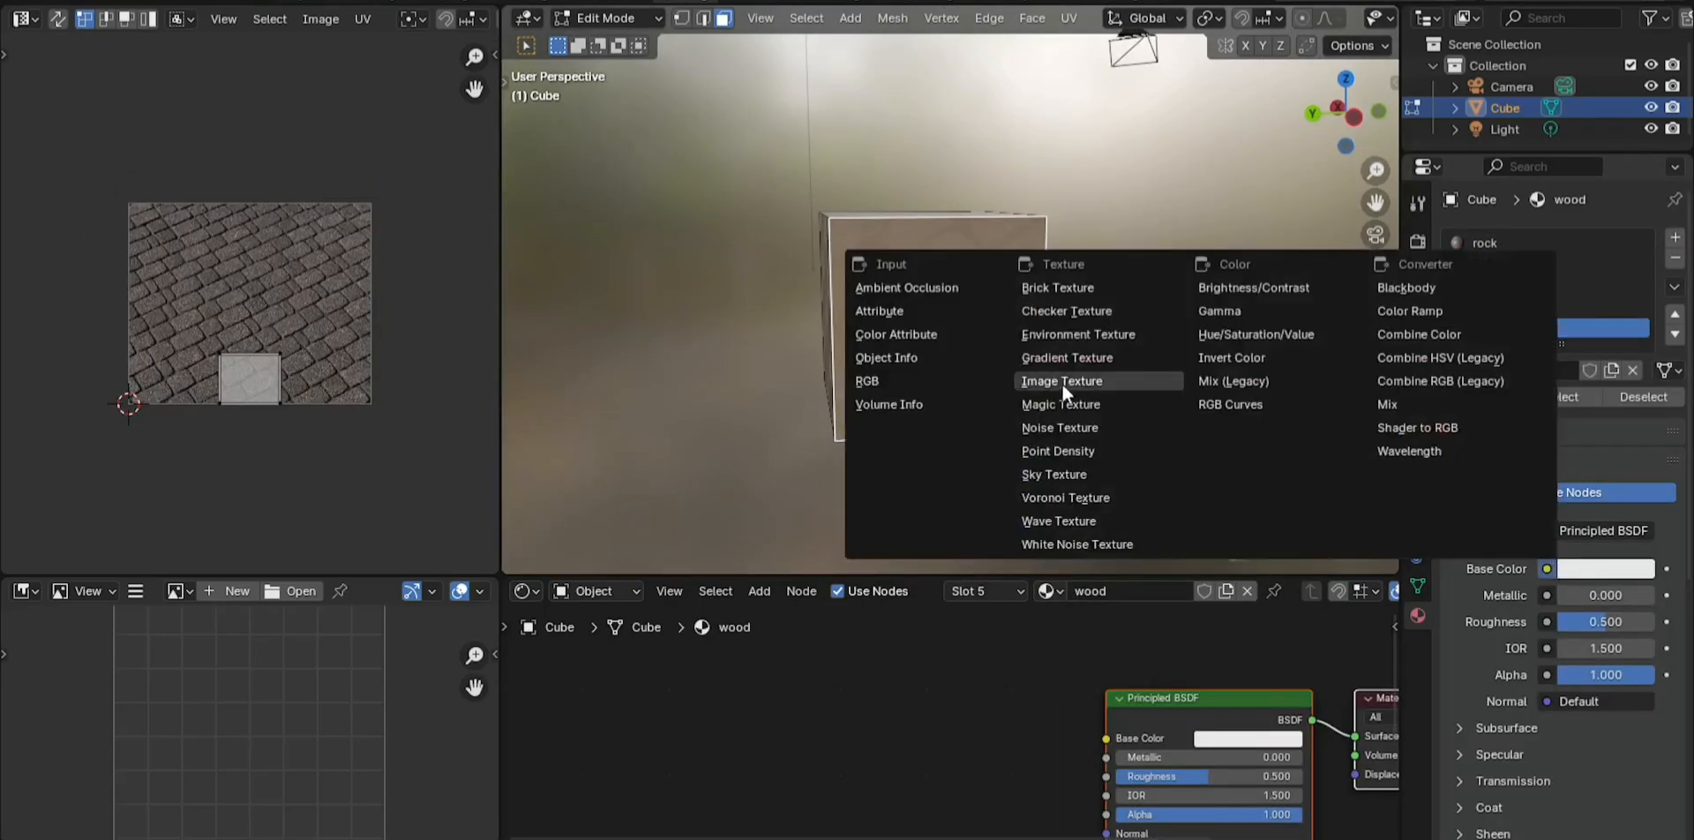
pyautogui.click(1015, 385)
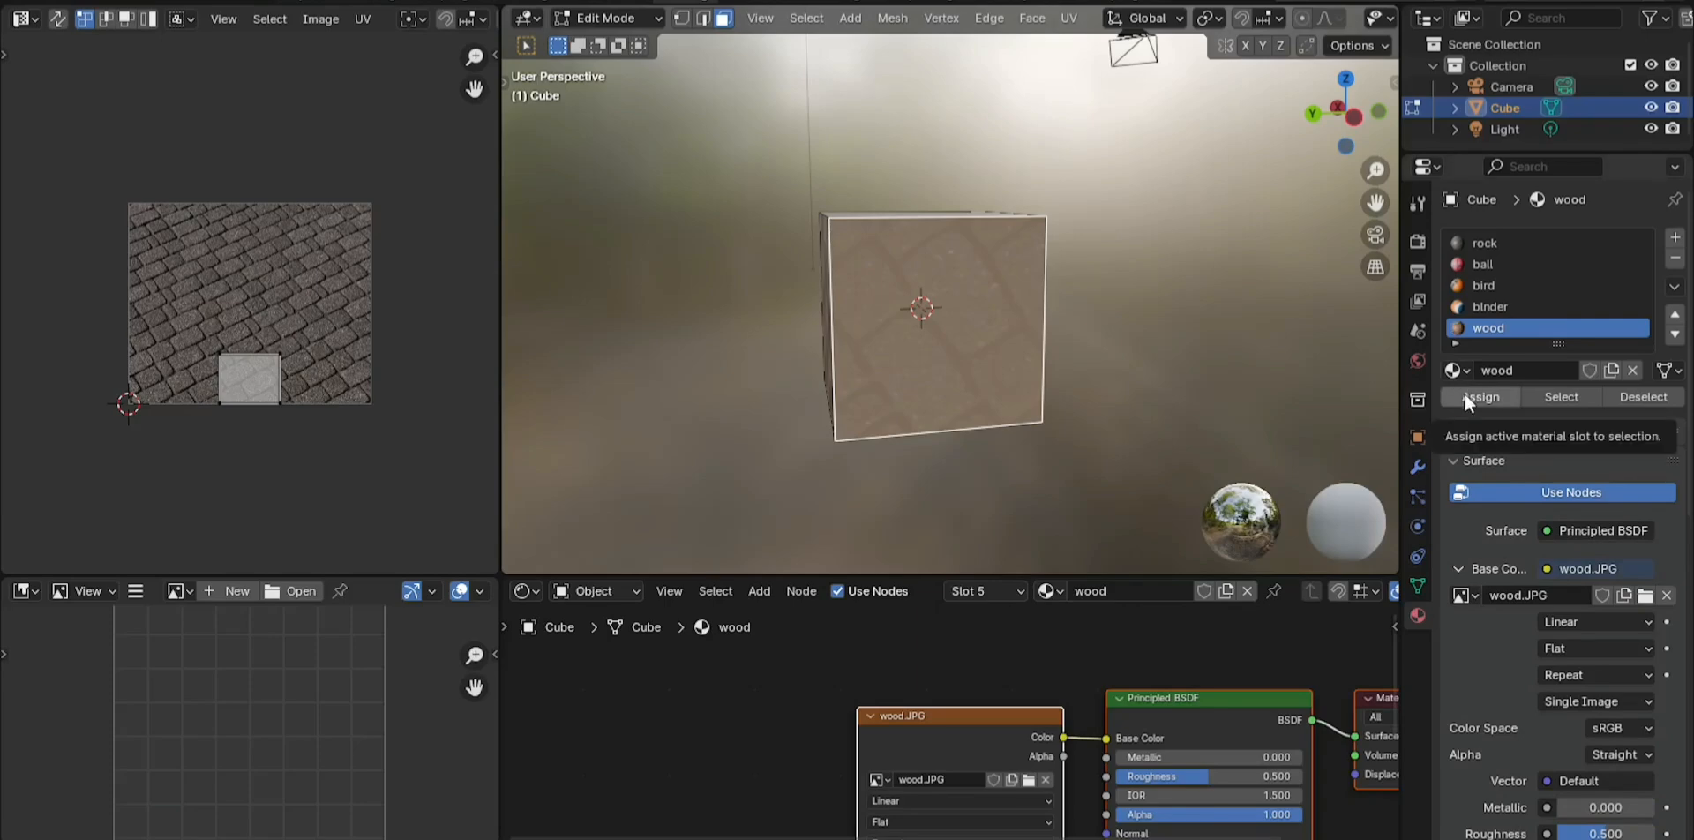
pyautogui.click(1465, 393)
# Move the wood face's UV to the middle of the wood image, scale it up to nearly fill the image, and adjust its position
pyautogui.moveTo(251, 379); pyautogui.dragTo(258, 302)
pyautogui.moveTo(1084, 308); pyautogui.dragTo(918, 287, button='middle')
pyautogui.scroll(3, 918, 287)
pyautogui.press('s')
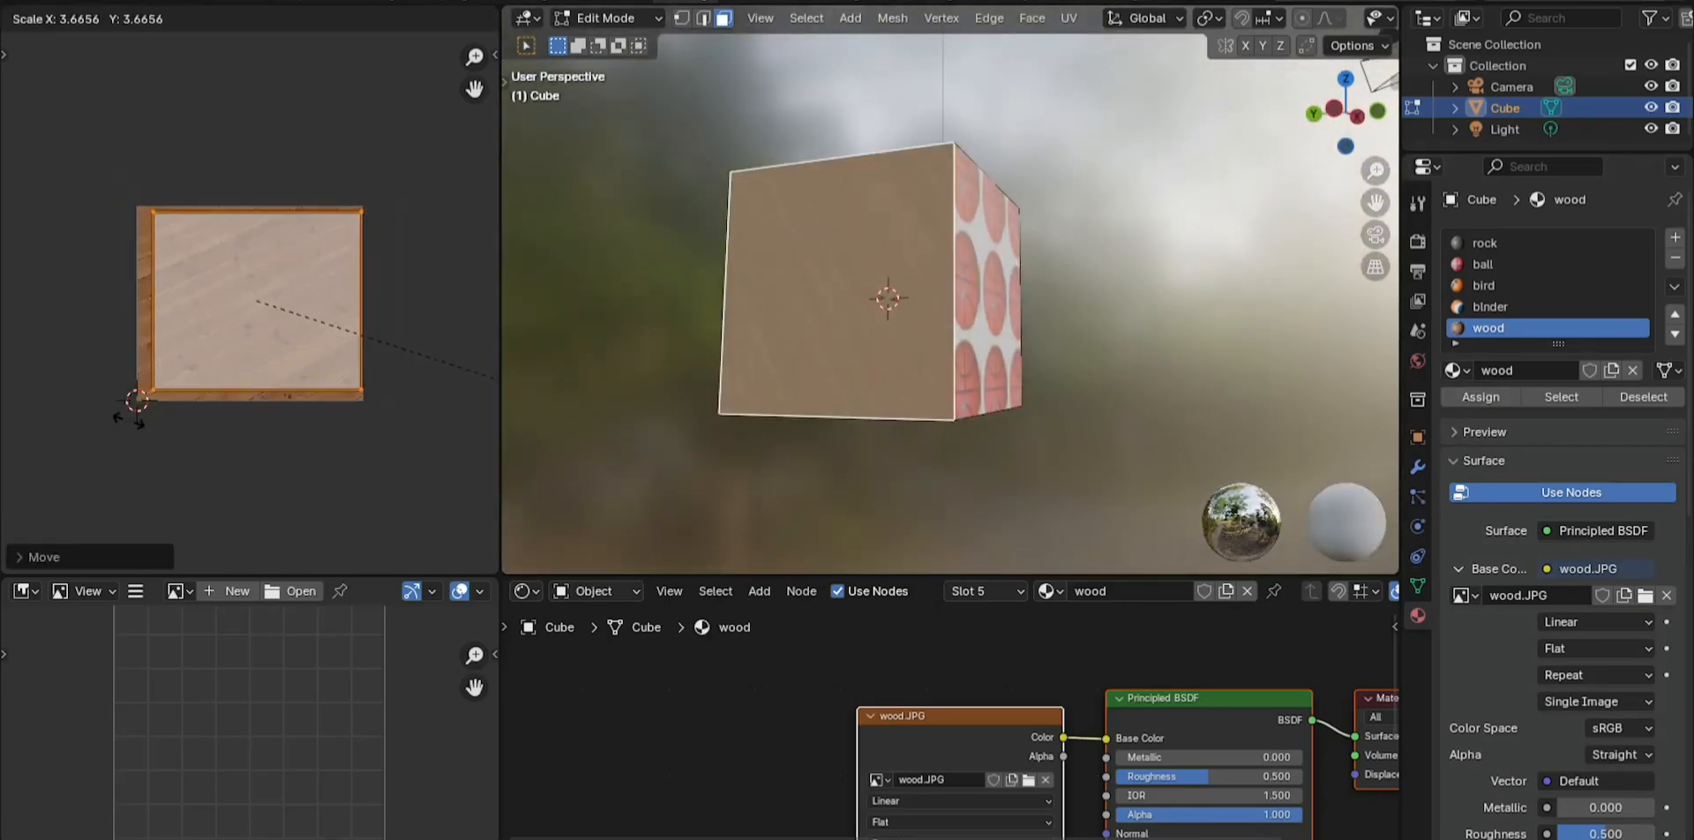
pyautogui.click(126, 411)
pyautogui.press('g')
pyautogui.click(138, 441)
# Select the cube's bottom face, add a new material named earth and assign it there
pyautogui.moveTo(680, 353); pyautogui.dragTo(987, 457, button='middle')
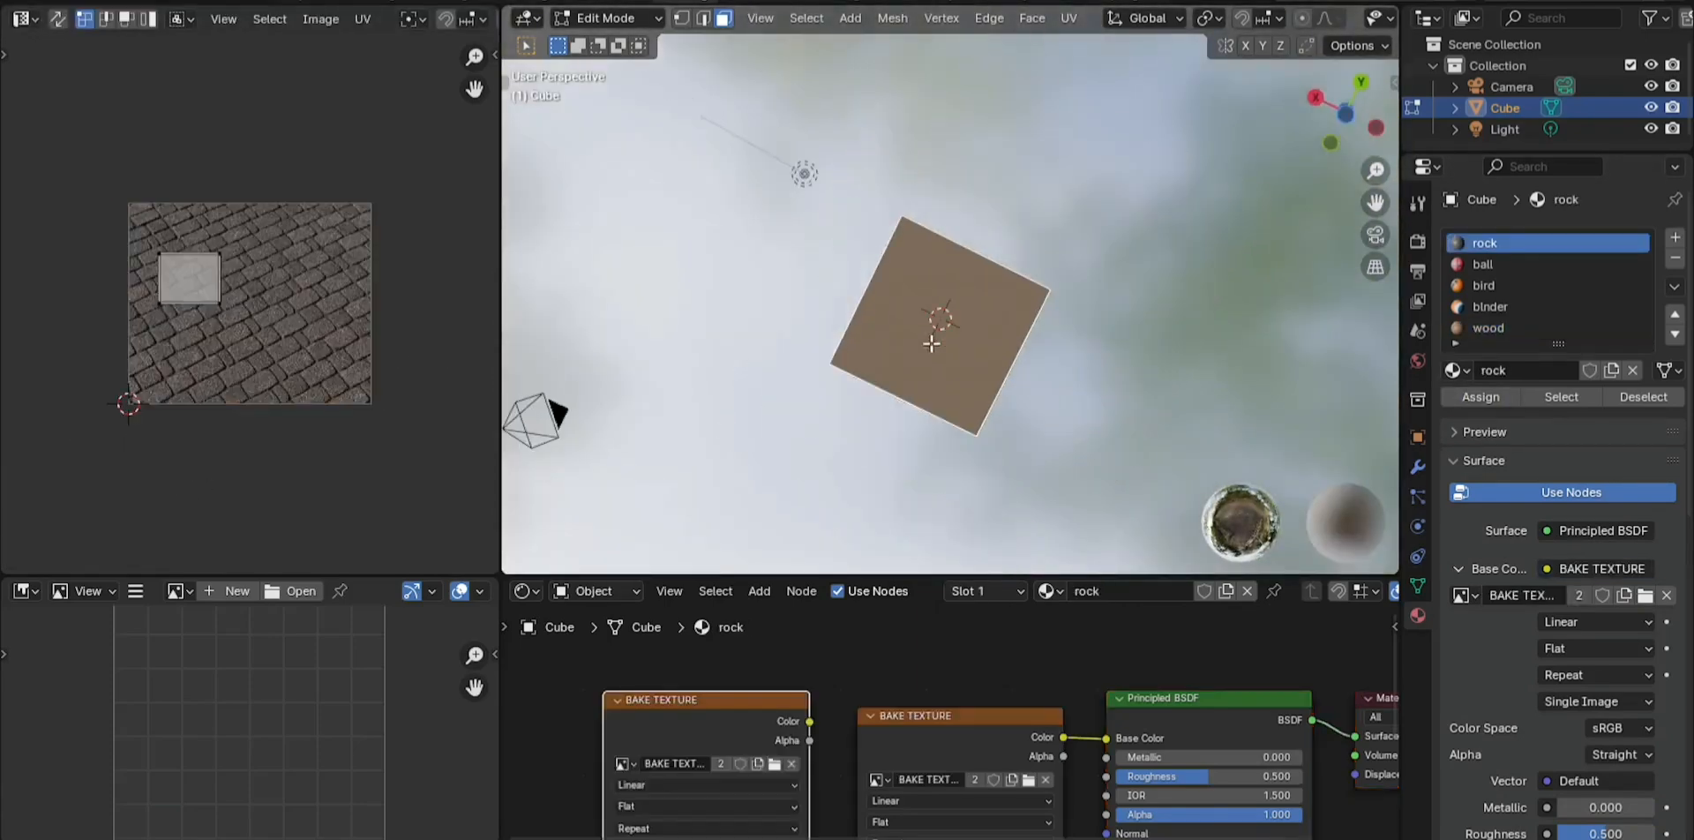
pyautogui.moveTo(965, 370); pyautogui.dragTo(934, 263, button='middle')
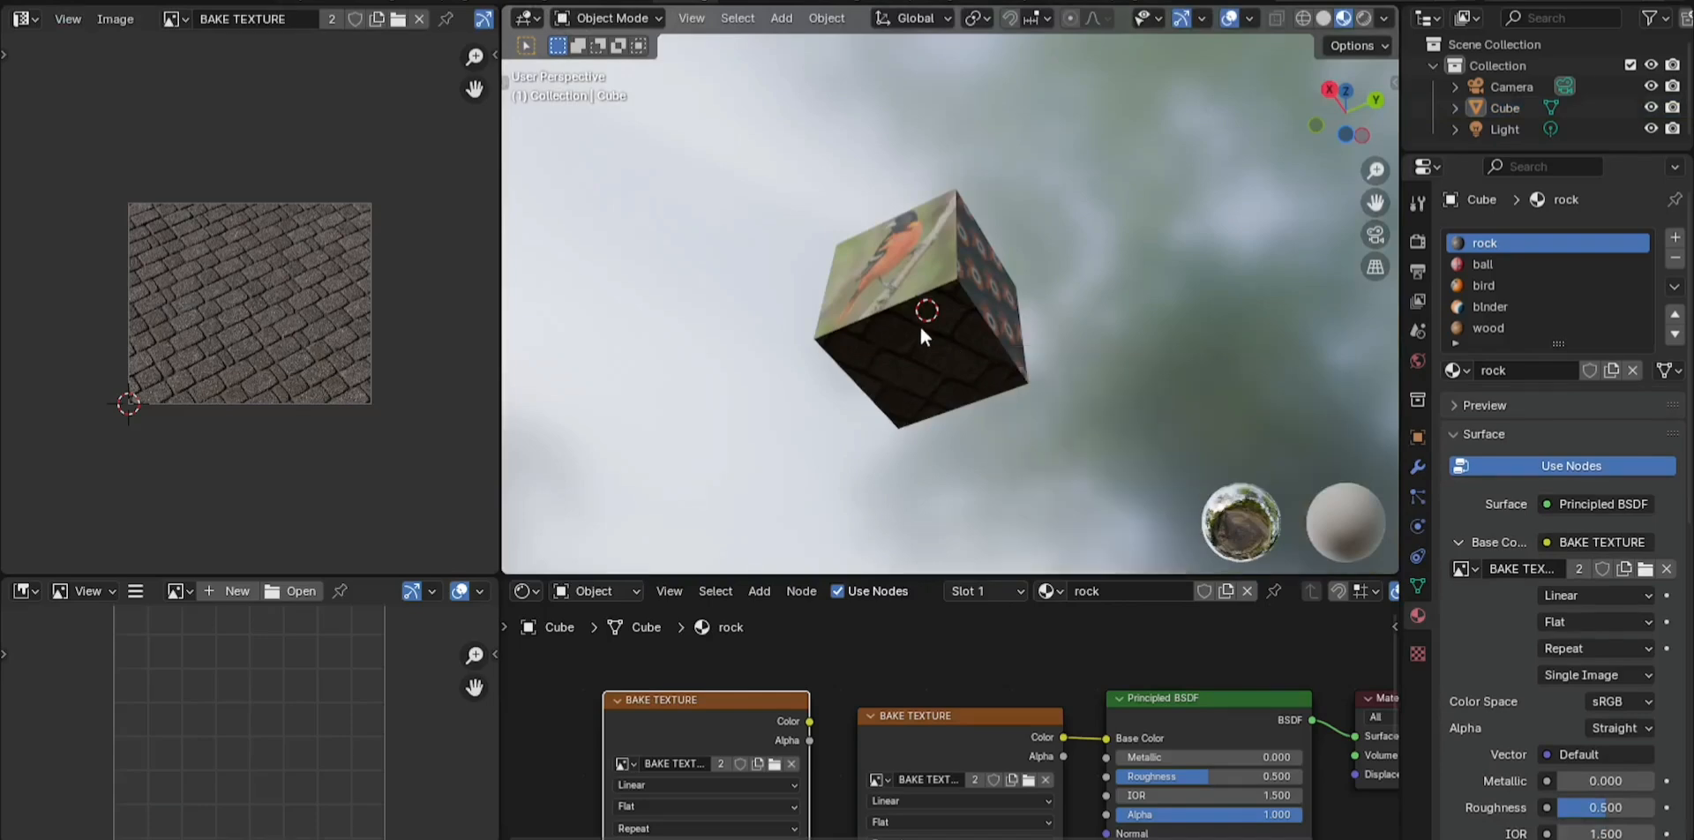
pyautogui.click(919, 324)
pyautogui.click(1674, 239)
pyautogui.click(1509, 370)
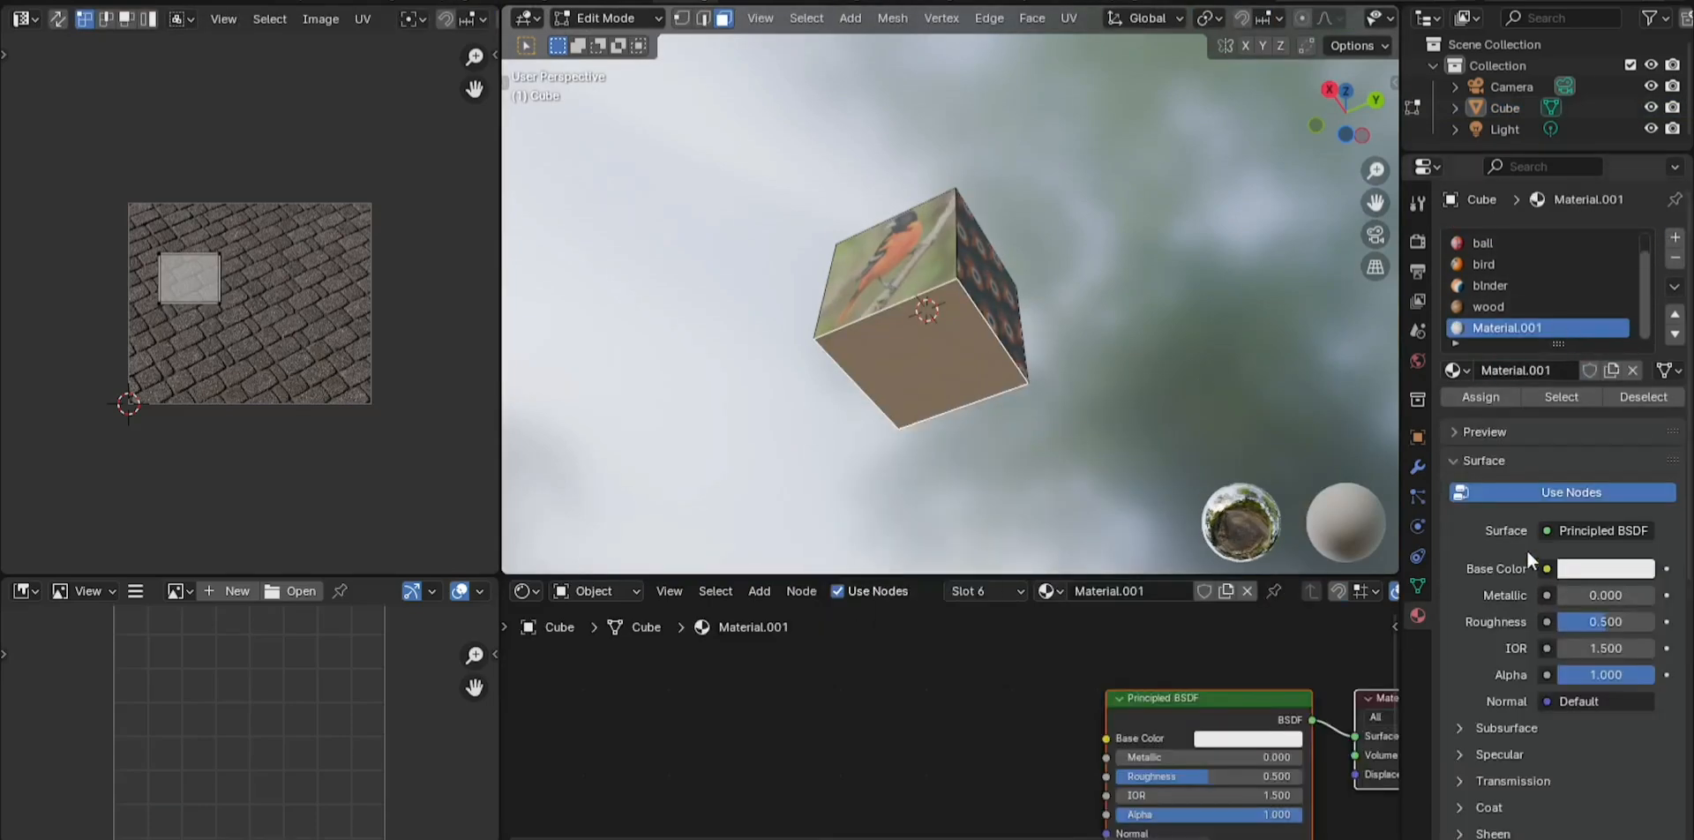
pyautogui.doubleClick(1491, 326)
pyautogui.write('earth')
pyautogui.press('Return')
pyautogui.click(1492, 397)
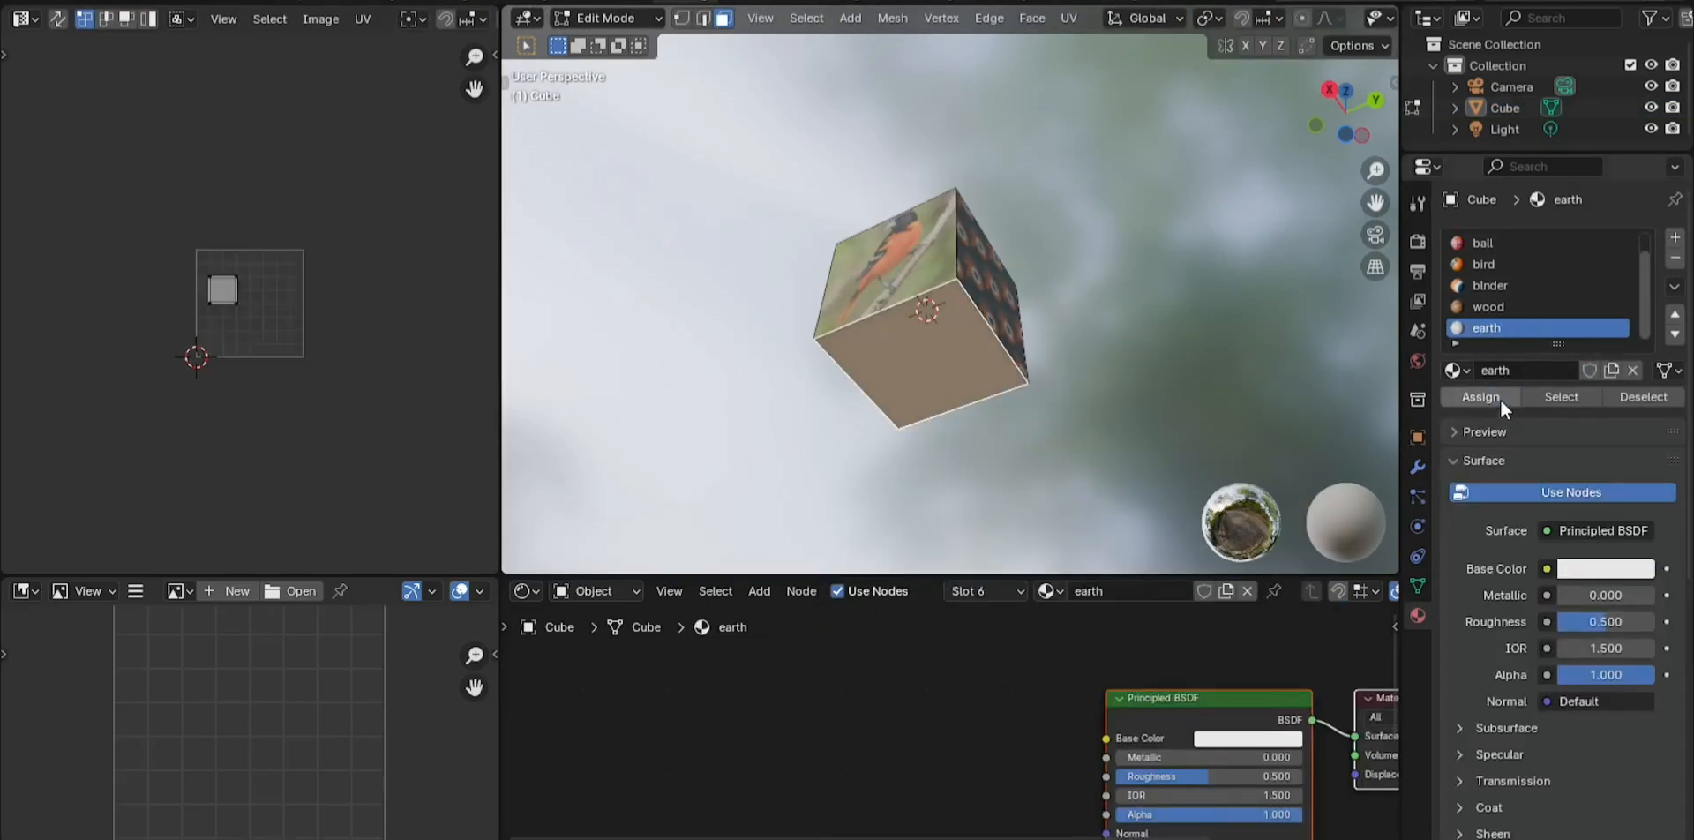
# Feed the earth material's base color with an image texture using earth.JPG
pyautogui.click(1546, 568)
pyautogui.click(1127, 443)
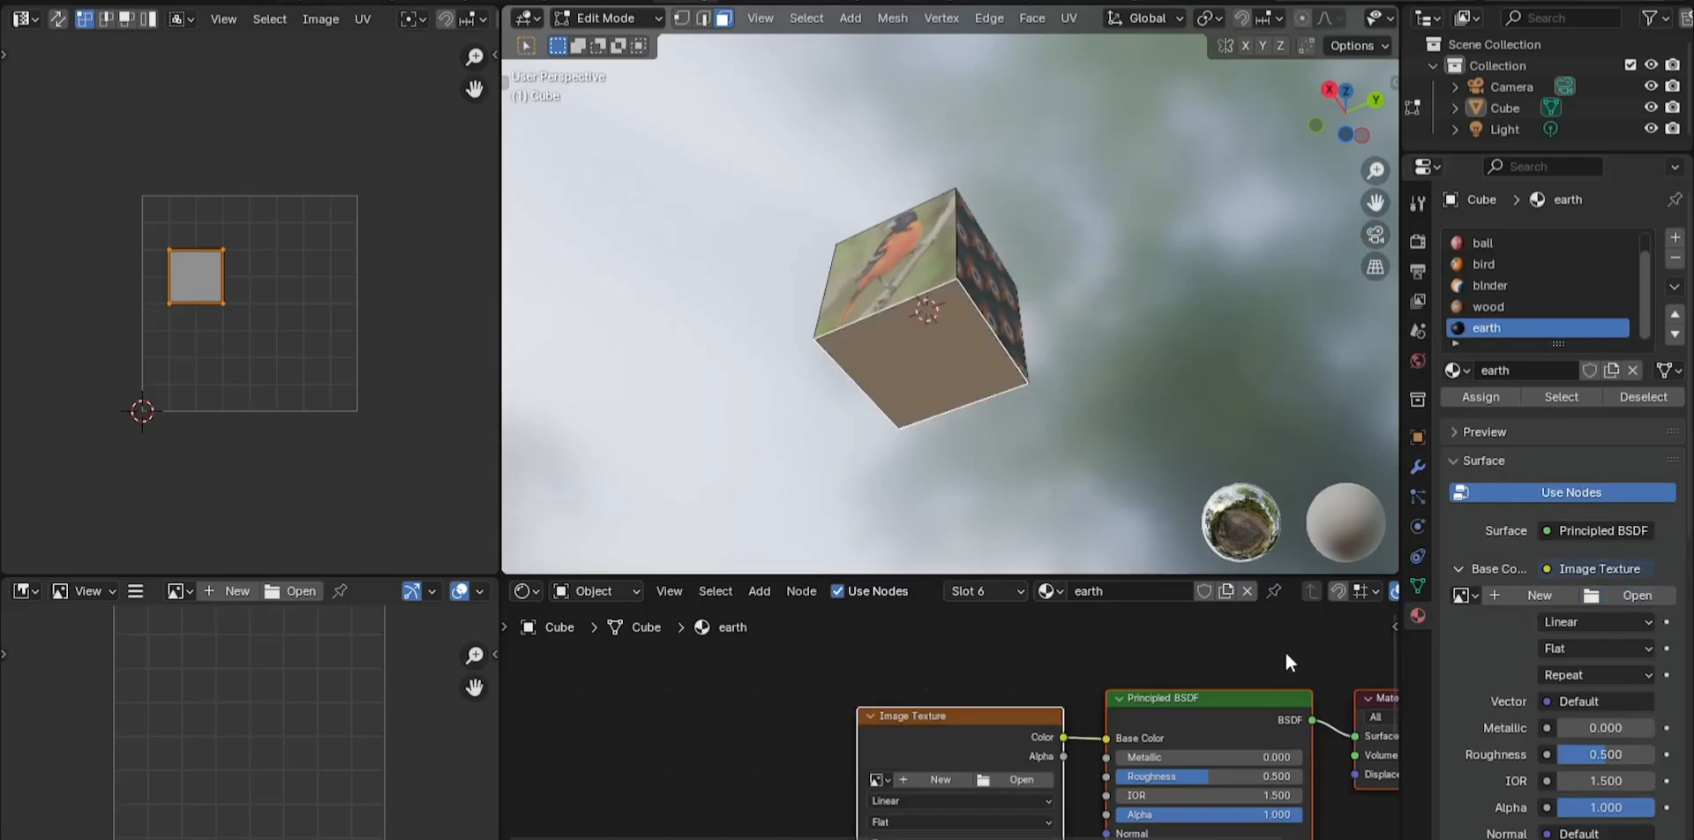
pyautogui.click(1599, 594)
pyautogui.click(1161, 664)
# Center the bottom face's UV on the globe in the earth image and scale it up
pyautogui.press('g')
pyautogui.click(370, 369)
pyautogui.press('s')
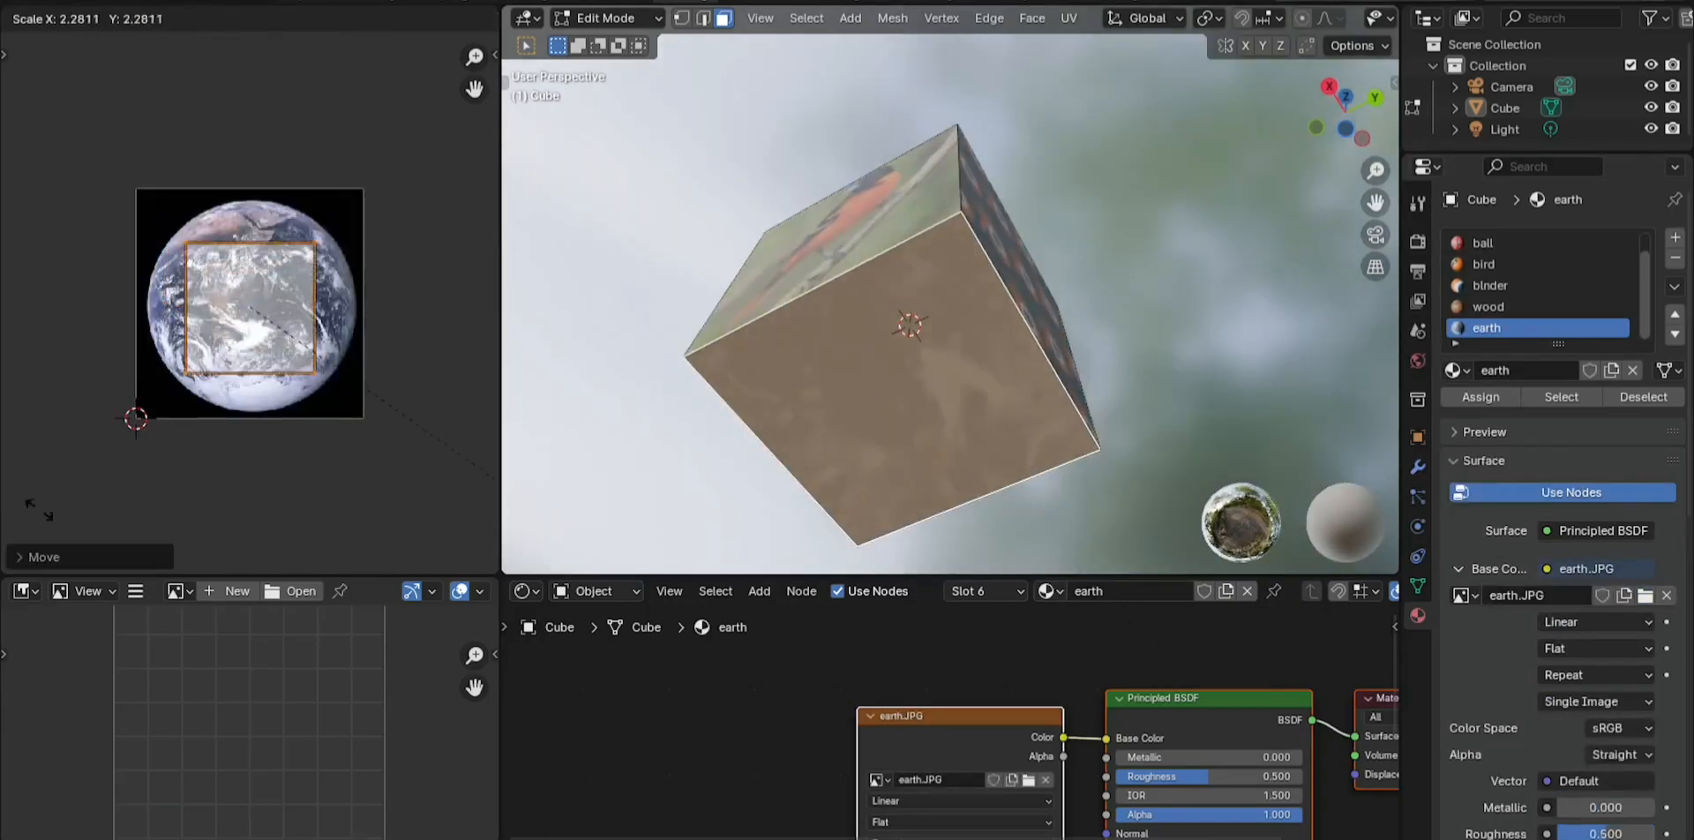
pyautogui.click(335, 68)
# Return to Object Mode and examine the textured faces of the cube
pyautogui.scroll(3, 965, 246)
pyautogui.moveTo(964, 247); pyautogui.dragTo(995, 447, button='middle')
pyautogui.press('Tab')
pyautogui.scroll(-3, 918, 344)
pyautogui.scroll(-3, 993, 440)
pyautogui.scroll(-3, 1018, 339)
pyautogui.scroll(6, 1320, 354)
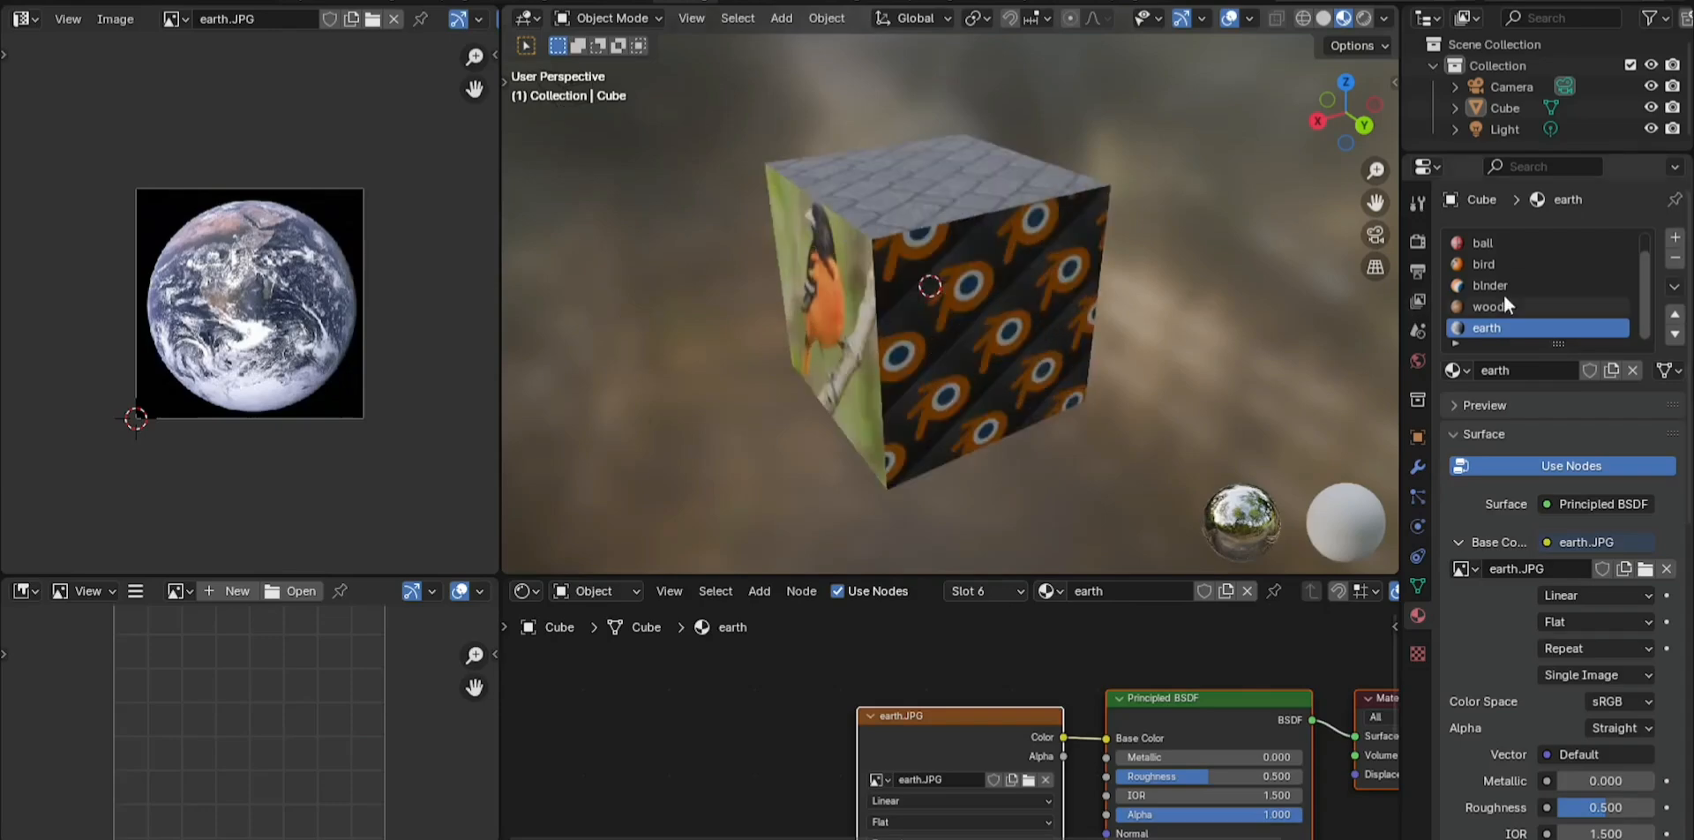
pyautogui.scroll(1, 1503, 294)
pyautogui.scroll(-2, 1122, 332)
pyautogui.scroll(-1, 988, 273)
# Select the cube, make rock its active material, and enlarge the shader editor to show all of its nodes
pyautogui.click(988, 274)
pyautogui.click(1531, 243)
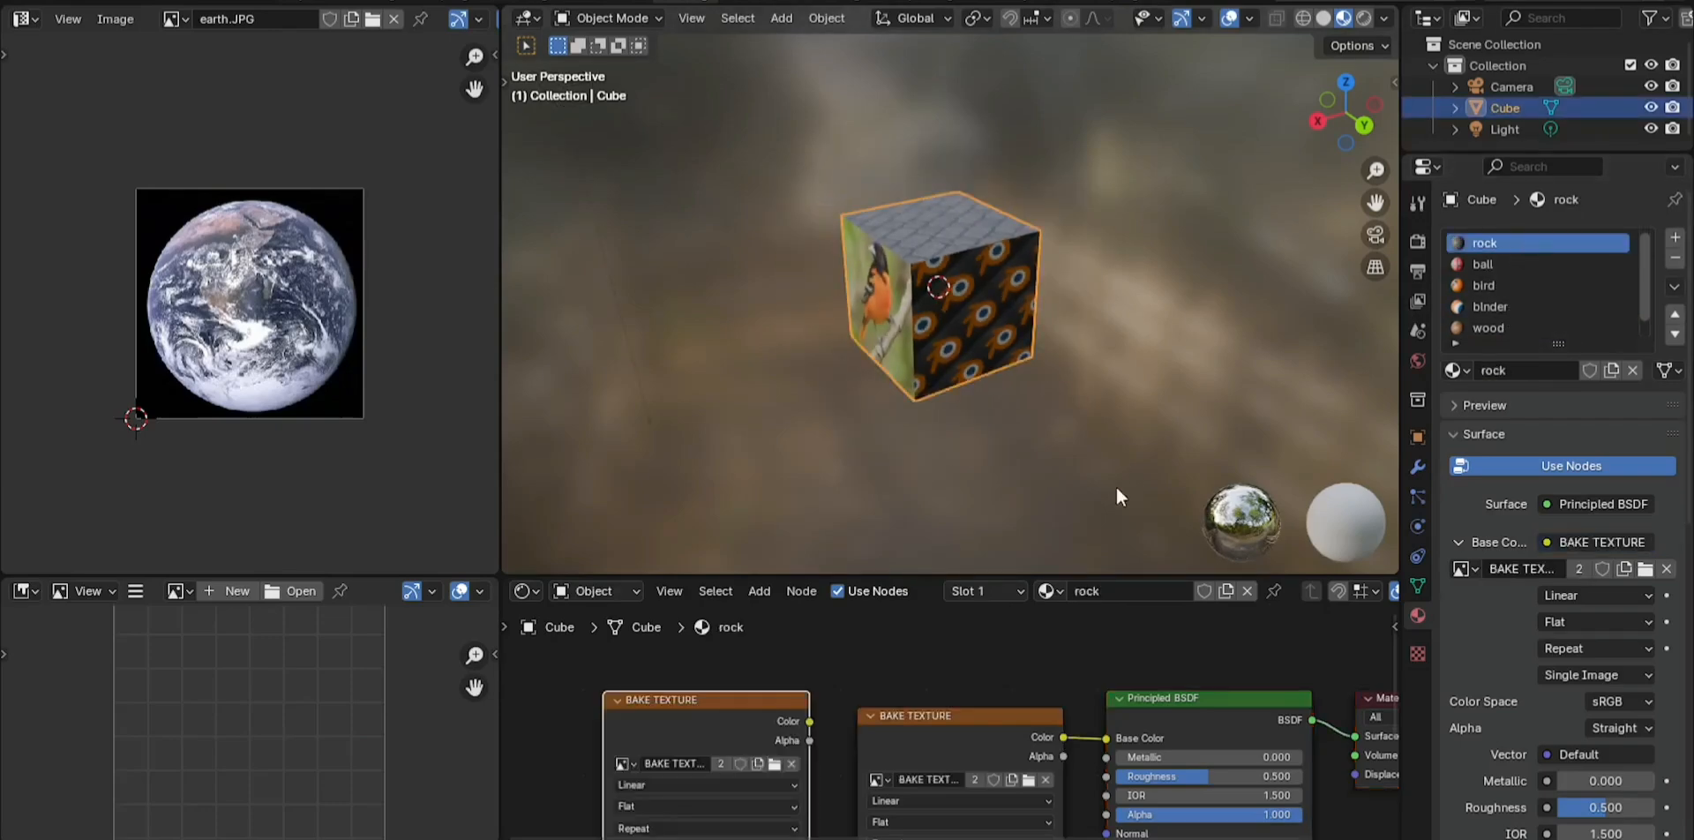
pyautogui.moveTo(873, 578); pyautogui.dragTo(875, 241)
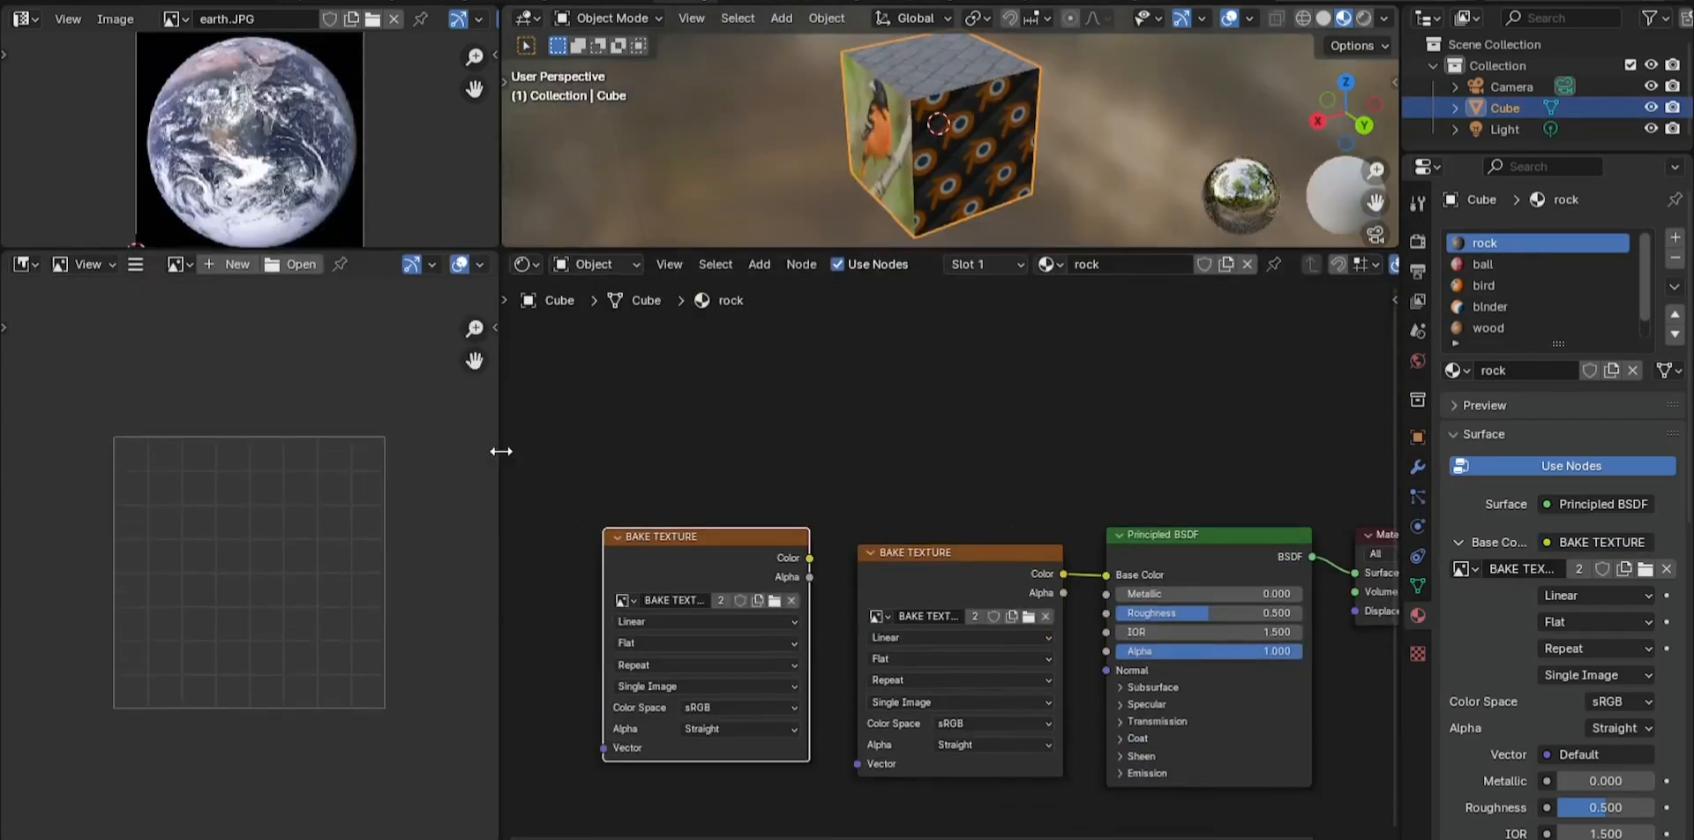
pyautogui.moveTo(502, 451); pyautogui.dragTo(262, 451)
pyautogui.scroll(-1, 440, 547)
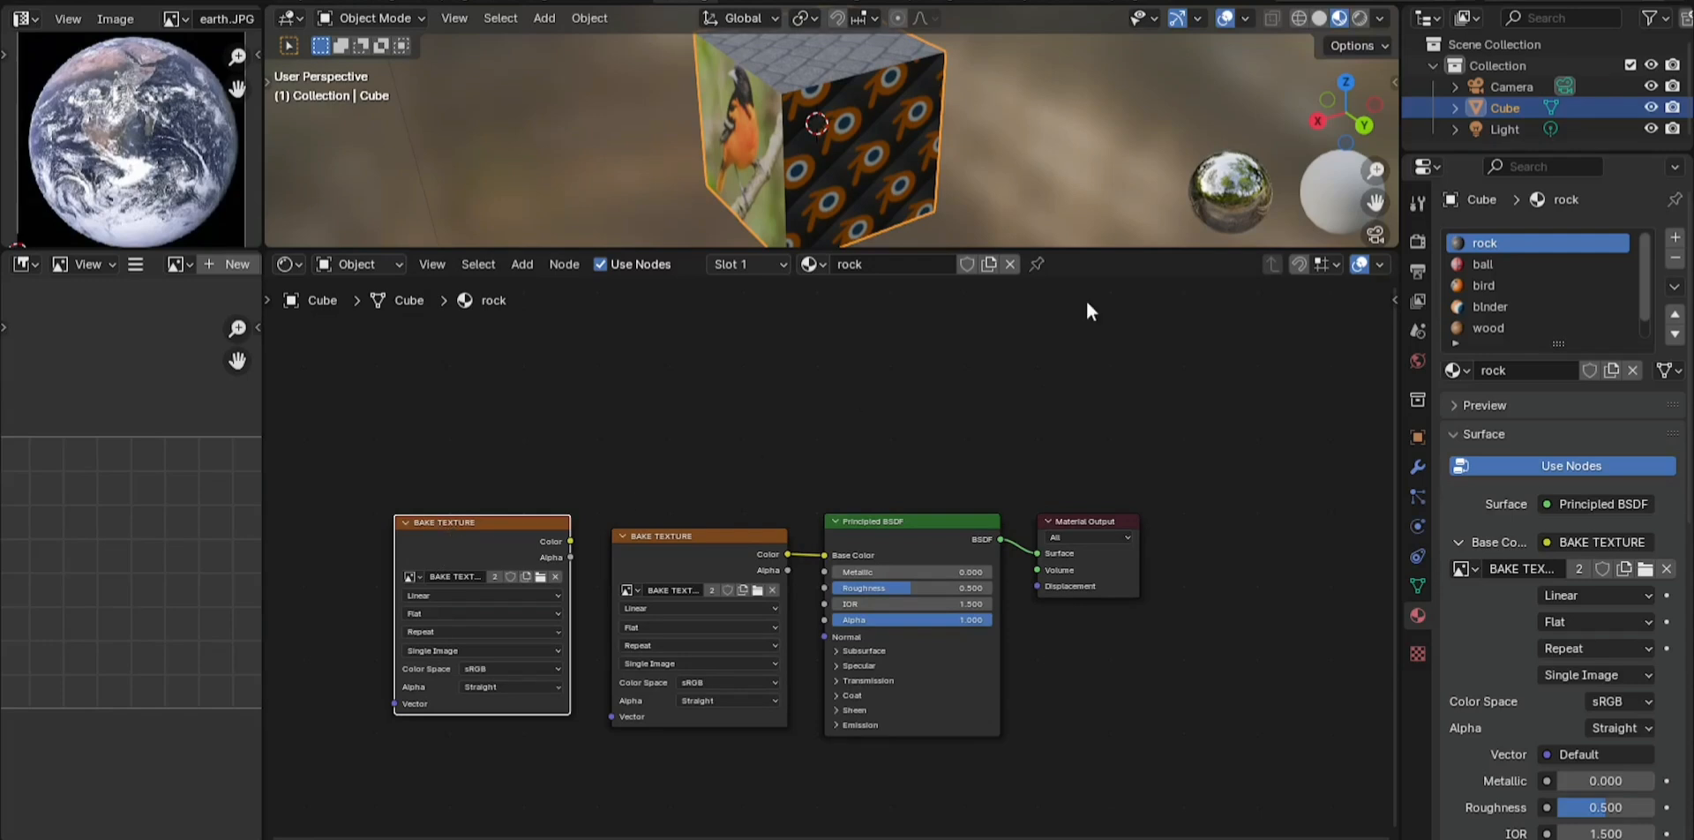
# Copy the unconnected BAKE TEXTURE image node from the rock material into the ball, bird and blnder materials
pyautogui.click(1523, 263)
pyautogui.click(410, 586)
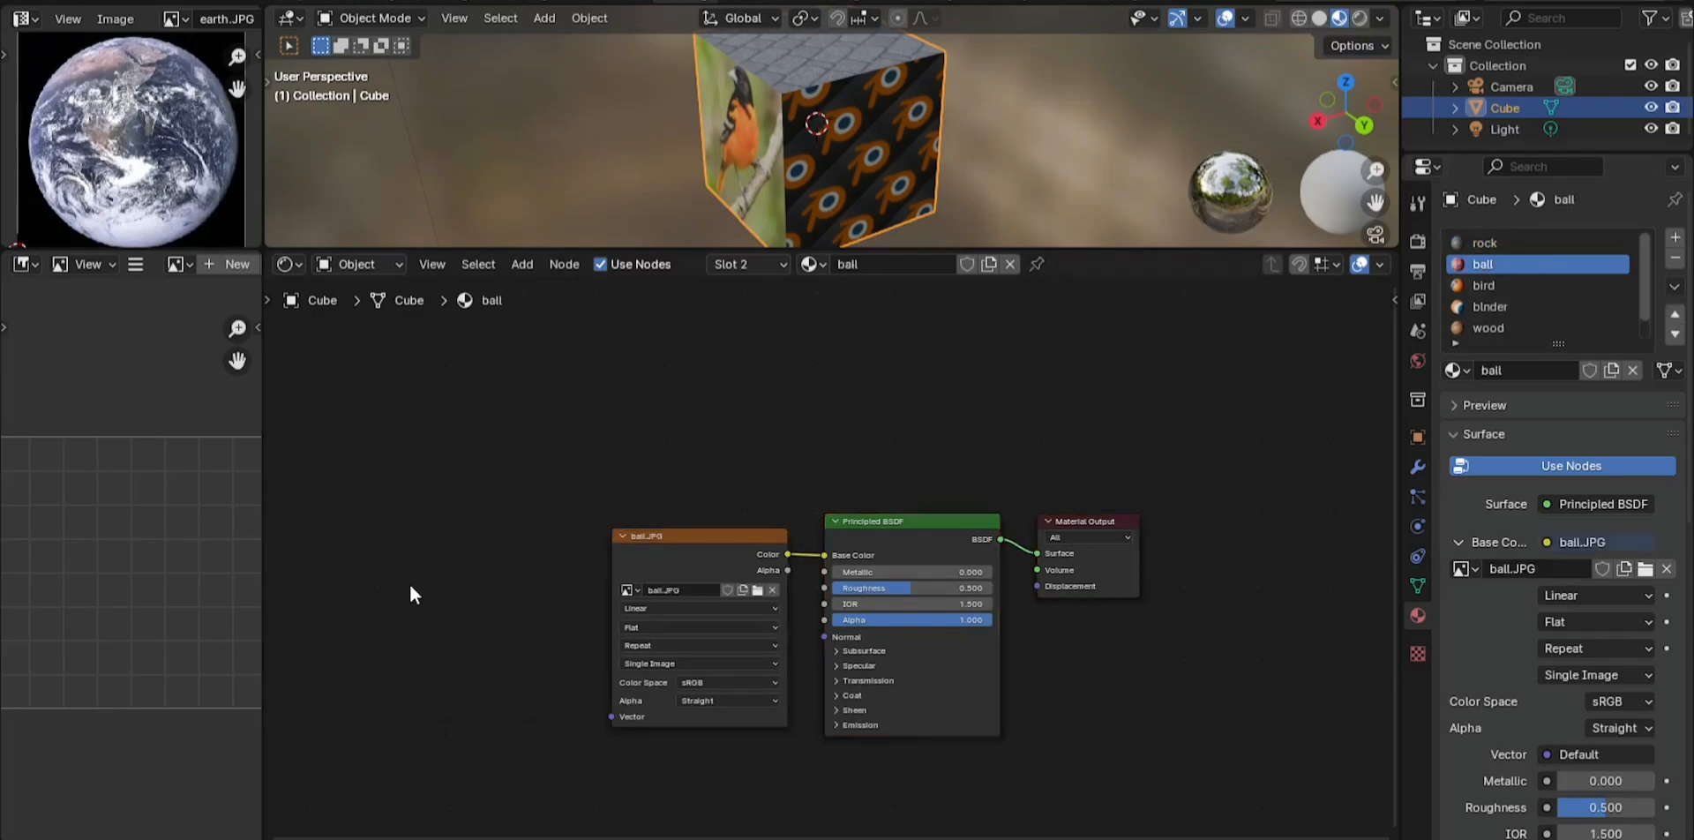
pyautogui.hotkey('ctrl', 'v')
pyautogui.click(1531, 287)
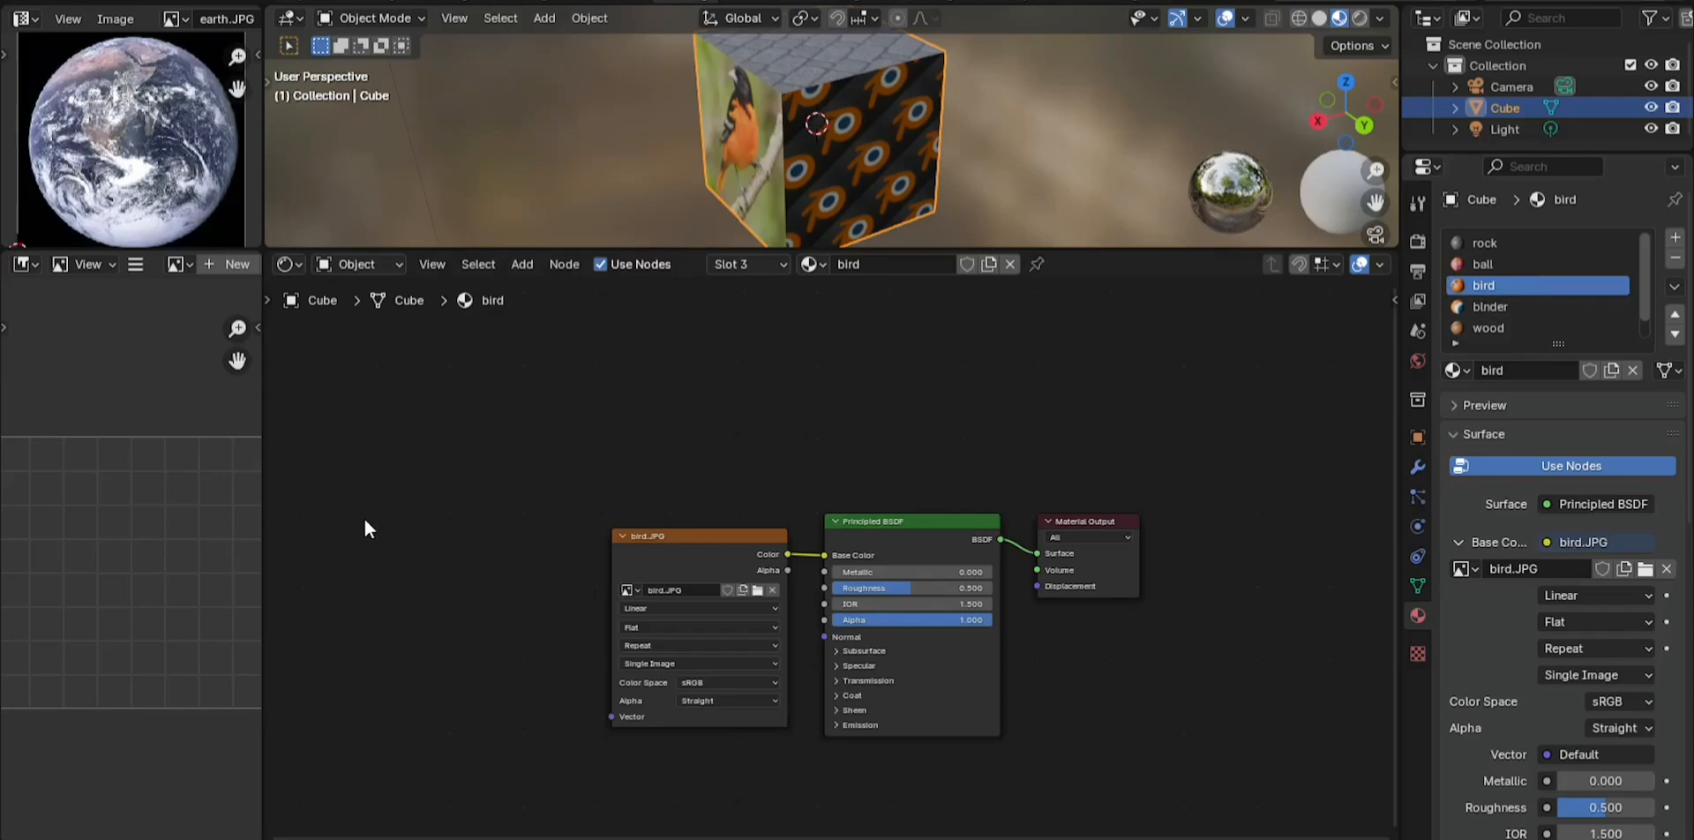
pyautogui.hotkey('ctrl', 'v')
pyautogui.click(1532, 306)
pyautogui.hotkey('ctrl', 'v')
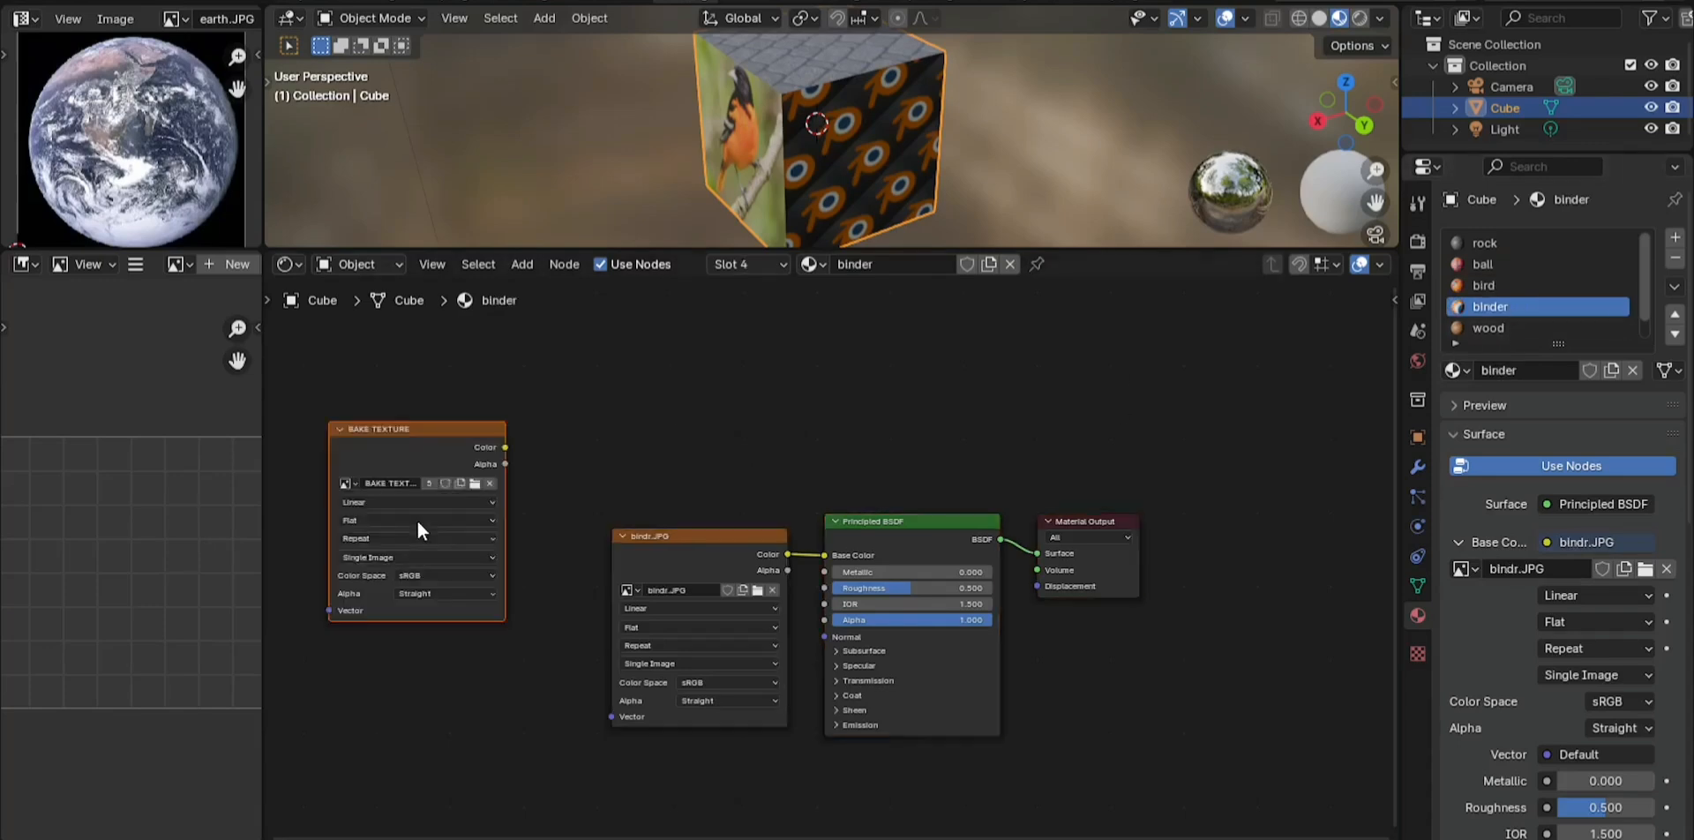
# Paste the BAKE TEXTURE image node, left unconnected, into the wood and earth materials
pyautogui.click(1485, 326)
pyautogui.hotkey('ctrl', 'v')
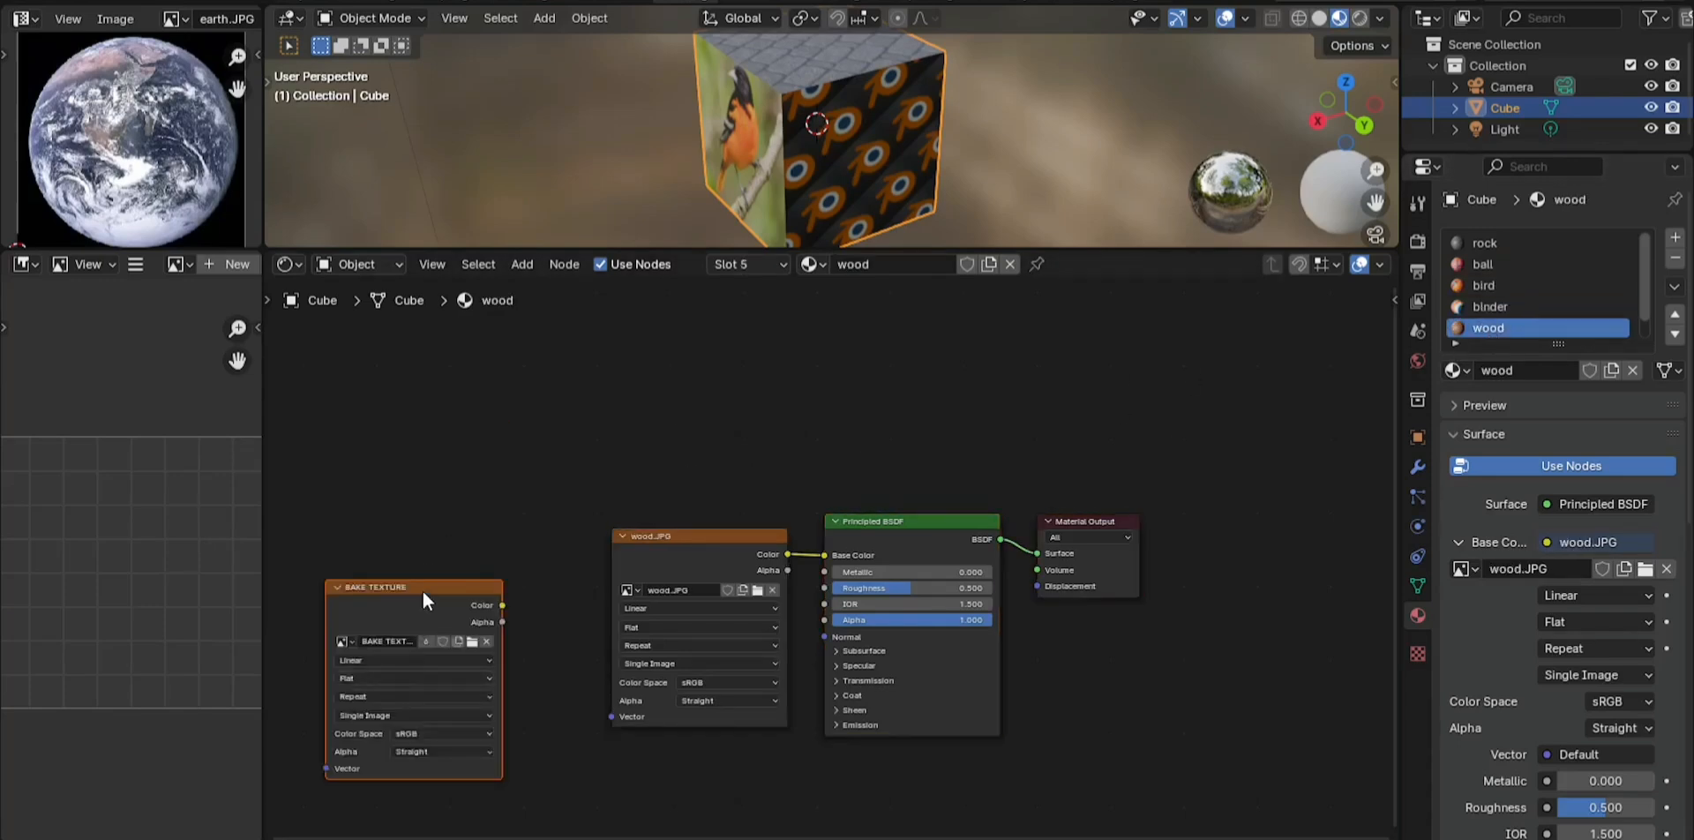
pyautogui.scroll(-2, 1610, 268)
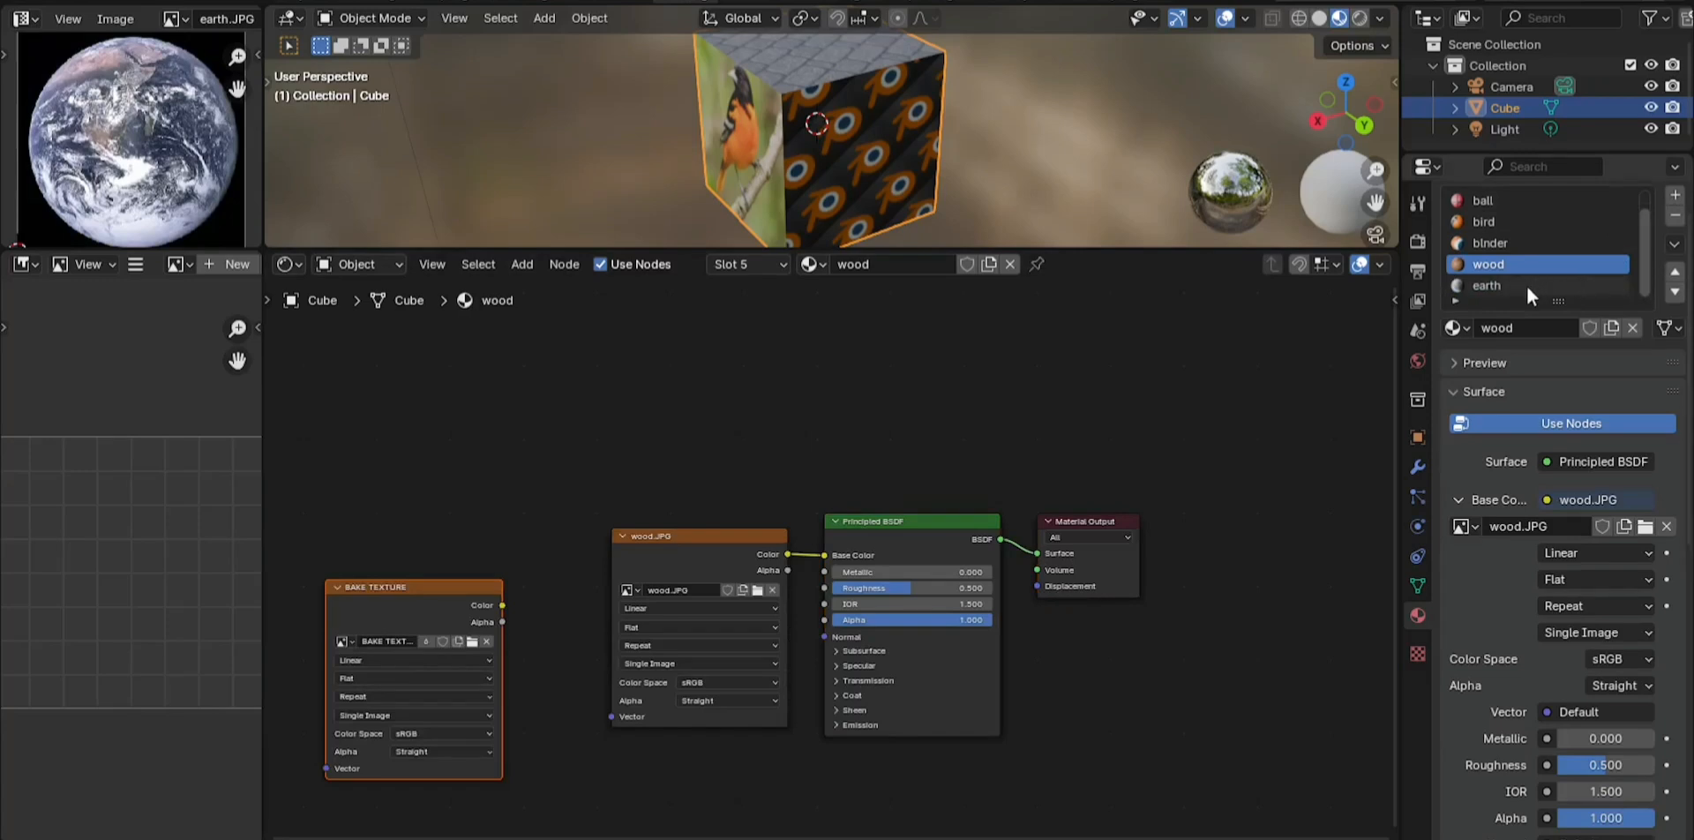
pyautogui.click(1527, 284)
pyautogui.hotkey('ctrl', 'v')
pyautogui.moveTo(510, 357); pyautogui.dragTo(452, 566)
# Go through the rock, ball and bird materials, keeping the unconnected BAKE TEXTURE node selected and placed beside the other nodes
pyautogui.scroll(1, 1553, 256)
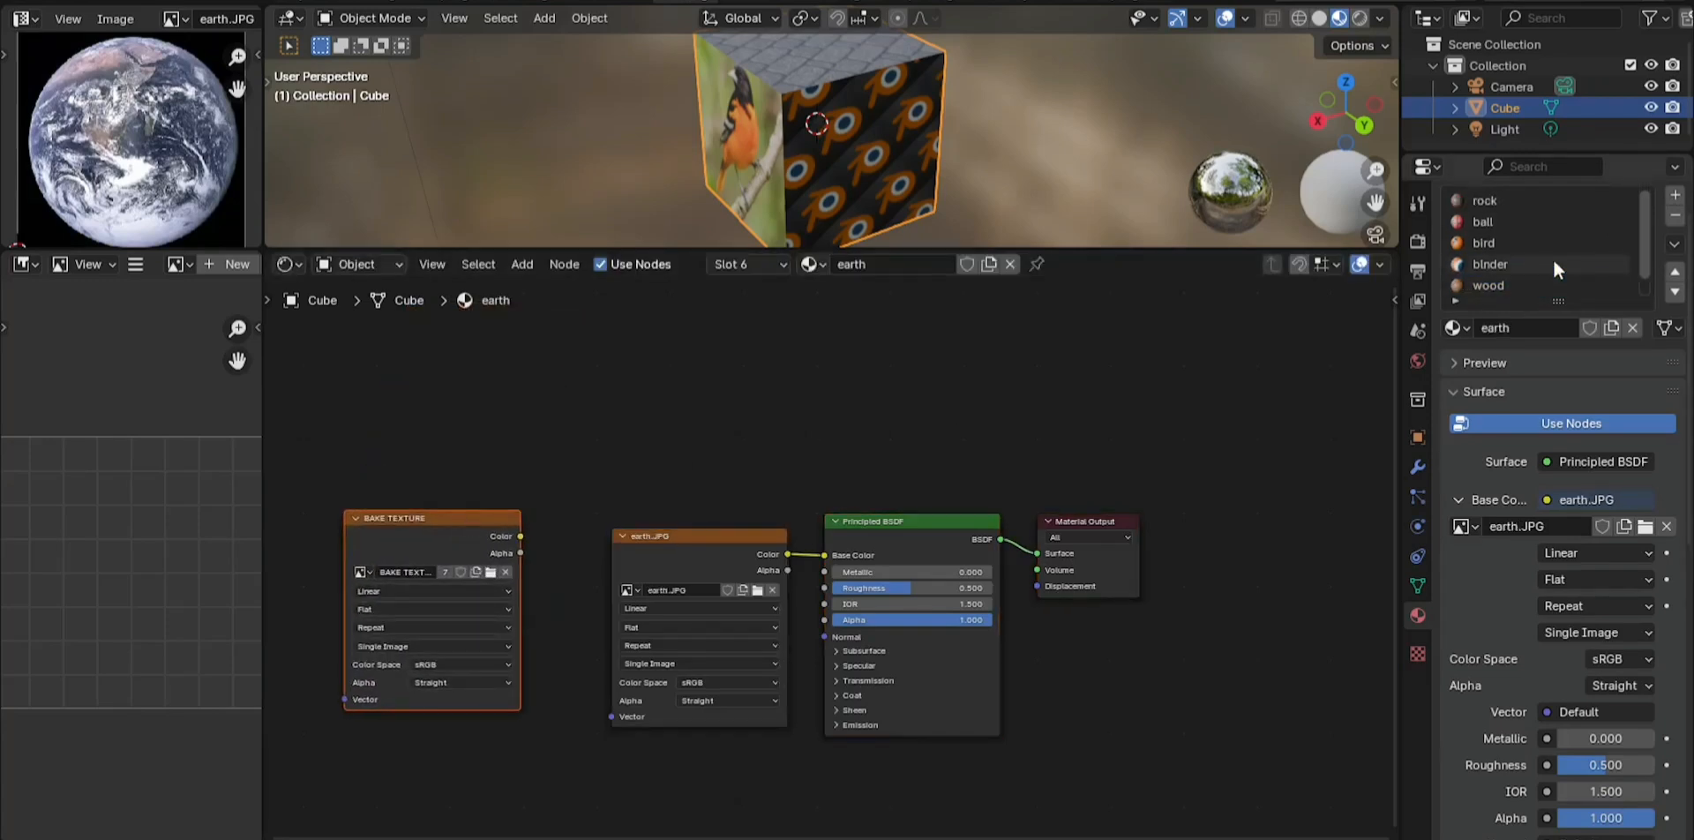
pyautogui.click(1549, 201)
pyautogui.press('Home')
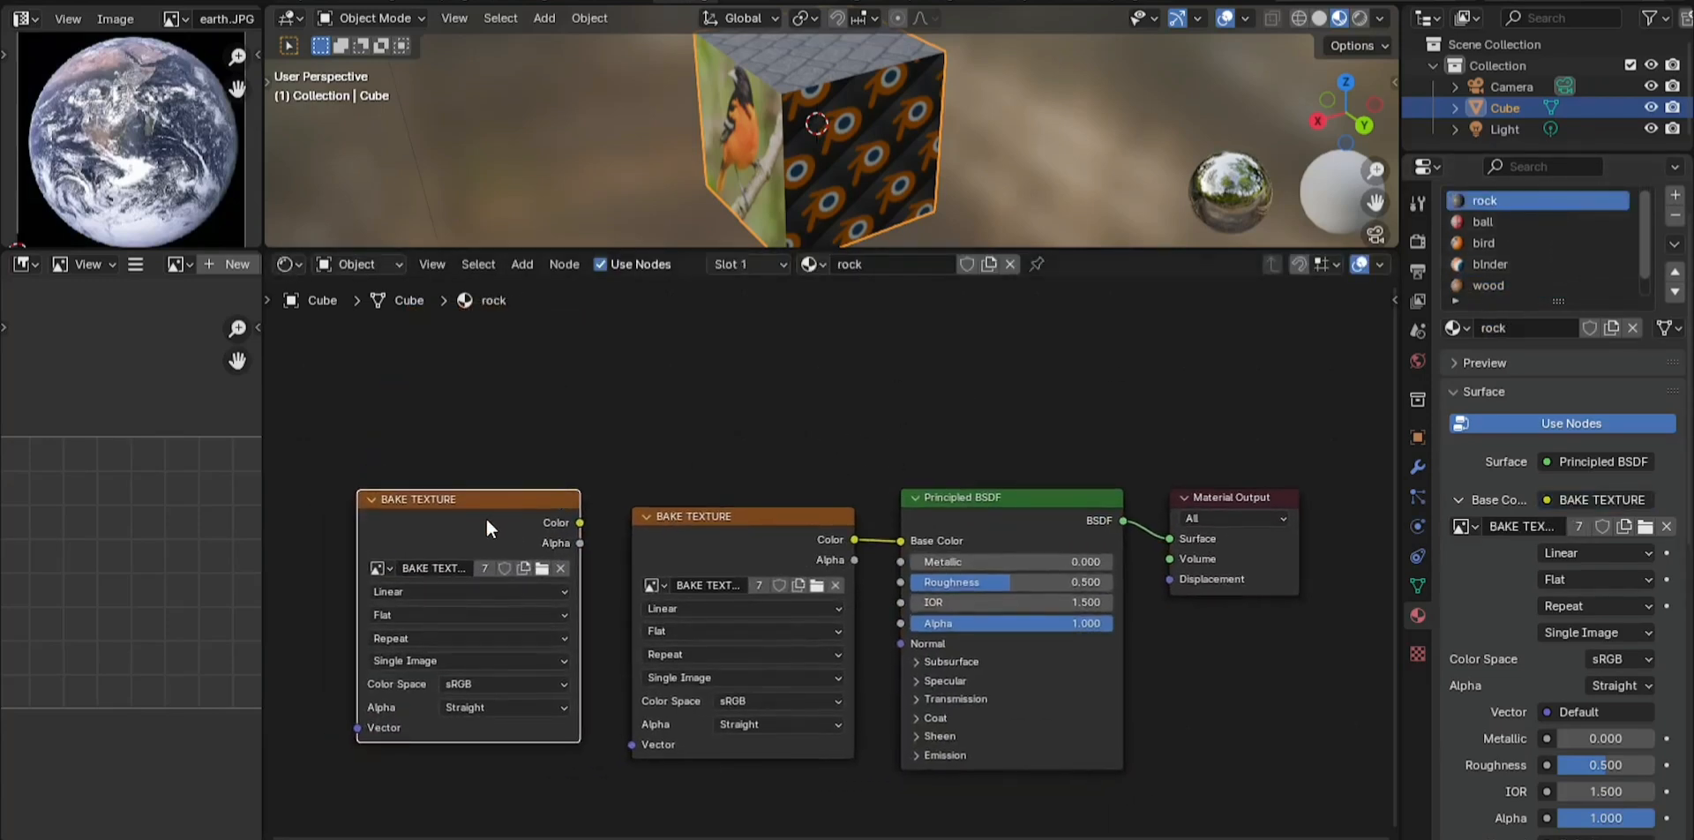
pyautogui.click(1496, 224)
pyautogui.moveTo(418, 499); pyautogui.dragTo(481, 484)
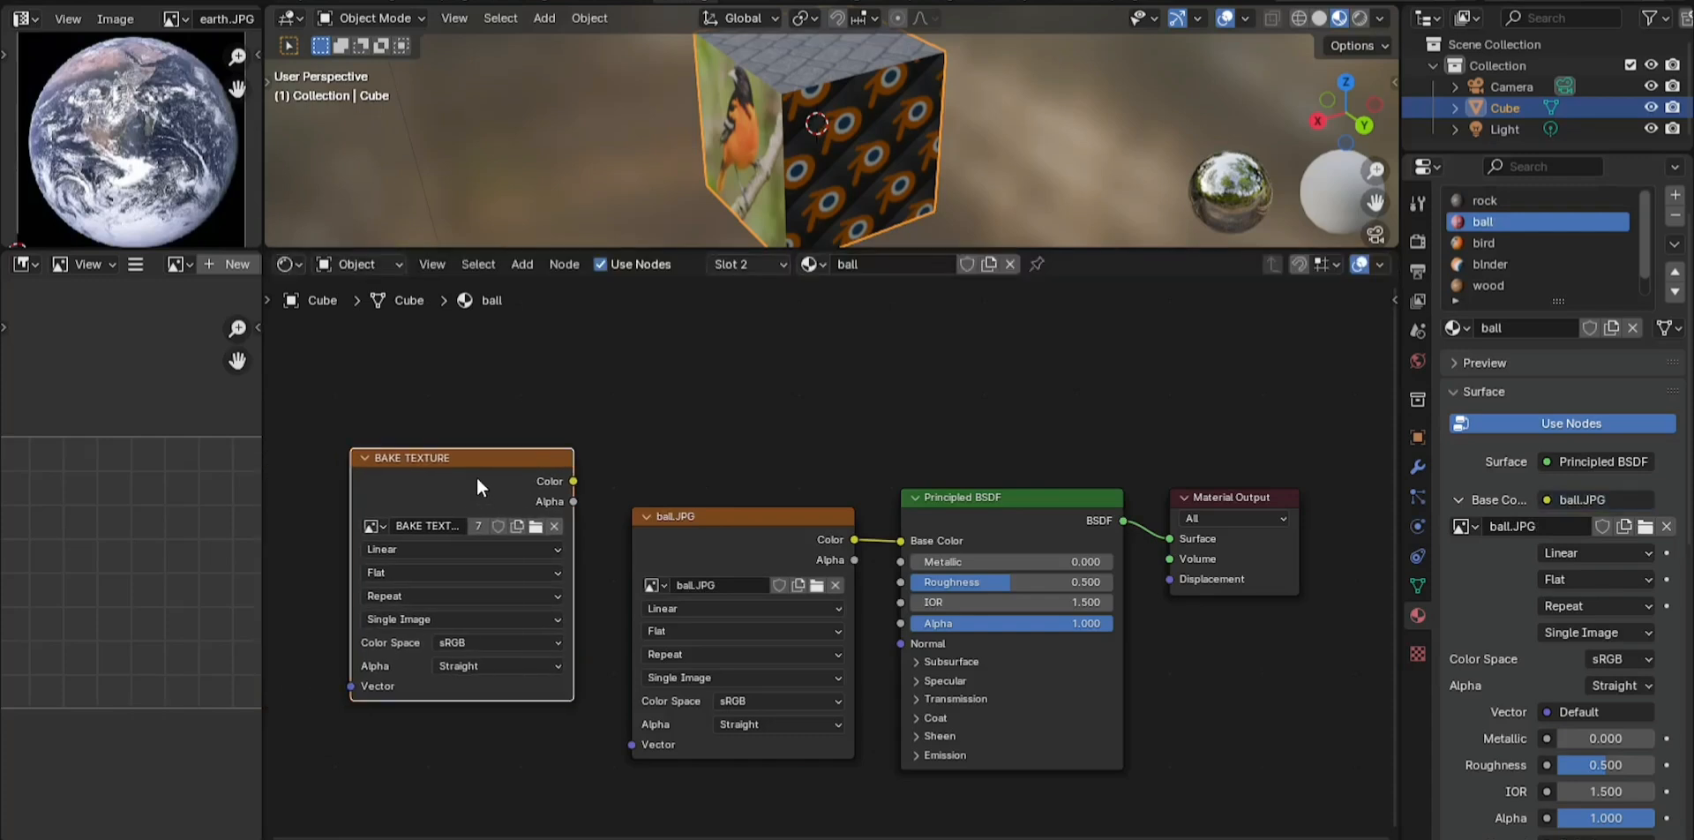
pyautogui.click(1500, 243)
pyautogui.moveTo(347, 434); pyautogui.dragTo(459, 499)
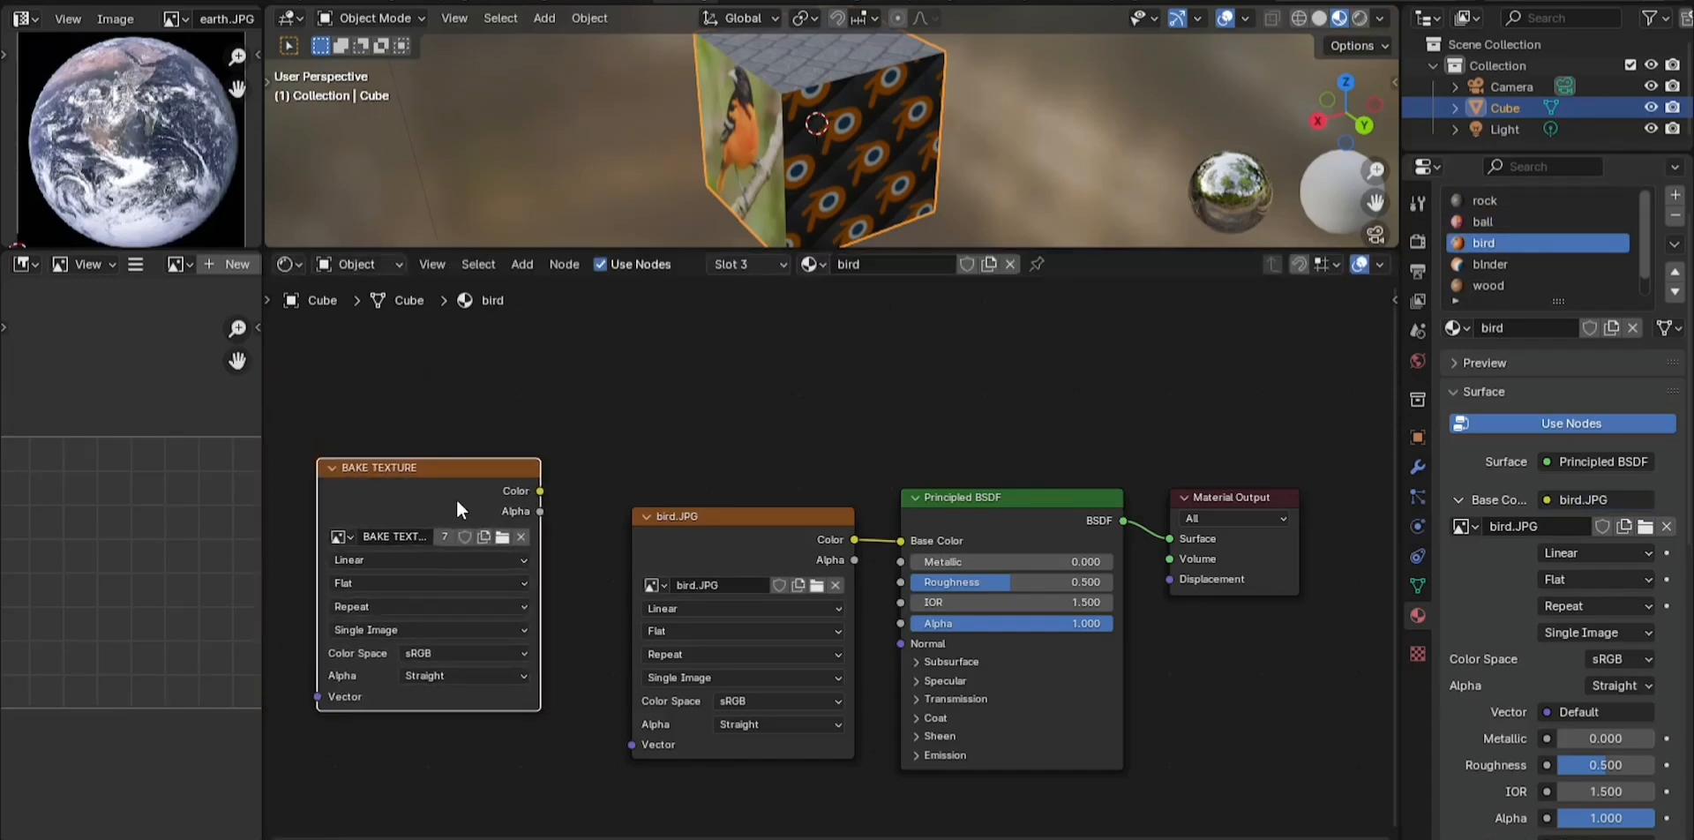
# Go through the blnder, wood and earth materials, keeping the unconnected BAKE TEXTURE node selected in each
pyautogui.click(1491, 264)
pyautogui.moveTo(434, 407); pyautogui.dragTo(454, 442)
pyautogui.click(1505, 286)
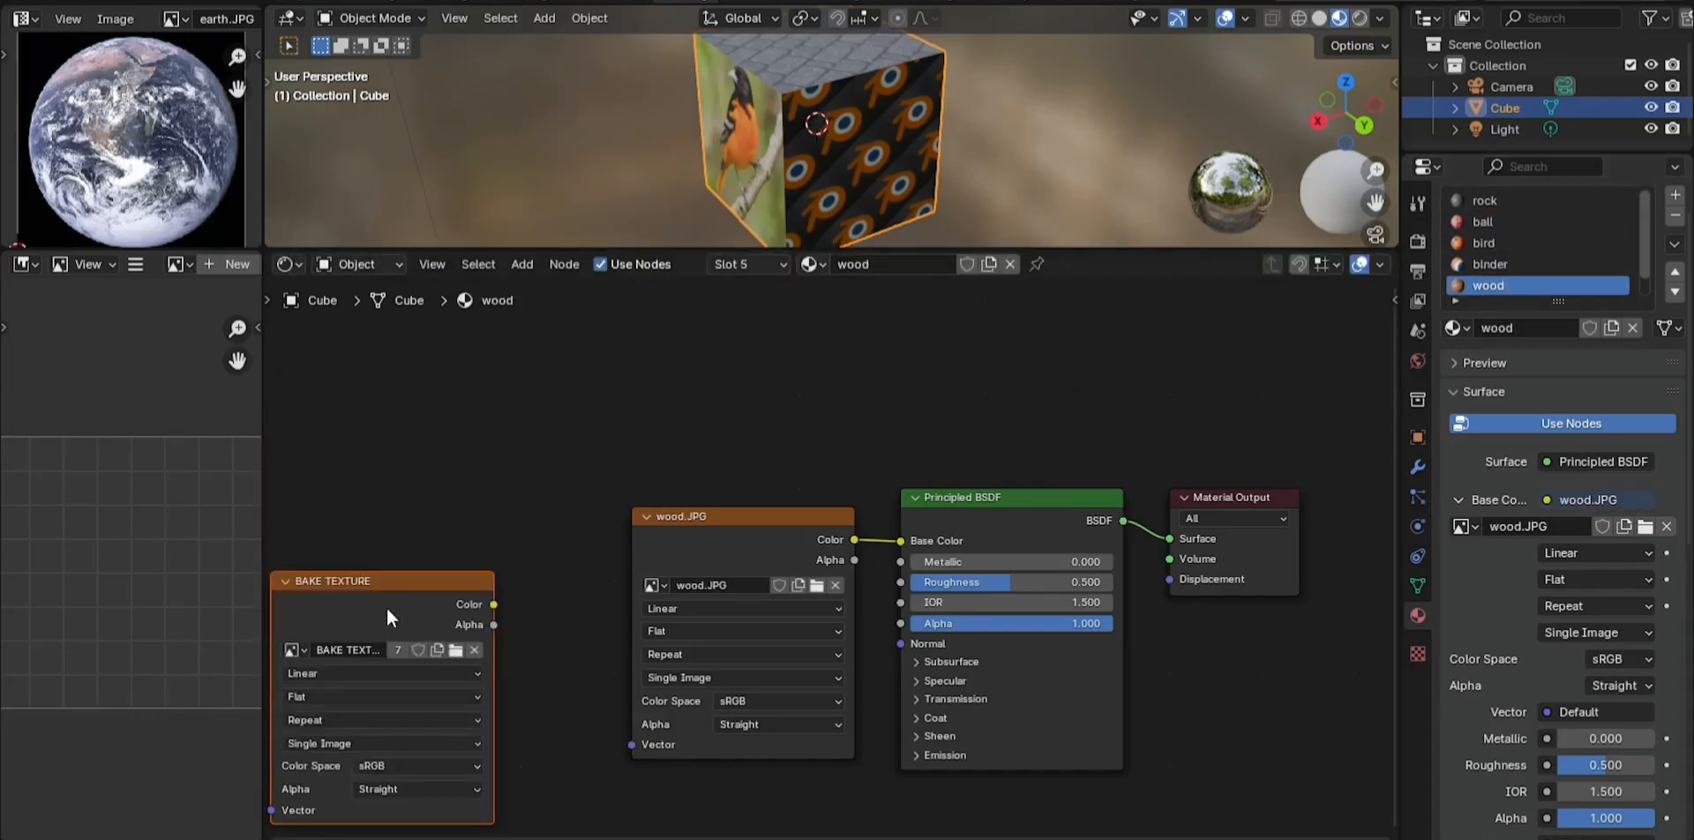
pyautogui.scroll(-1, 1535, 260)
pyautogui.click(1510, 286)
pyautogui.click(438, 510)
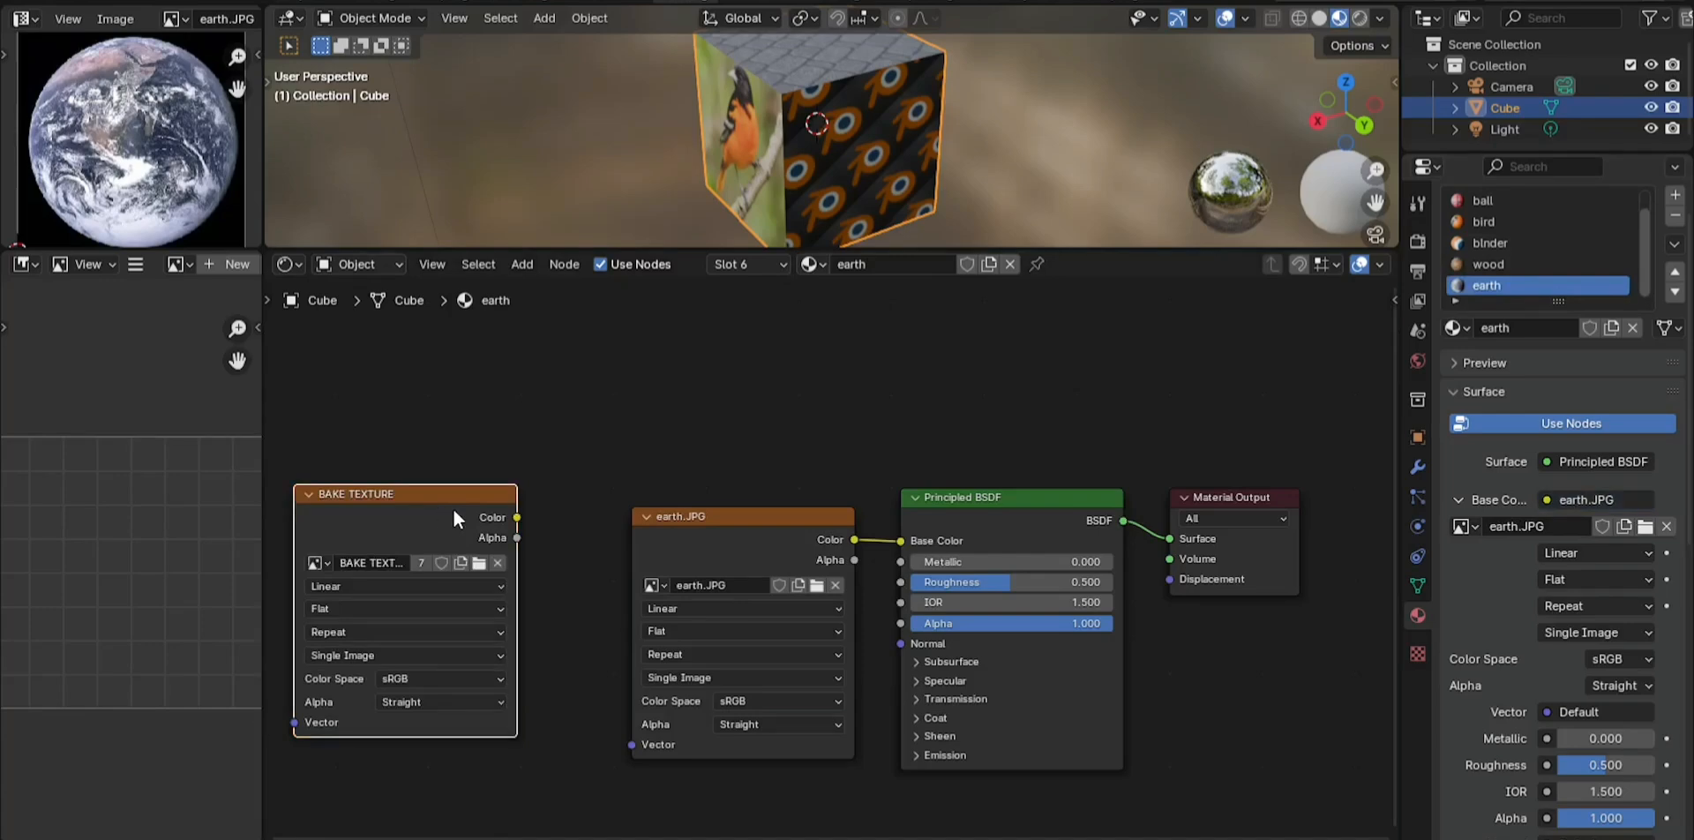
# Enlarge the UV editor, select all the cube's faces and shift their whole UVMap layout across the image
pyautogui.scroll(-1, 849, 350)
pyautogui.moveTo(1055, 251); pyautogui.dragTo(1057, 363)
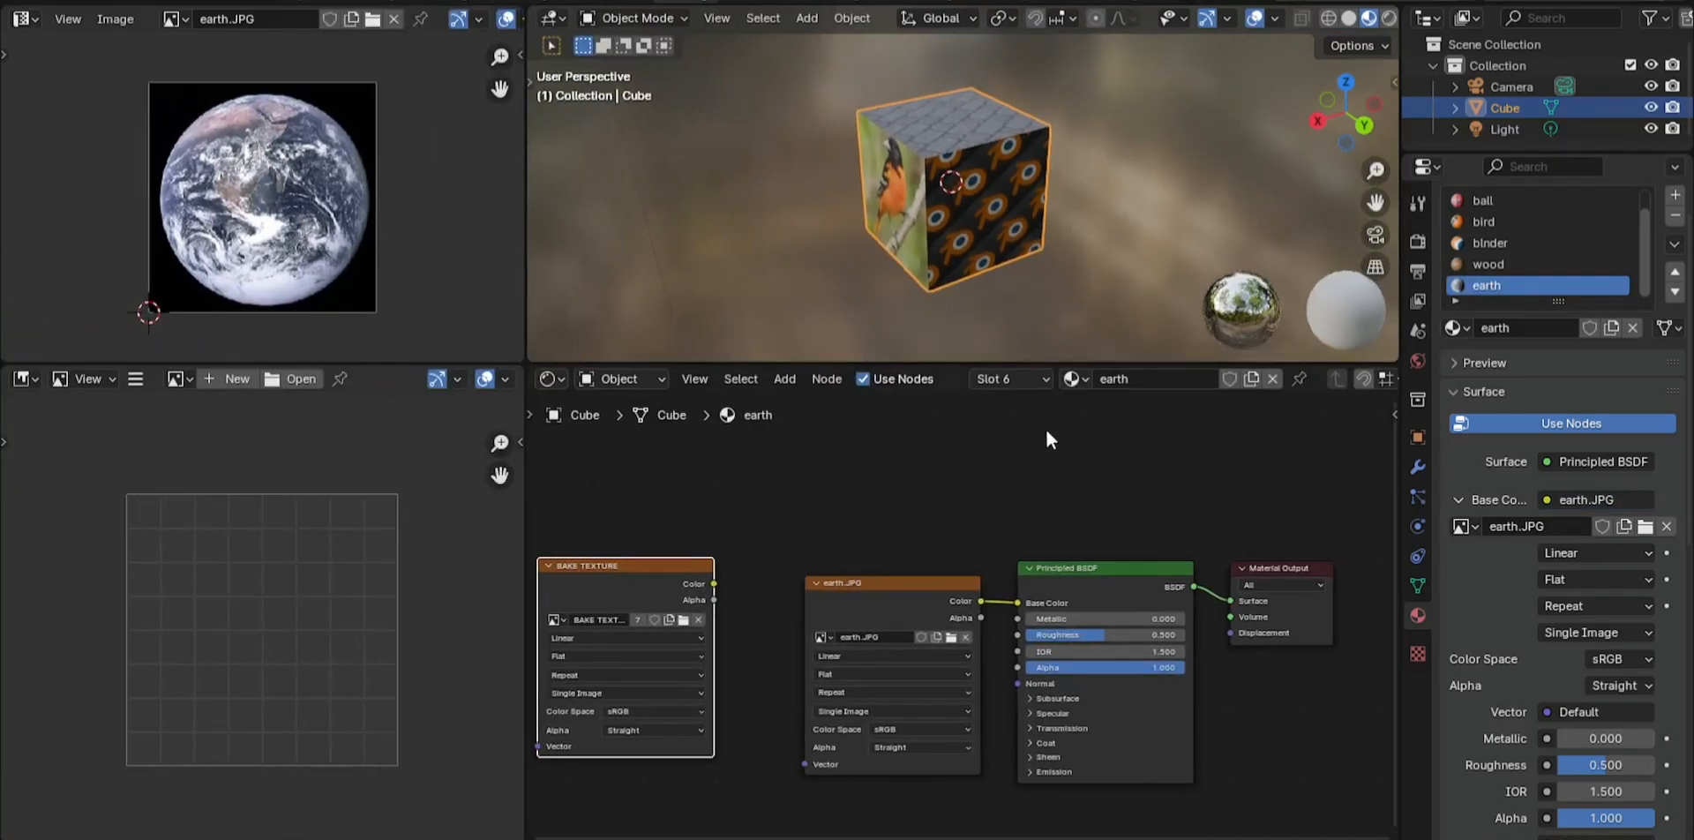
pyautogui.press('Tab')
pyautogui.press('a')
pyautogui.scroll(-4, 367, 256)
pyautogui.press('g')
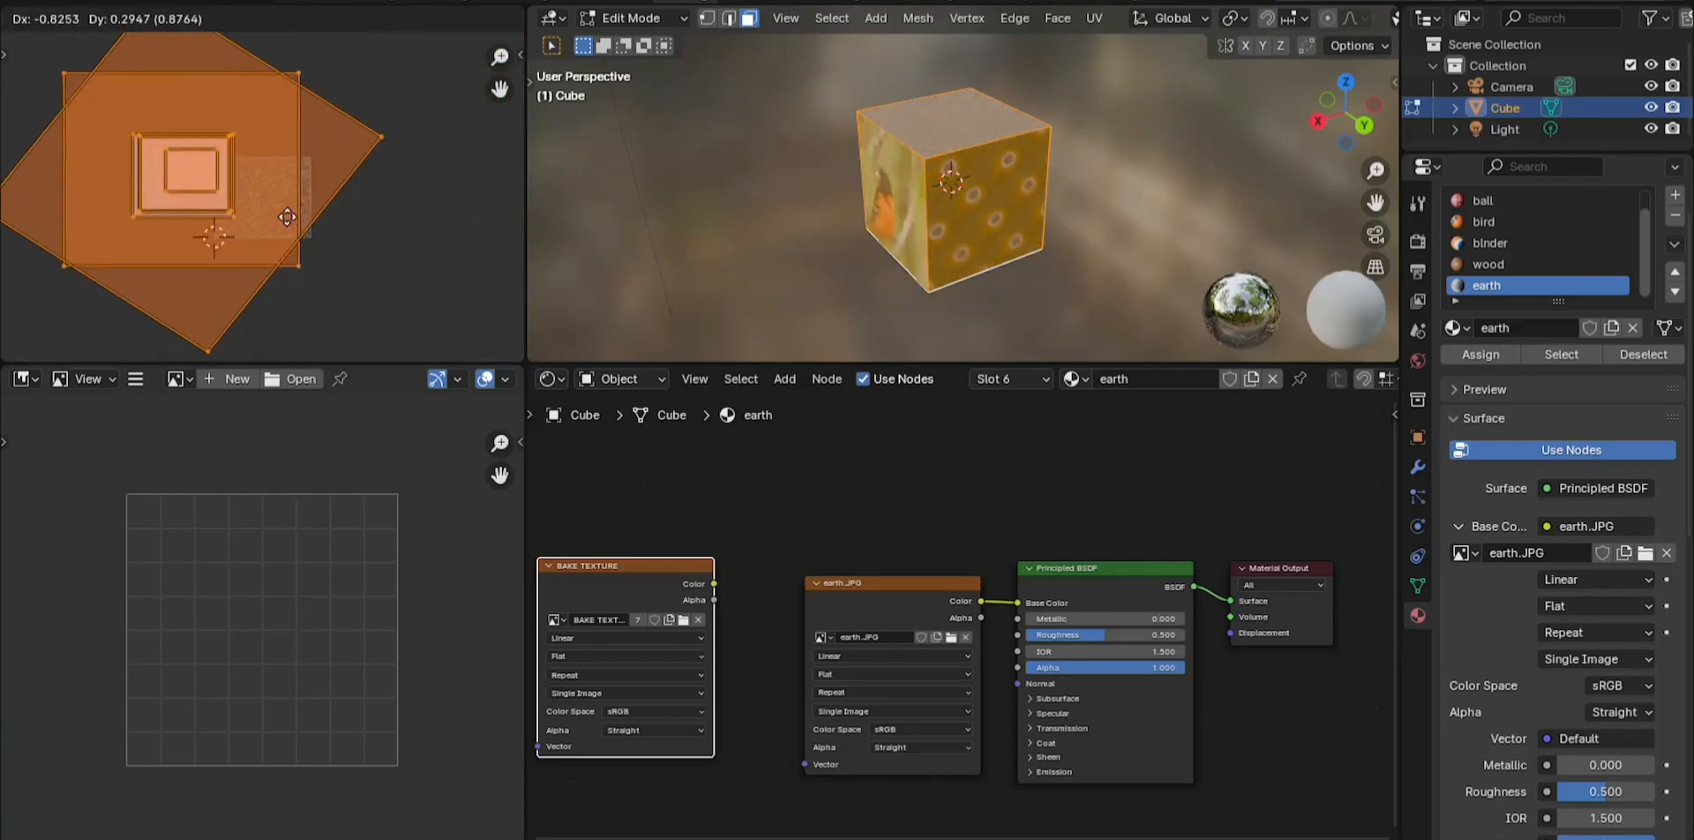
pyautogui.click(378, 237)
pyautogui.scroll(5, 971, 211)
pyautogui.scroll(-2, 367, 204)
pyautogui.moveTo(971, 211)
pyautogui.mouseDown(button='middle')
pyautogui.moveTo(958, 190)
pyautogui.moveTo(971, 197)
pyautogui.mouseUp(button='middle')
pyautogui.press('g')
pyautogui.click(352, 131)
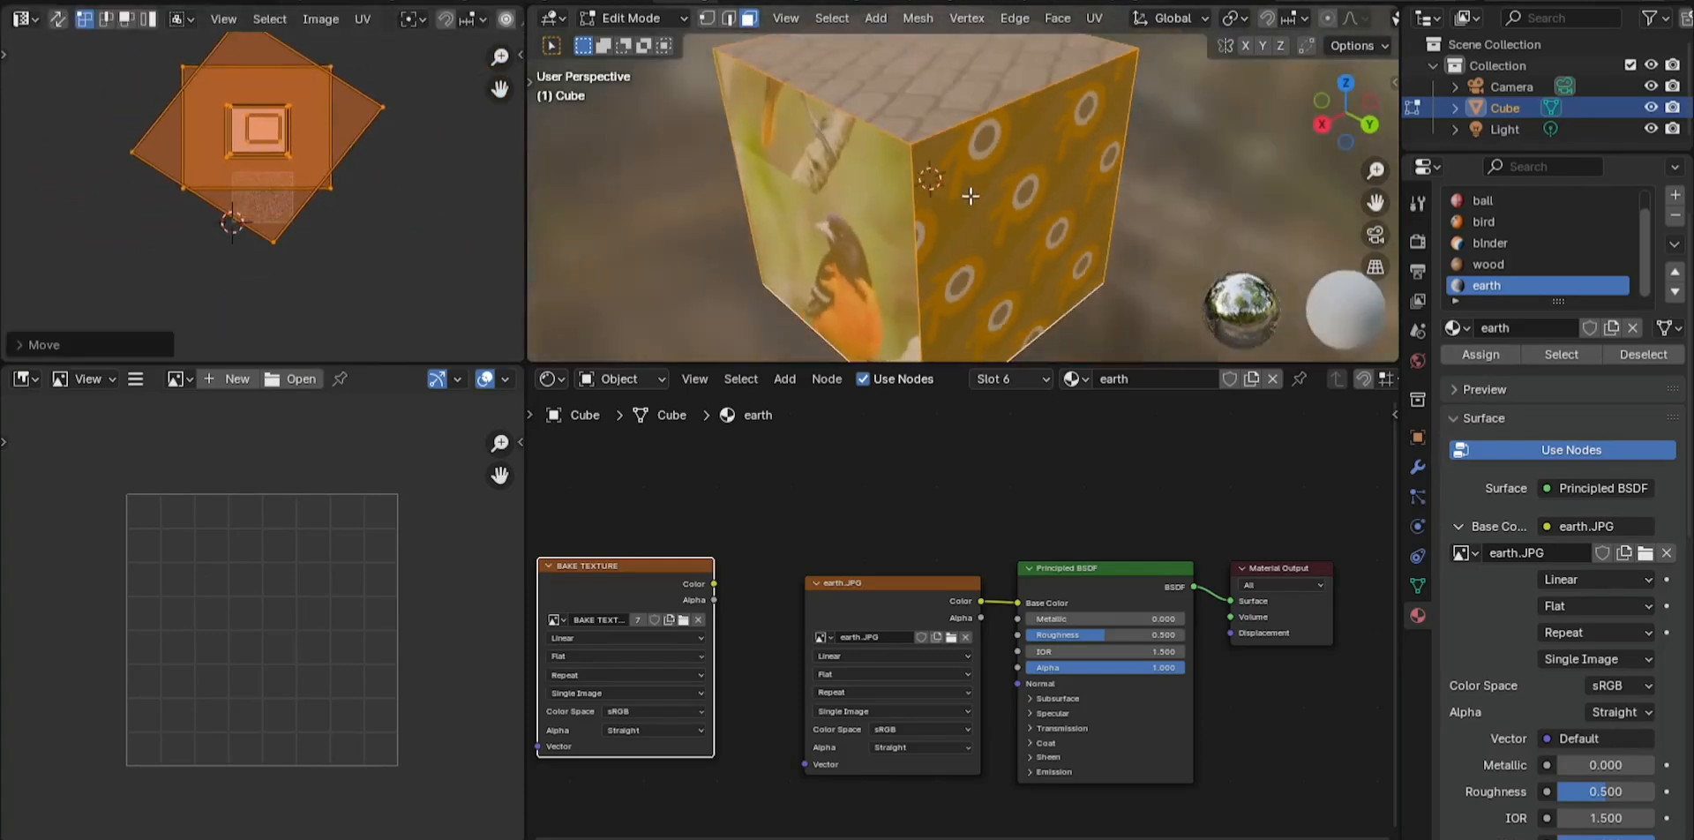
pyautogui.press('g')
pyautogui.click(385, 218)
# Make BAKE TEXTURE the active UV map and move its entire layout off the image into the empty space beside it
pyautogui.click(1419, 585)
pyautogui.click(1531, 619)
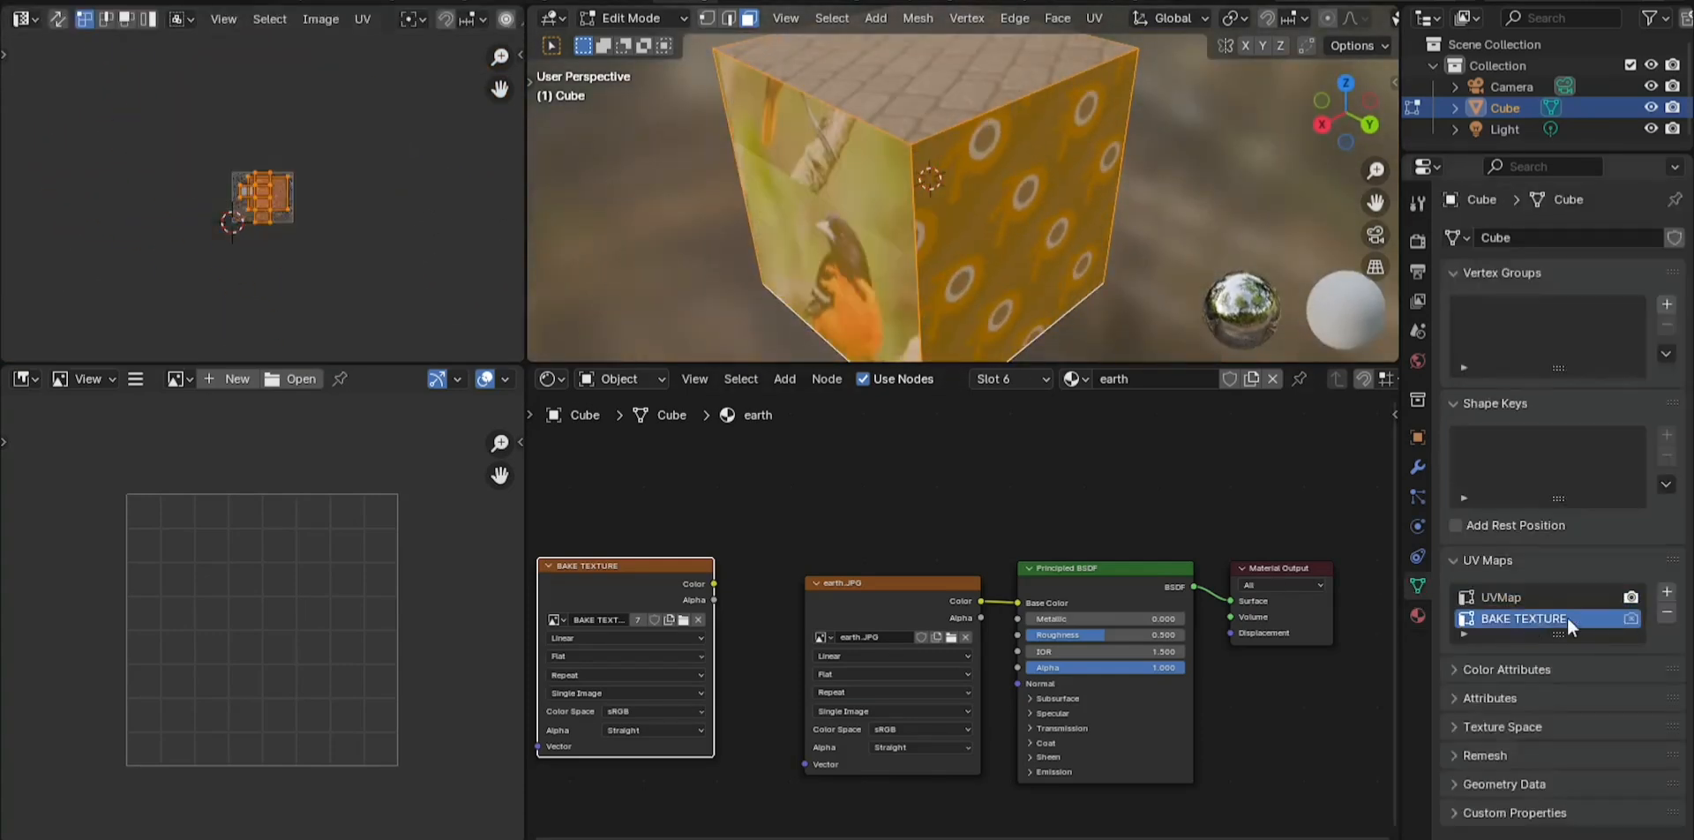
pyautogui.click(1632, 619)
pyautogui.scroll(6, 283, 227)
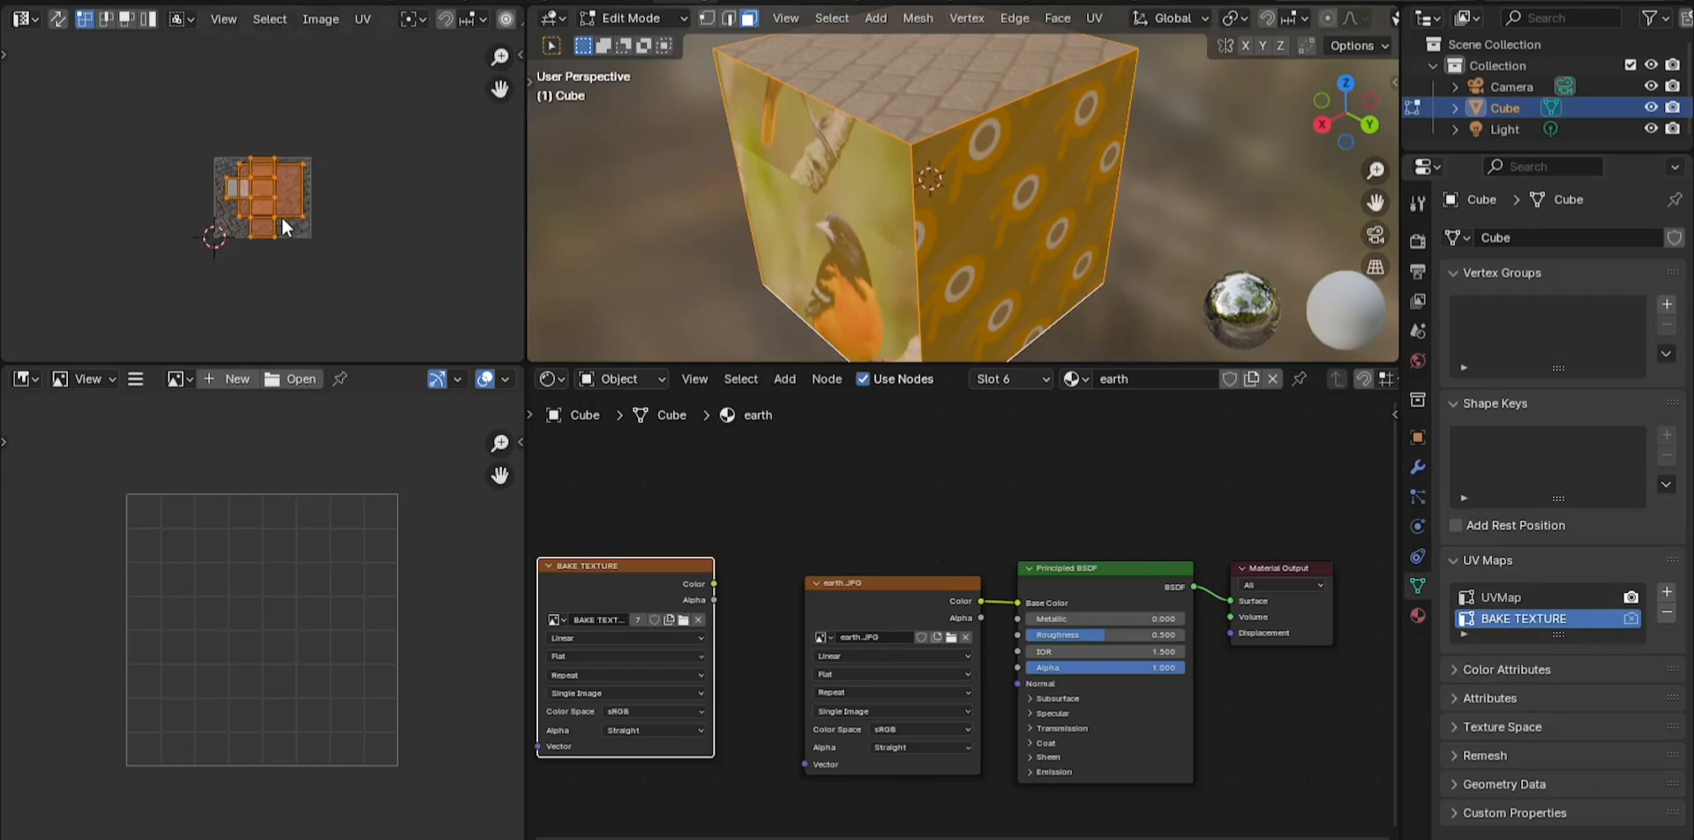
pyautogui.press('g')
pyautogui.rightClick(292, 192)
pyautogui.scroll(-1, 389, 264)
pyautogui.press('g')
pyautogui.click(160, 230)
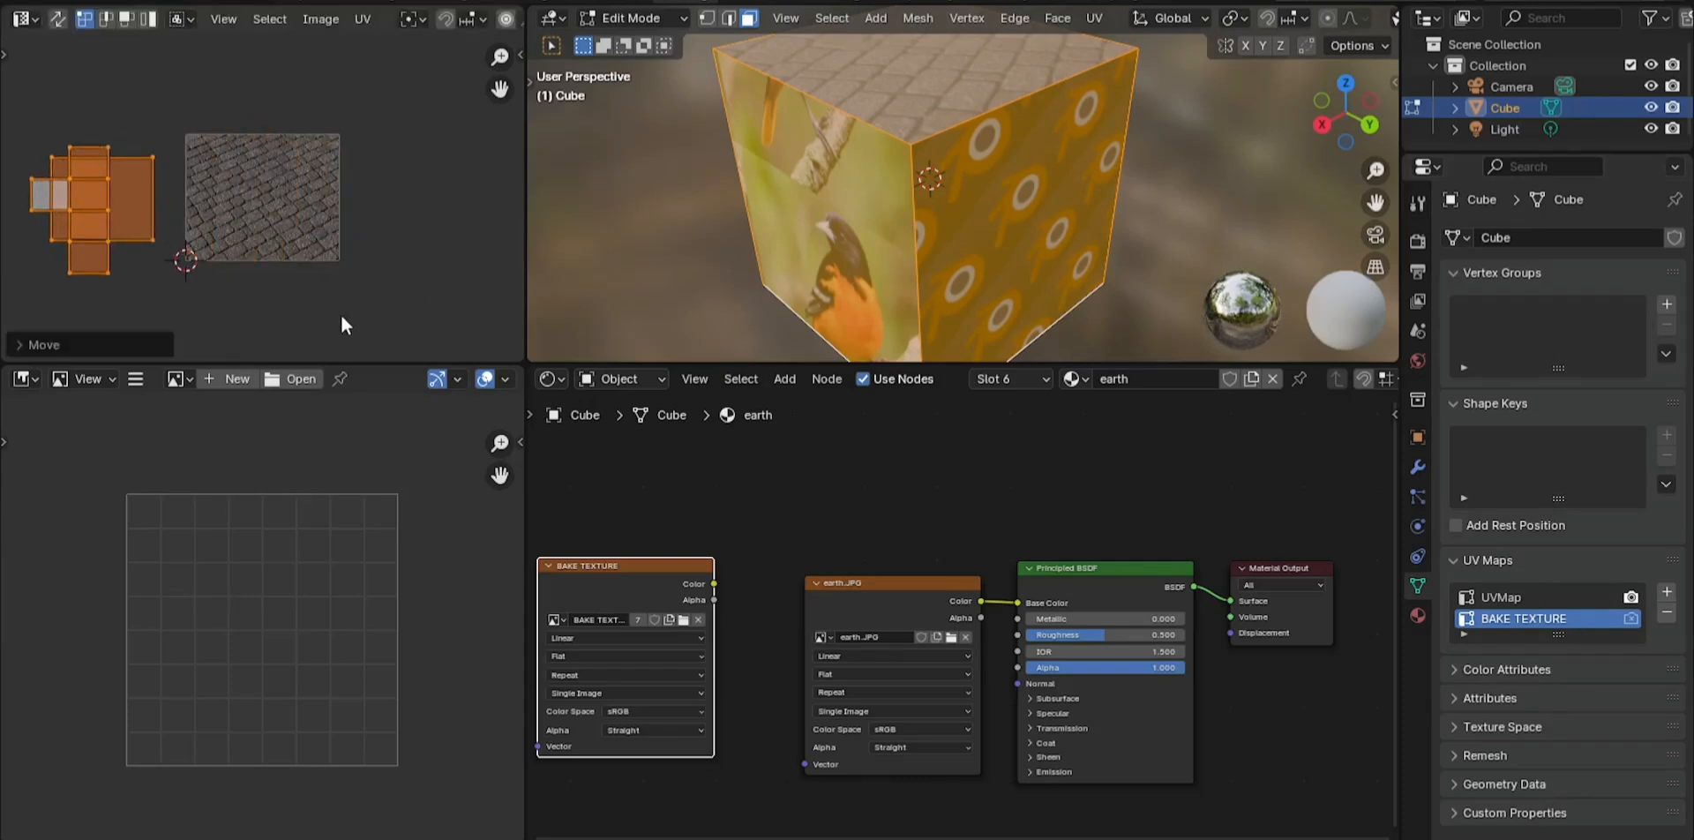
# Turn on UV sync selection, then scale the rock face's UV island down and place it in the image's upper-left area
pyautogui.moveTo(368, 362); pyautogui.dragTo(374, 504)
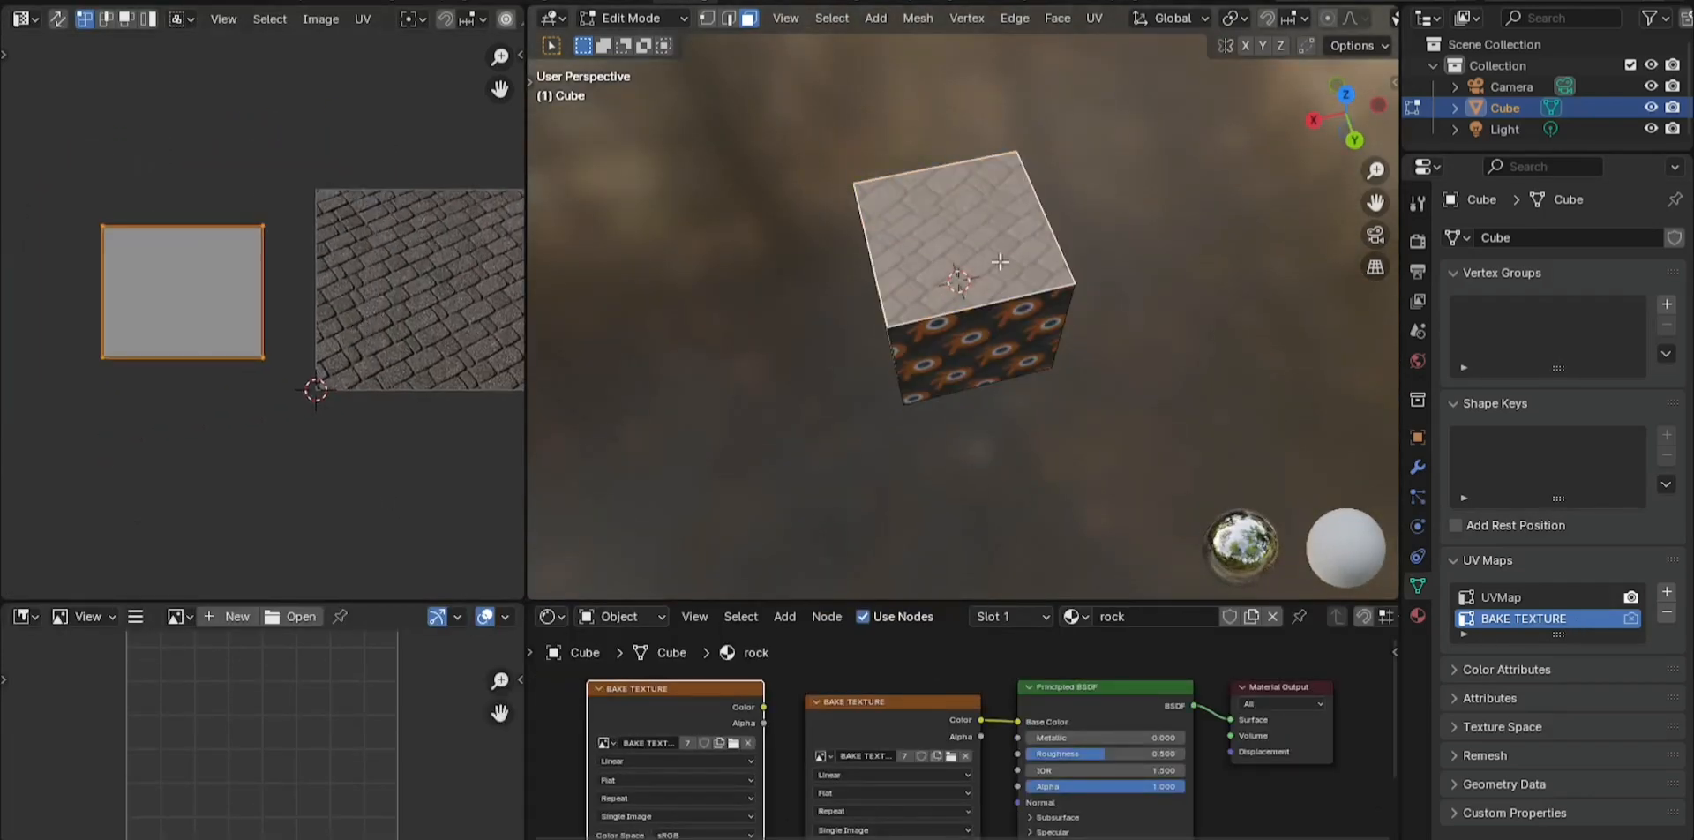
pyautogui.click(57, 19)
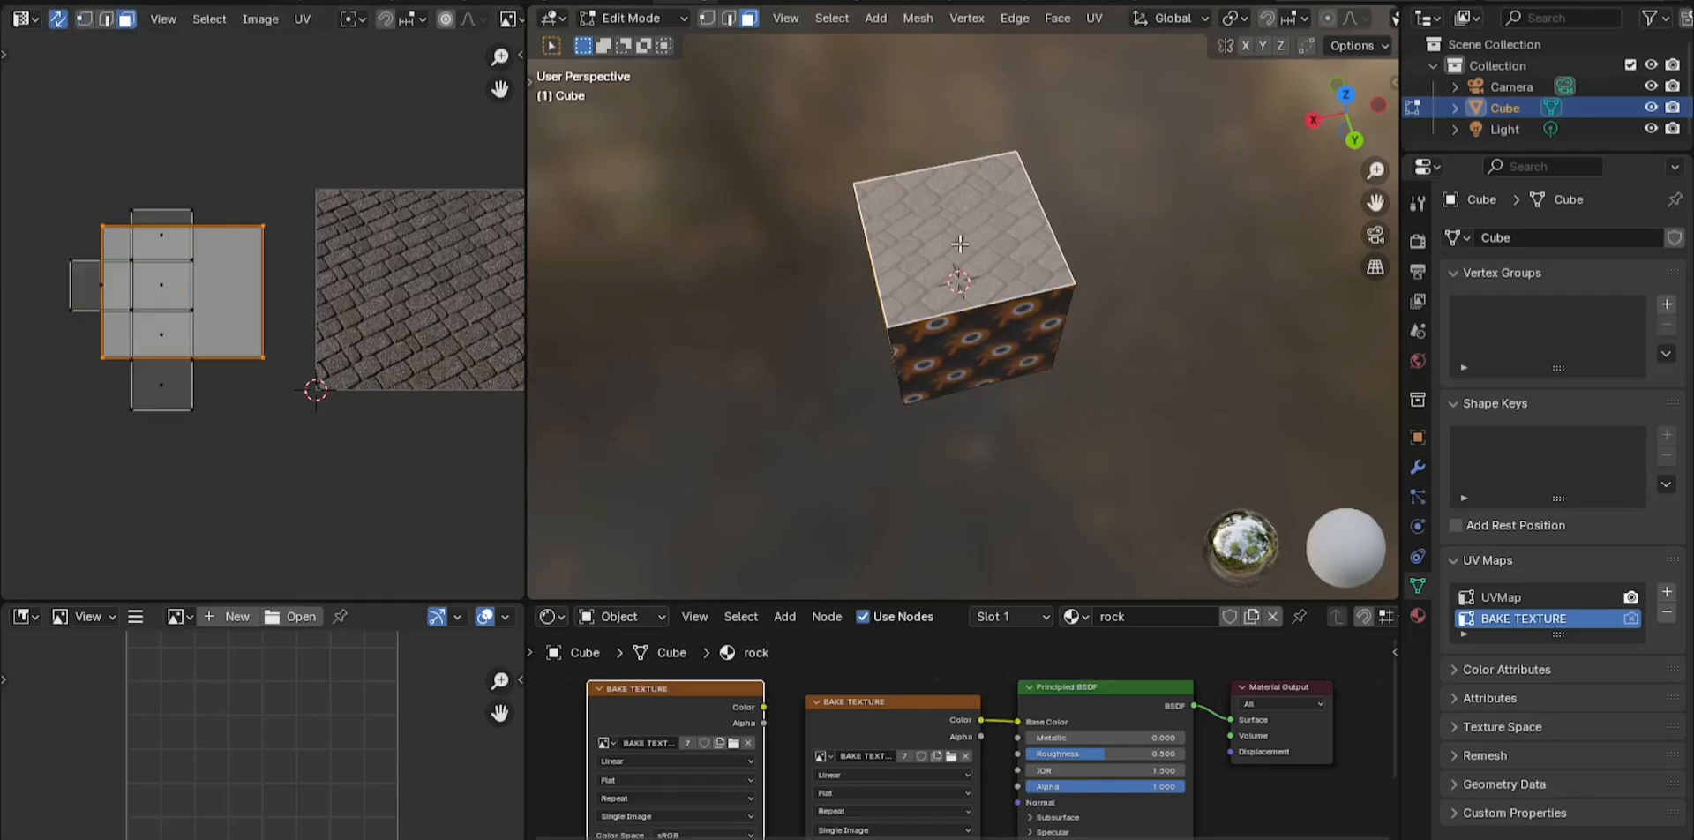
pyautogui.click(170, 330)
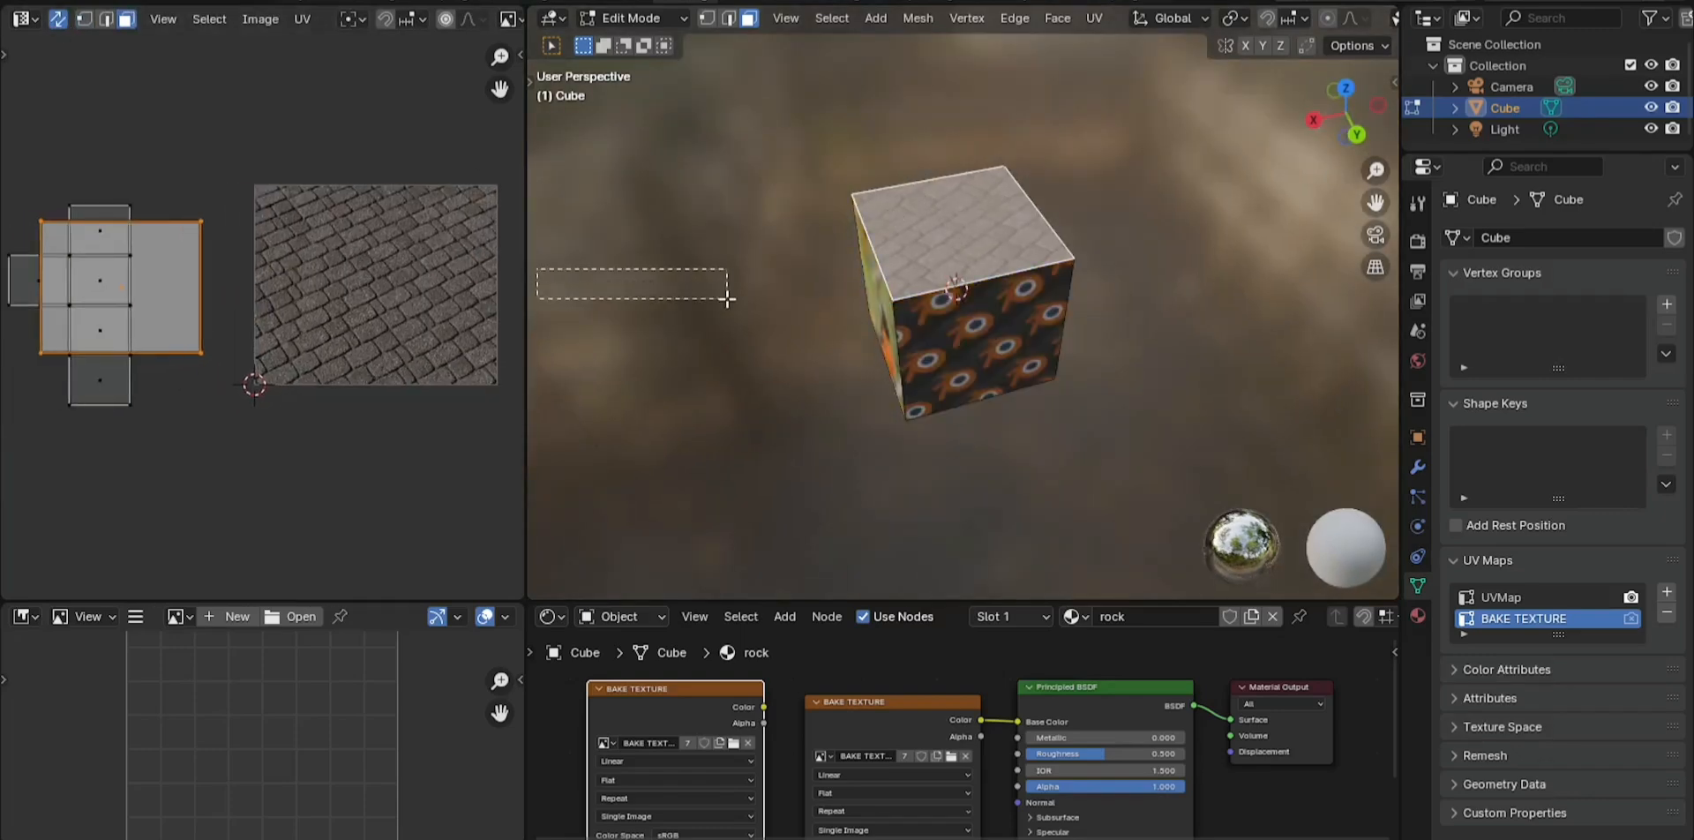
pyautogui.moveTo(526, 254); pyautogui.dragTo(638, 254)
pyautogui.click(229, 291)
pyautogui.scroll(1, 230, 291)
pyautogui.press('g')
pyautogui.click(501, 252)
pyautogui.press('s')
pyautogui.click(515, 272)
pyautogui.press('g')
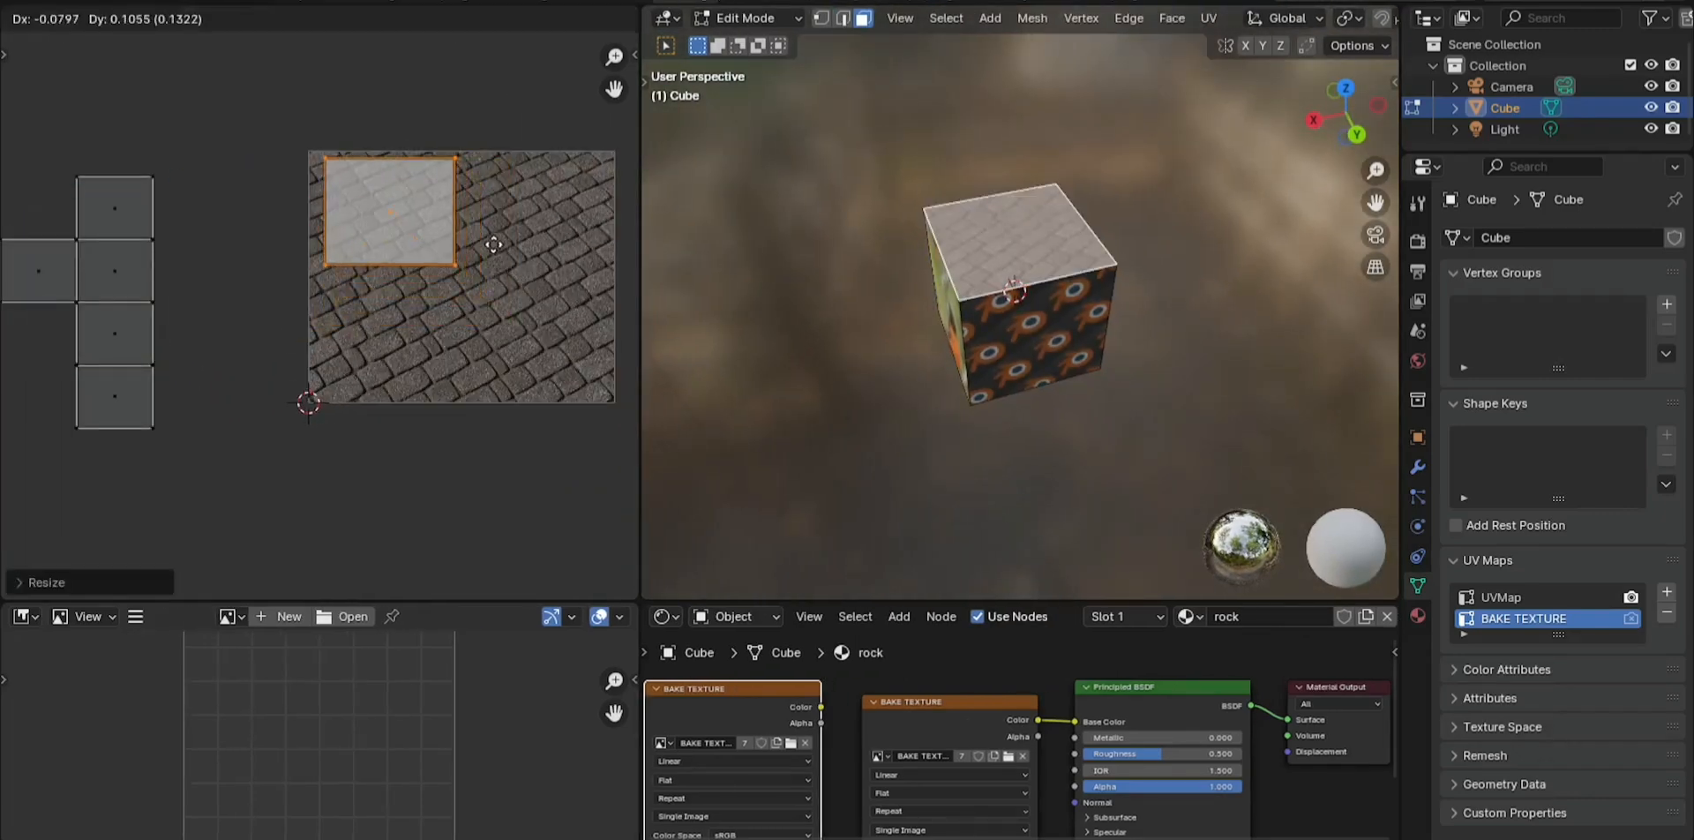
pyautogui.click(487, 245)
# Select the bird face, move its UV island onto the image's upper-right area and enlarge it
pyautogui.click(940, 299)
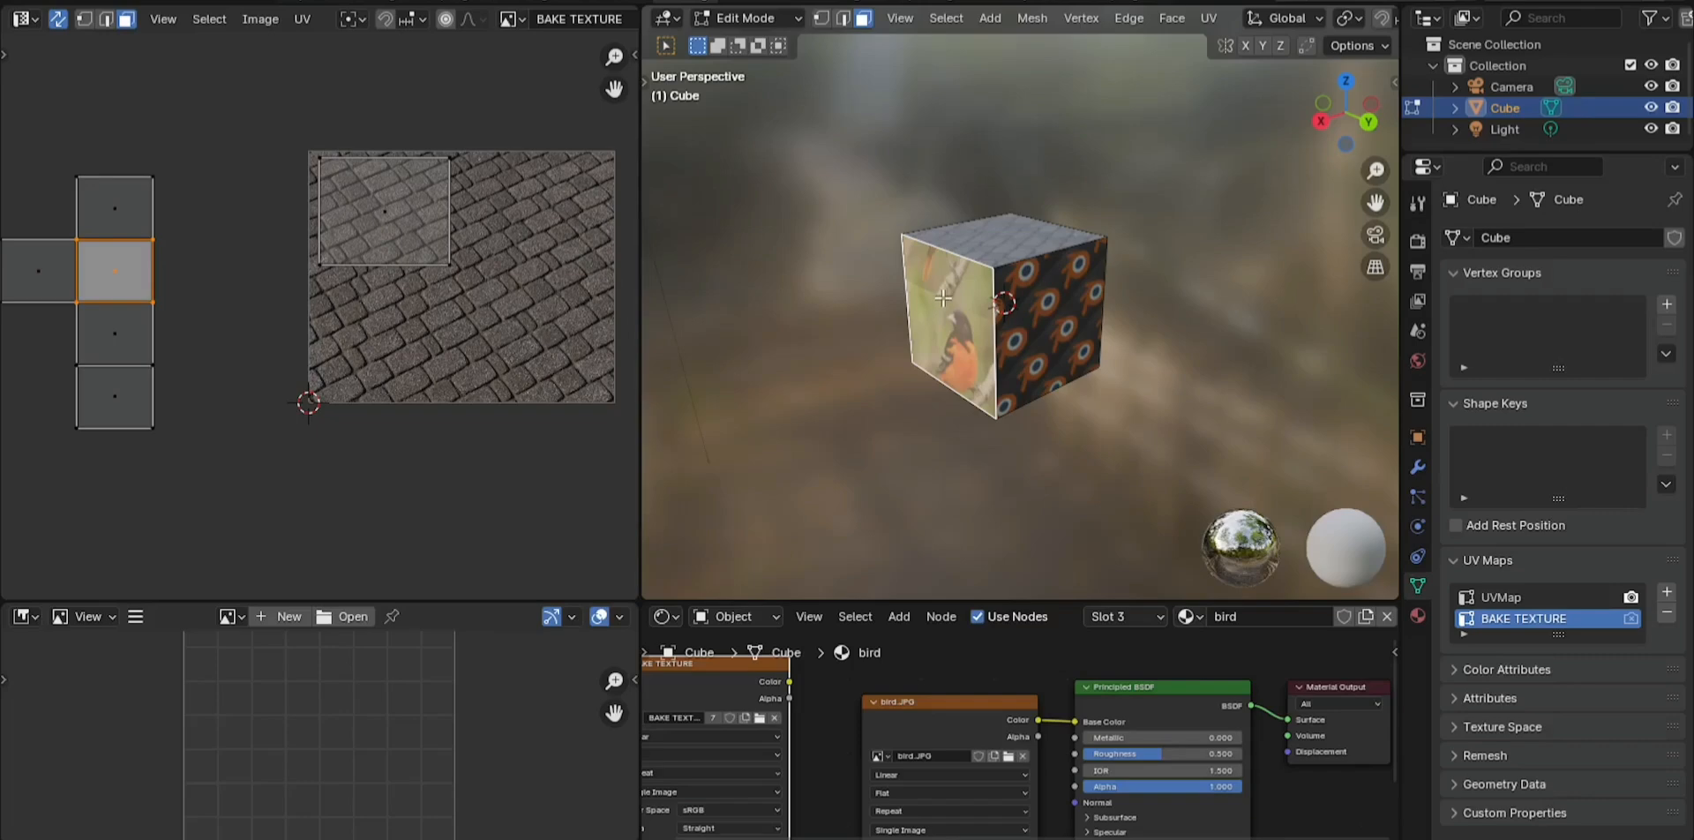
pyautogui.scroll(-2, 221, 485)
pyautogui.press('a')
pyautogui.click(969, 311)
pyautogui.scroll(3, 320, 312)
pyautogui.press('g')
pyautogui.click(103, 326)
pyautogui.moveTo(594, 354); pyautogui.dragTo(415, 295, button='middle')
pyautogui.press('s')
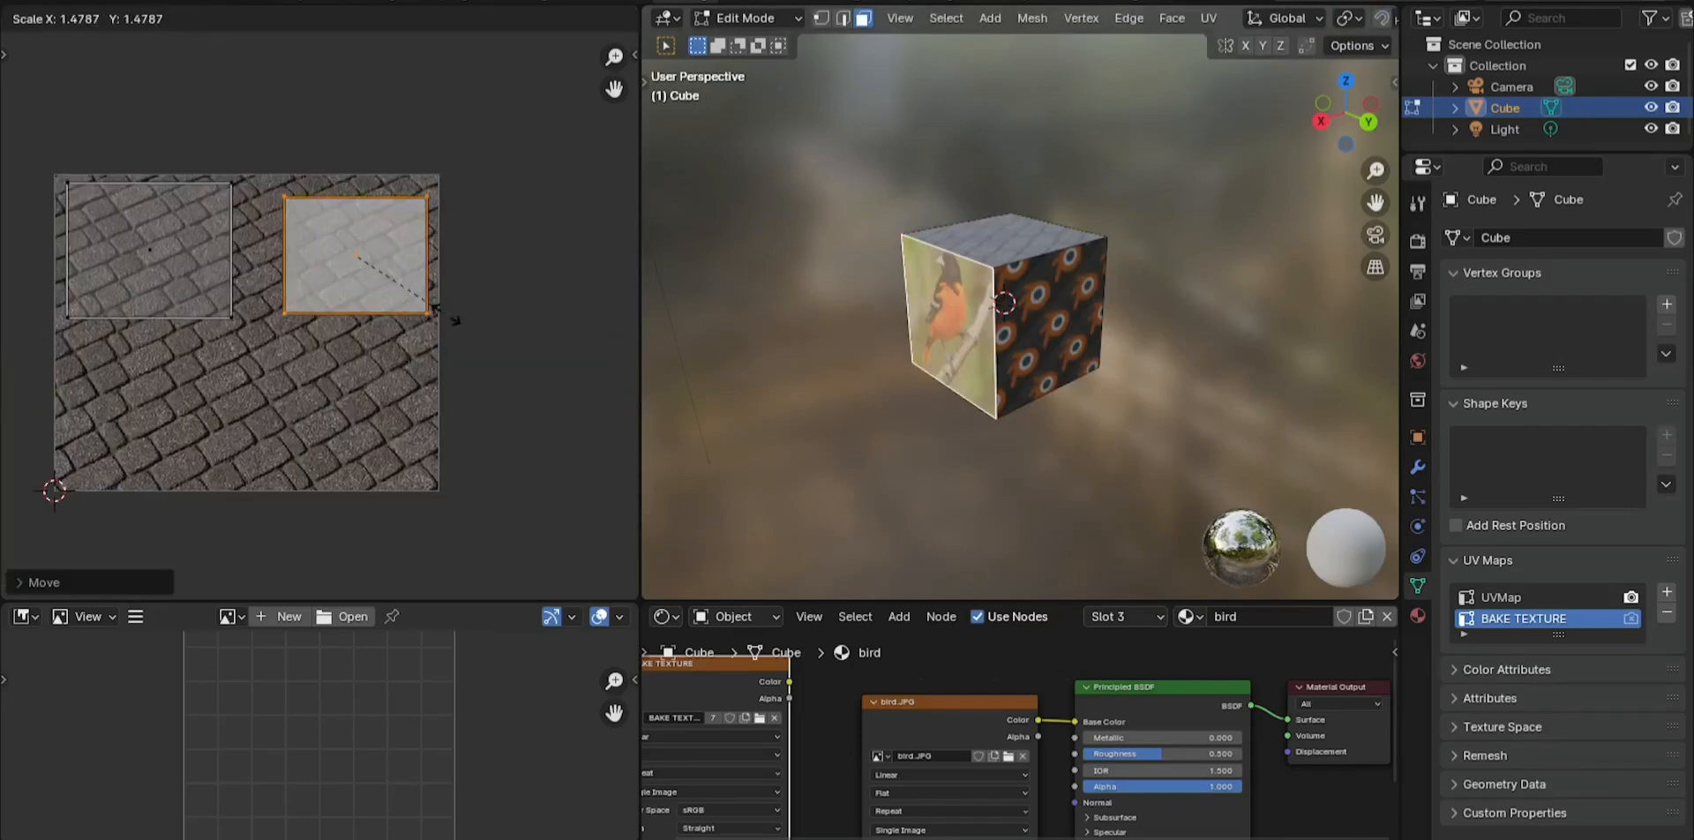
pyautogui.click(459, 342)
# Refine the size and position of the bird island so it sits next to the rock island
pyautogui.moveTo(47, 367); pyautogui.dragTo(480, 164)
pyautogui.press('s')
pyautogui.click(428, 180)
pyautogui.press('g')
pyautogui.click(372, 163)
pyautogui.click(309, 230)
pyautogui.scroll(-3, 493, 289)
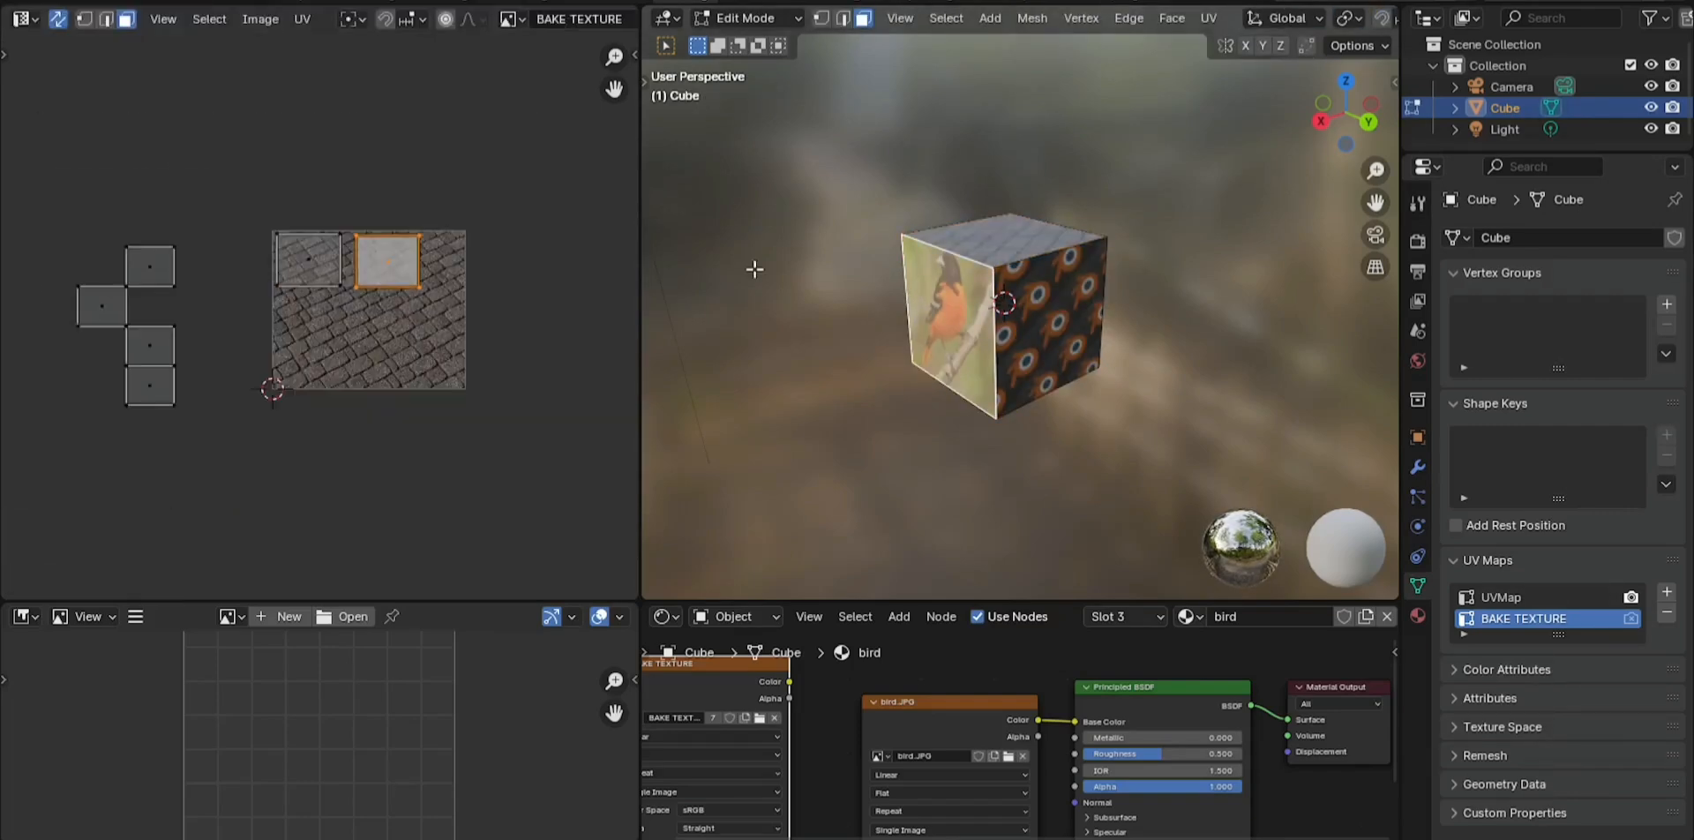
# Select the Blender-logo face and place its scaled UV island on the image directly below the rock island
pyautogui.click(1046, 329)
pyautogui.scroll(3, 150, 345)
pyautogui.press('g')
pyautogui.press('s')
pyautogui.click(381, 358)
pyautogui.scroll(-2, 381, 357)
# Move the ball face's UV island onto the image, below the bird island and beside the Blender-logo island
pyautogui.click(106, 254)
pyautogui.press('g')
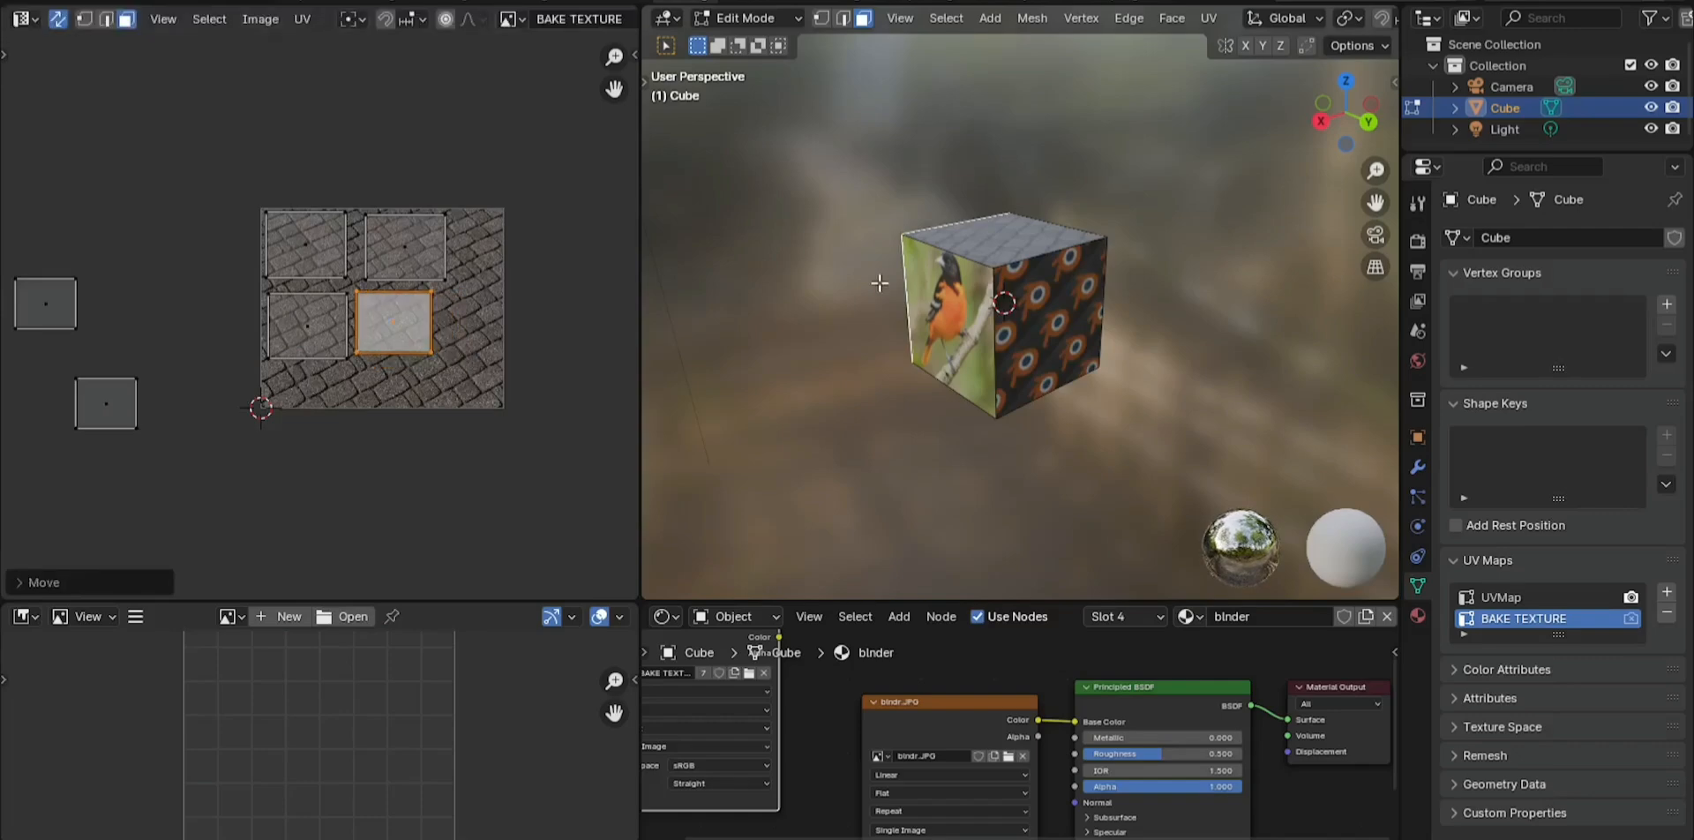
pyautogui.click(48, 2)
pyautogui.click(82, 169)
pyautogui.scroll(3, 1035, 153)
# Fit the wood face's UV island upright along the image's right edge and the earth face's island along the bottom
pyautogui.moveTo(1035, 154); pyautogui.dragTo(1112, 159, button='middle')
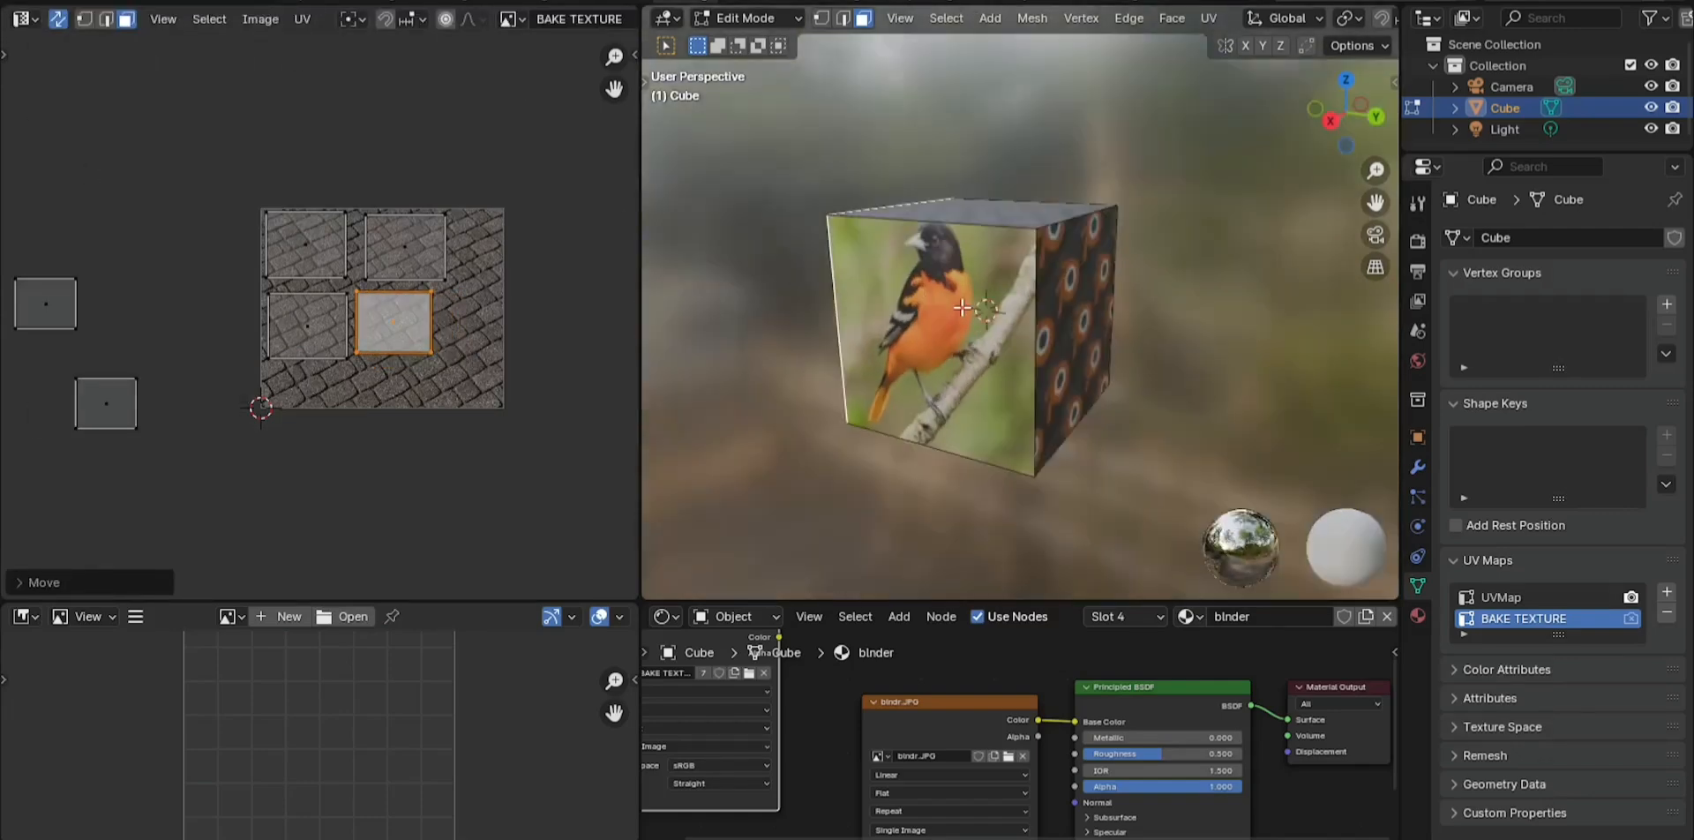
pyautogui.click(1024, 340)
pyautogui.moveTo(1103, 335); pyautogui.dragTo(962, 353, button='middle')
pyautogui.click(1120, 353)
pyautogui.press('g')
pyautogui.press('s')
pyautogui.press('g')
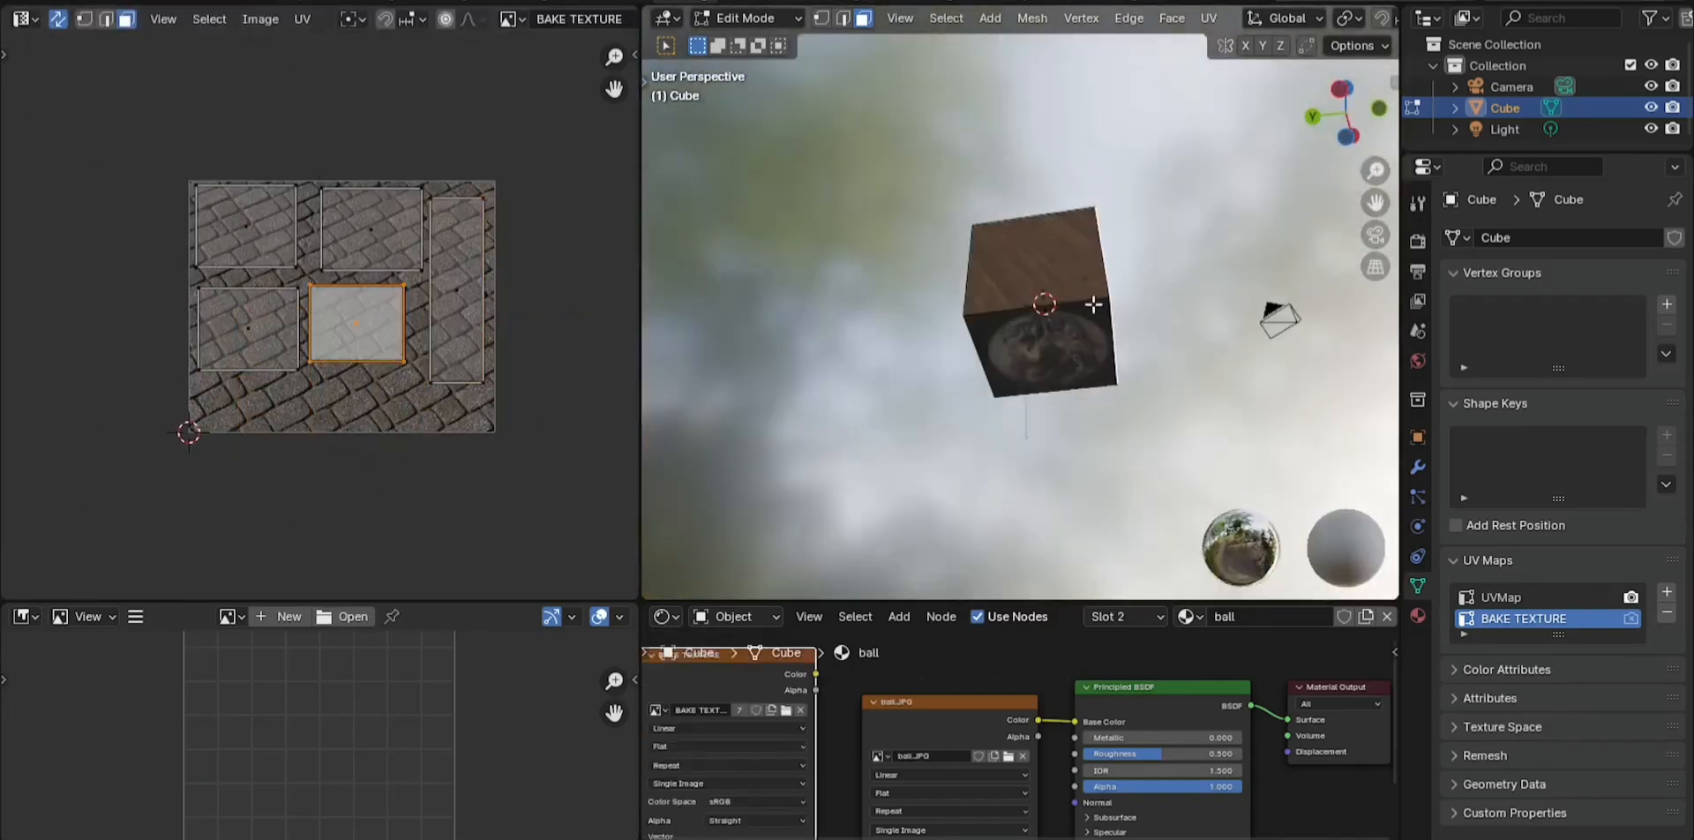
pyautogui.moveTo(905, 385); pyautogui.dragTo(1052, 506, button='middle')
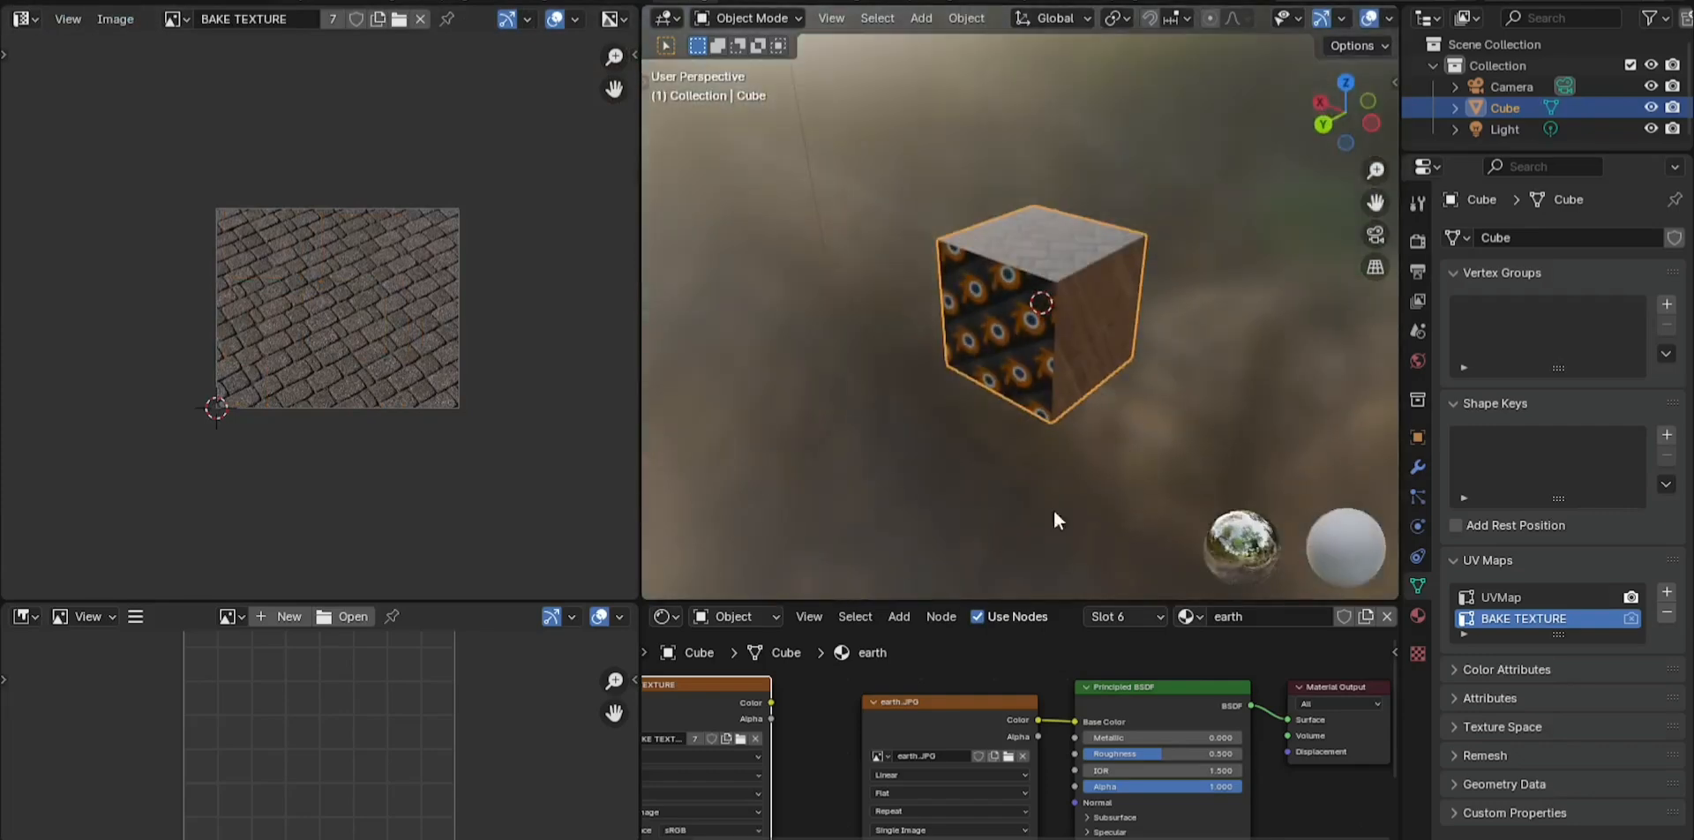
# Make room for the properties and set the render engine to Cycles
pyautogui.moveTo(1066, 602); pyautogui.dragTo(1087, 313)
pyautogui.scroll(-3, 1098, 367)
pyautogui.click(1418, 616)
pyautogui.moveTo(1401, 265); pyautogui.dragTo(1216, 240)
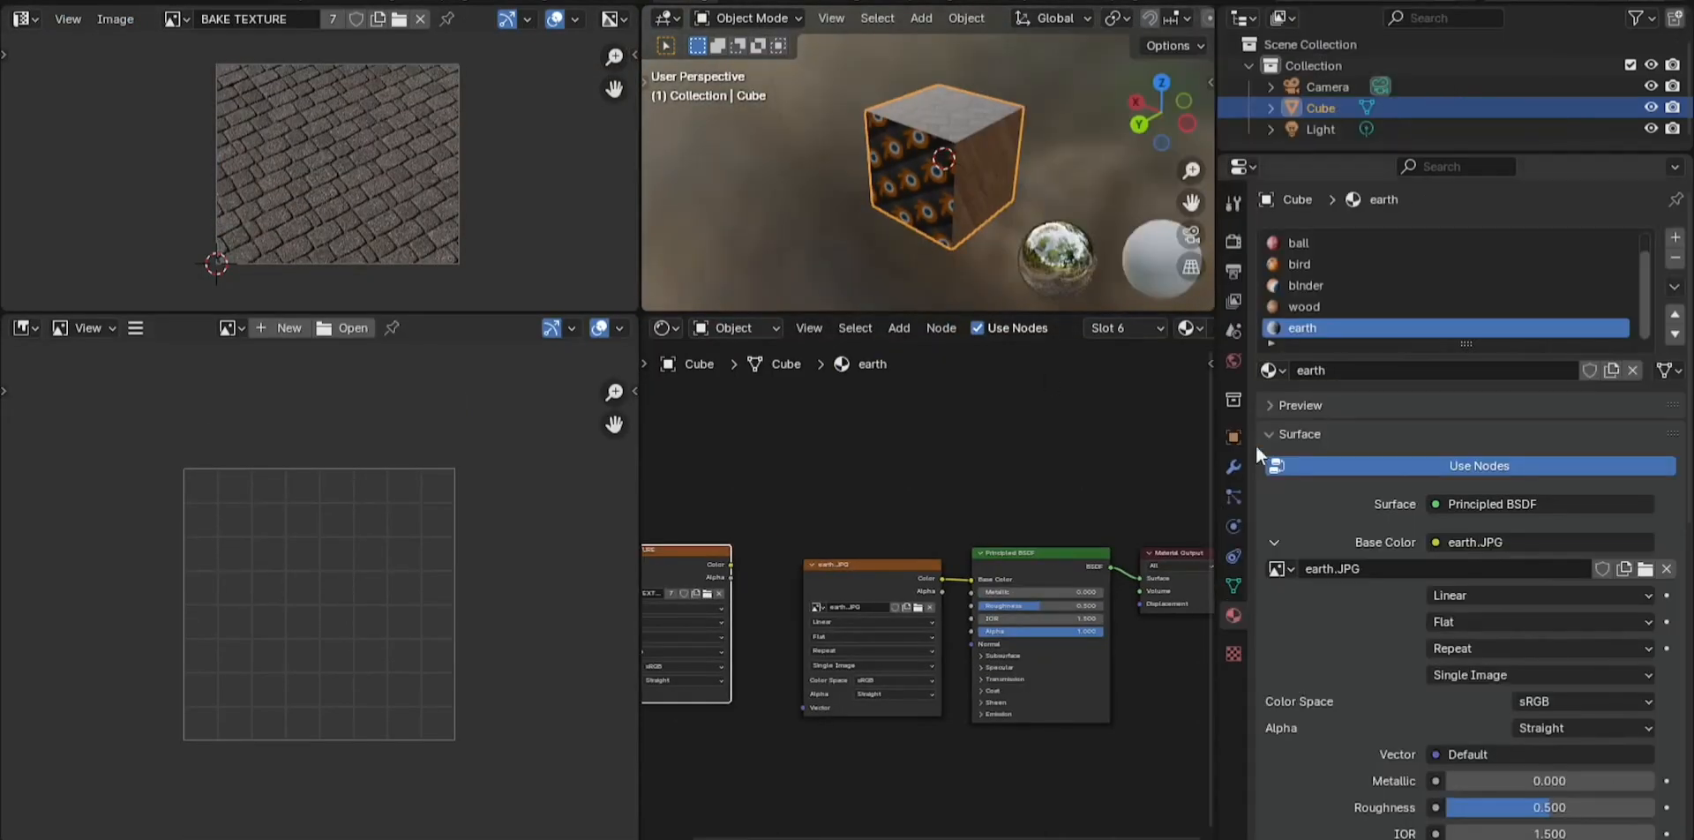
pyautogui.click(1234, 240)
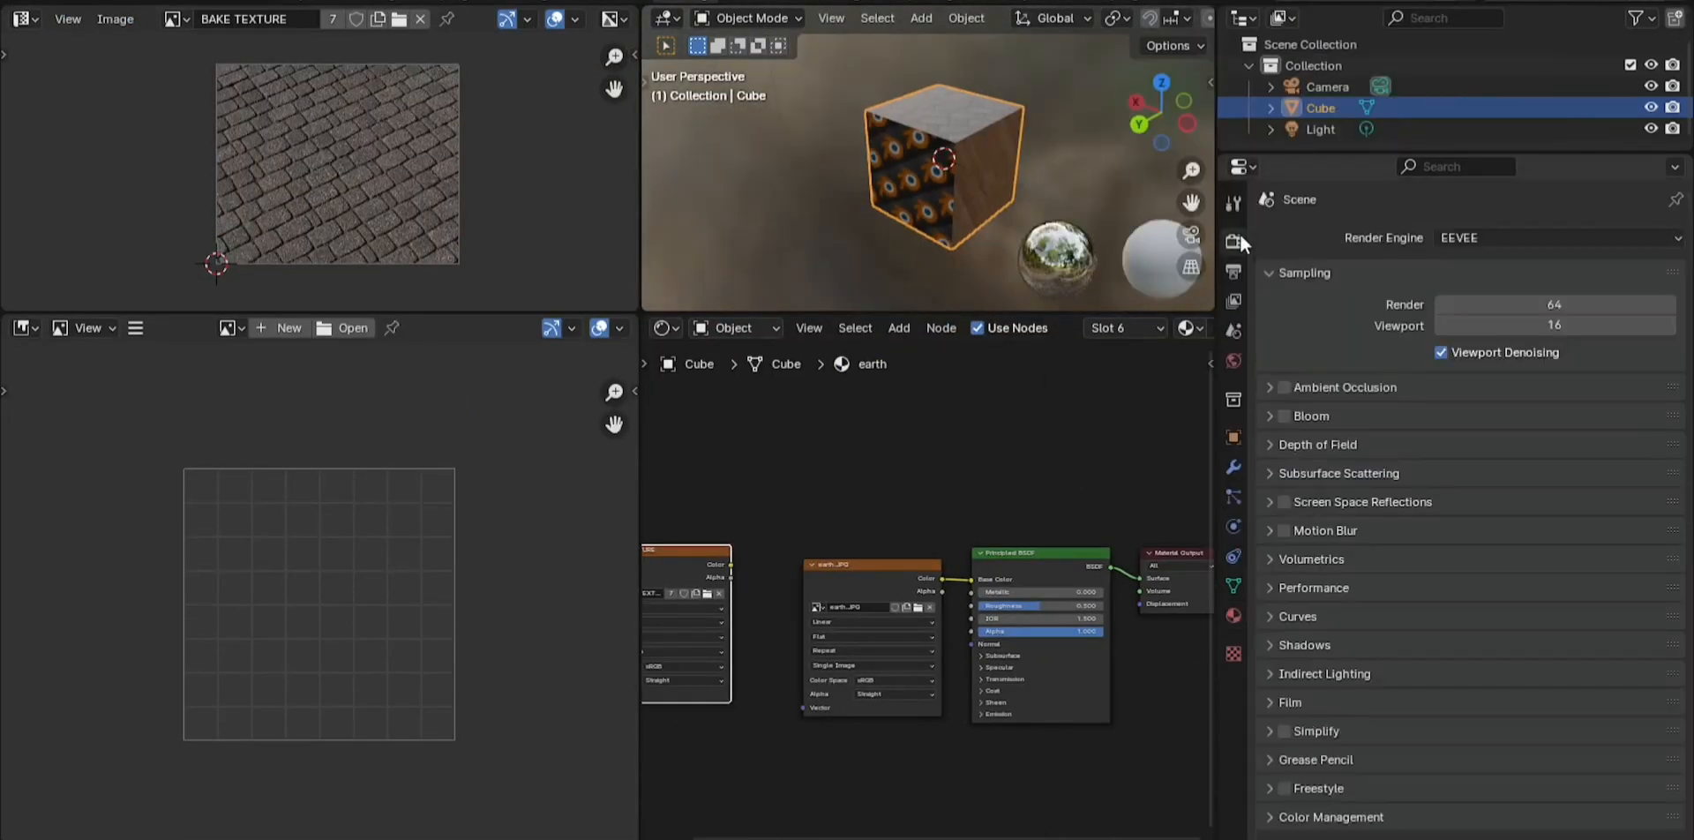
pyautogui.click(1530, 238)
pyautogui.click(1470, 309)
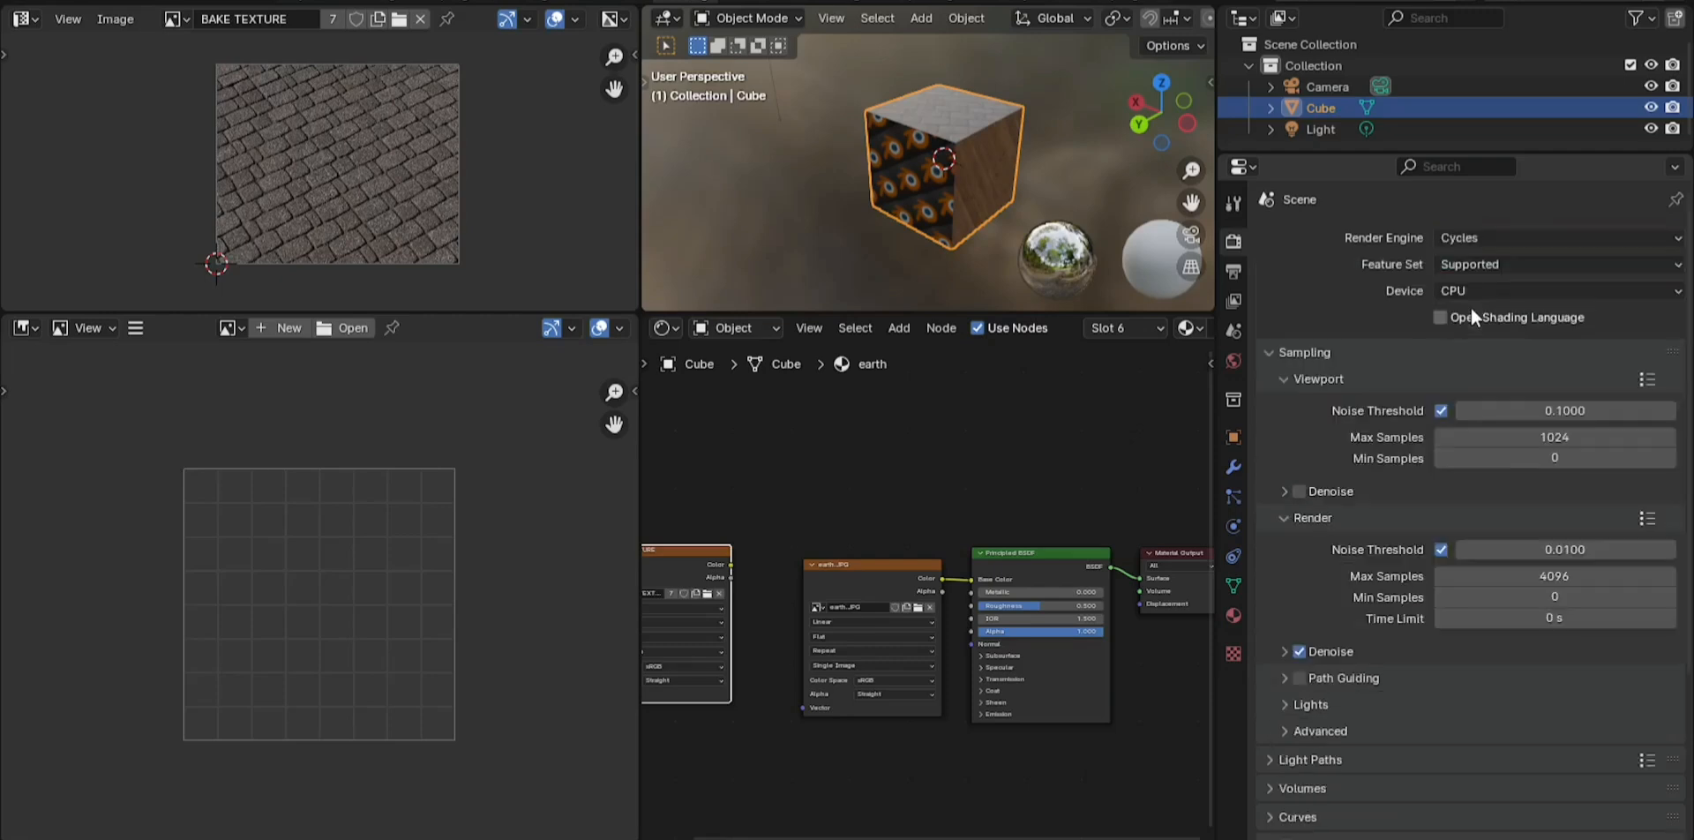
# Set the bake type to Diffuse with only the Color contribution enabled, leaving out Direct and Indirect
pyautogui.scroll(-5, 1530, 387)
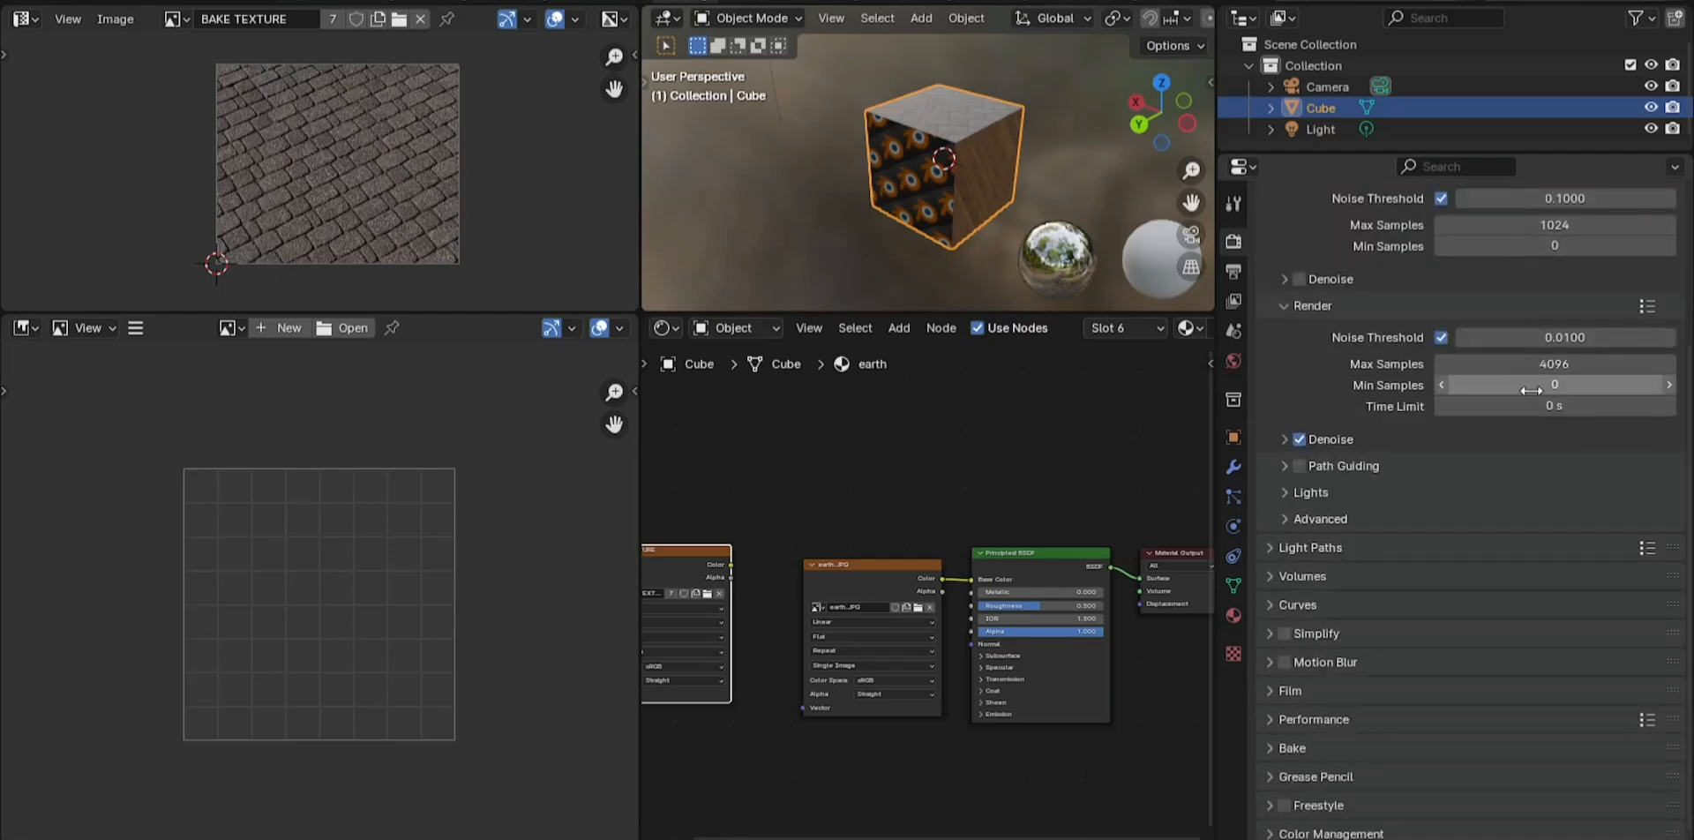
pyautogui.scroll(-1, 1541, 401)
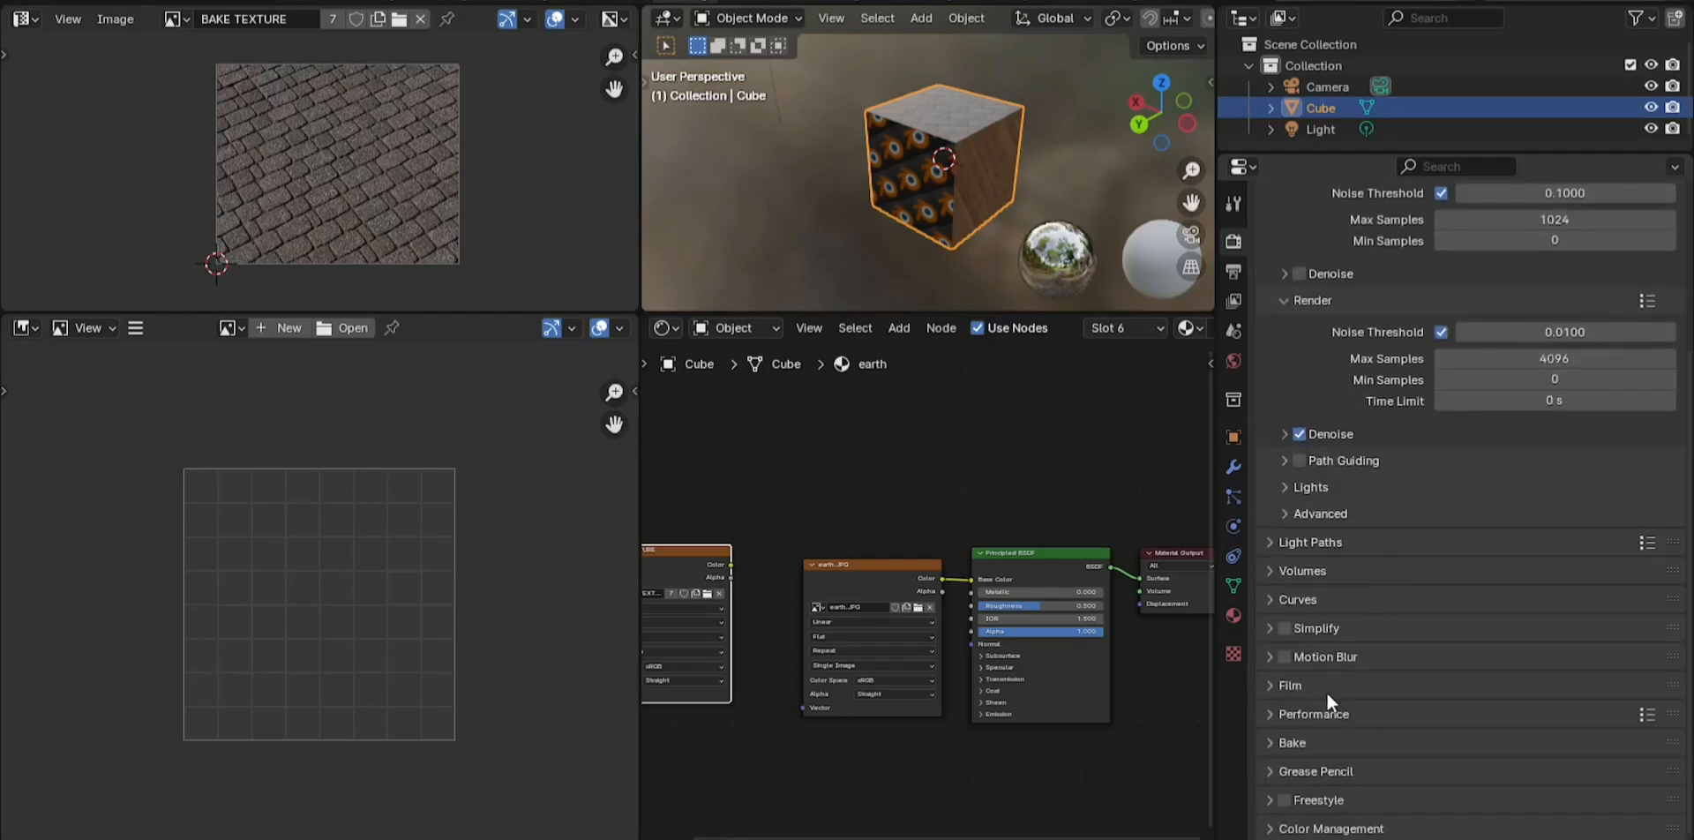
pyautogui.click(1273, 743)
pyautogui.scroll(-12, 1403, 706)
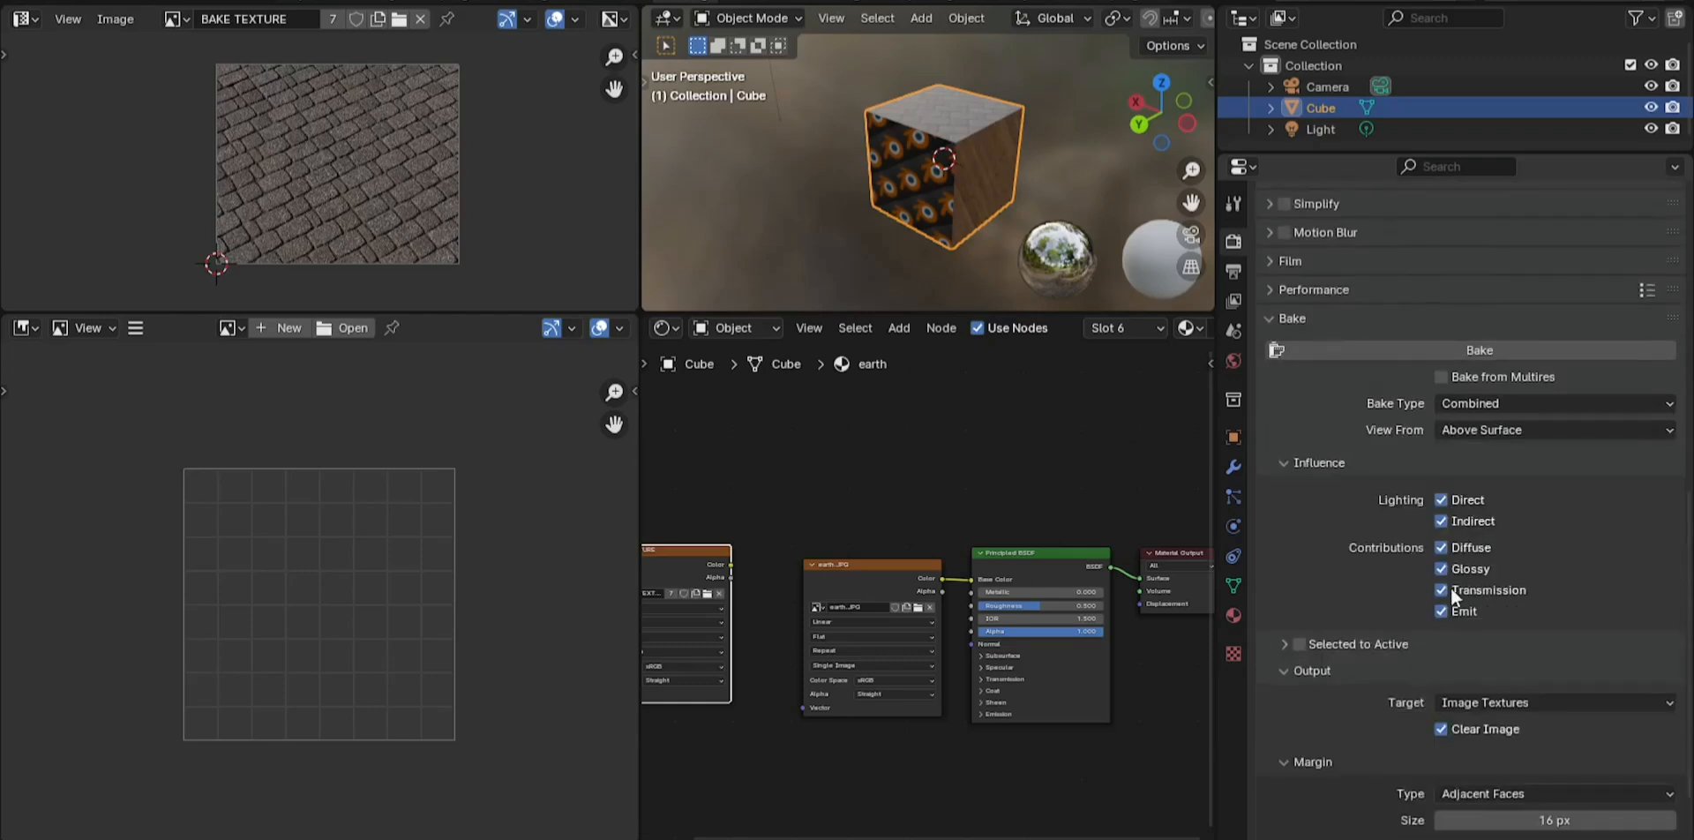
pyautogui.click(1591, 401)
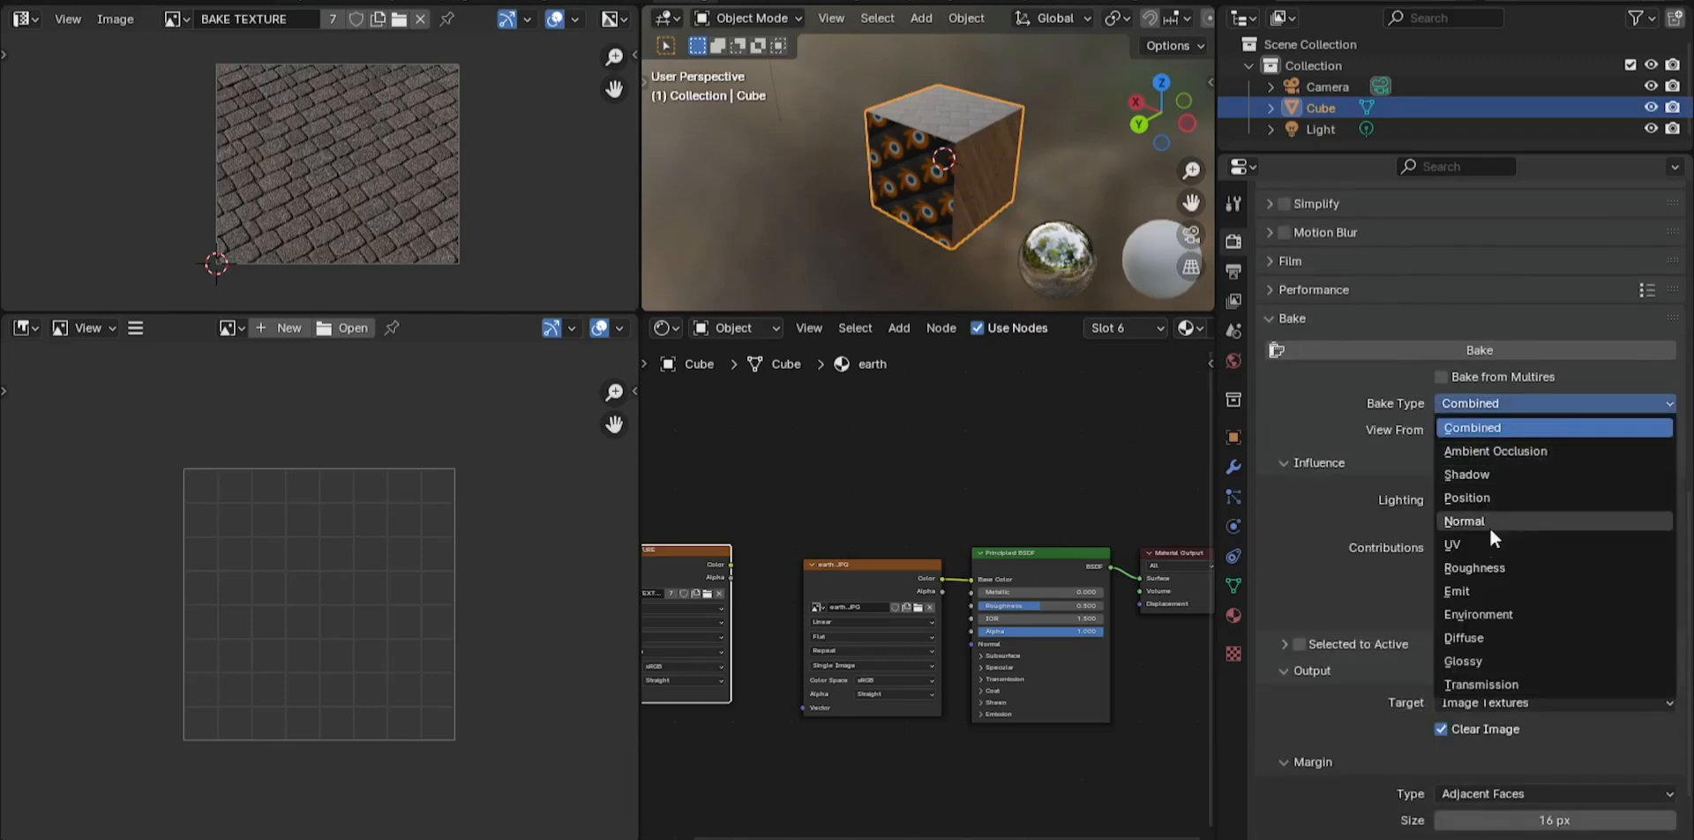
pyautogui.click(1465, 635)
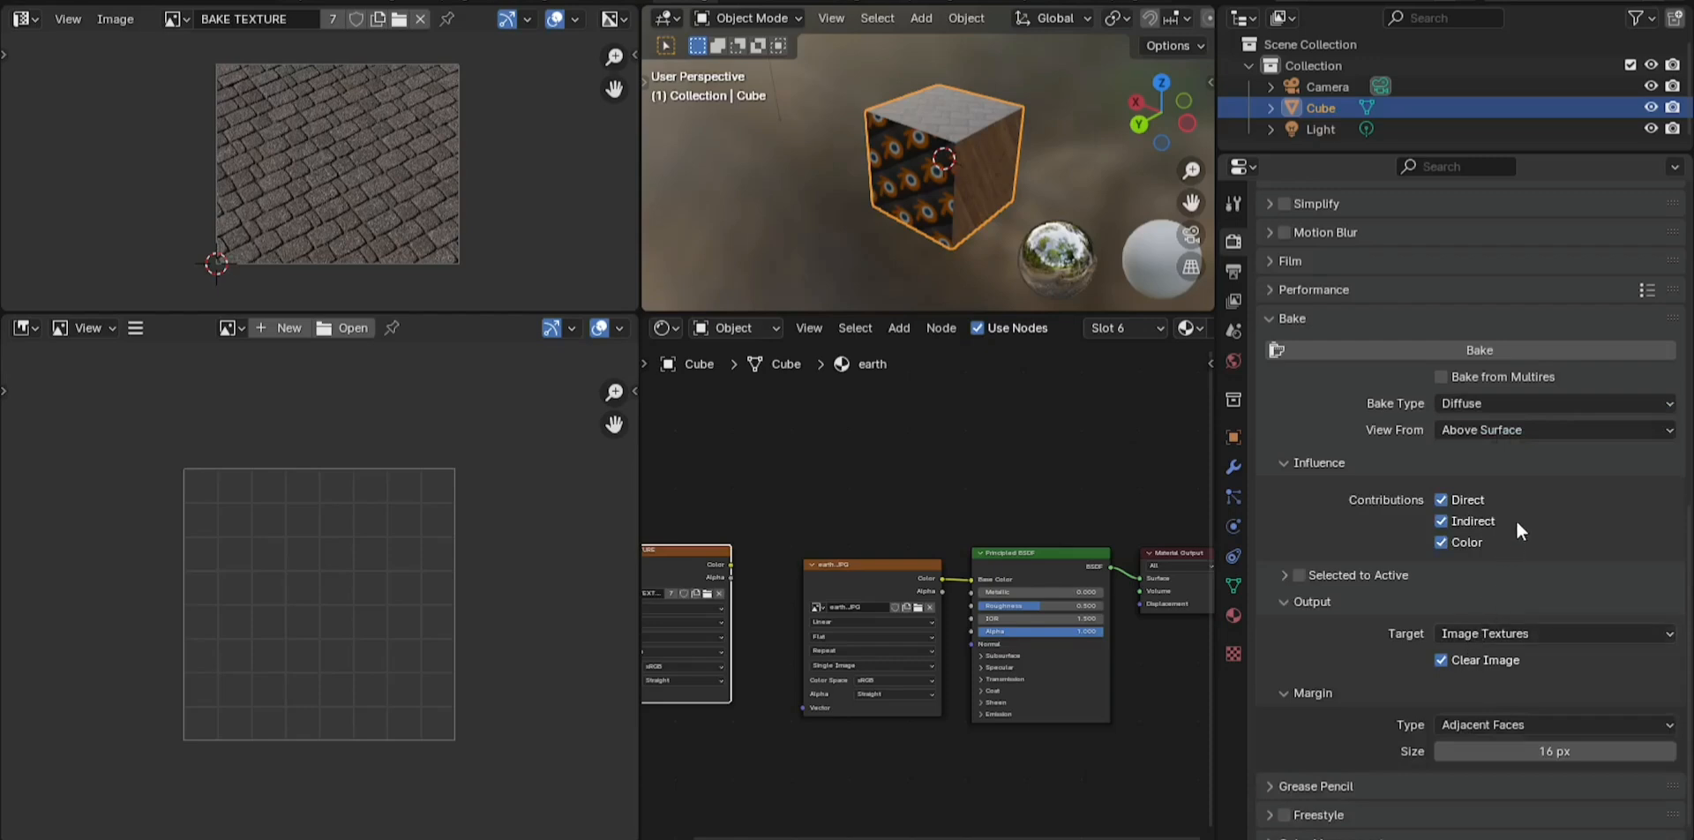
pyautogui.scroll(-1, 1547, 469)
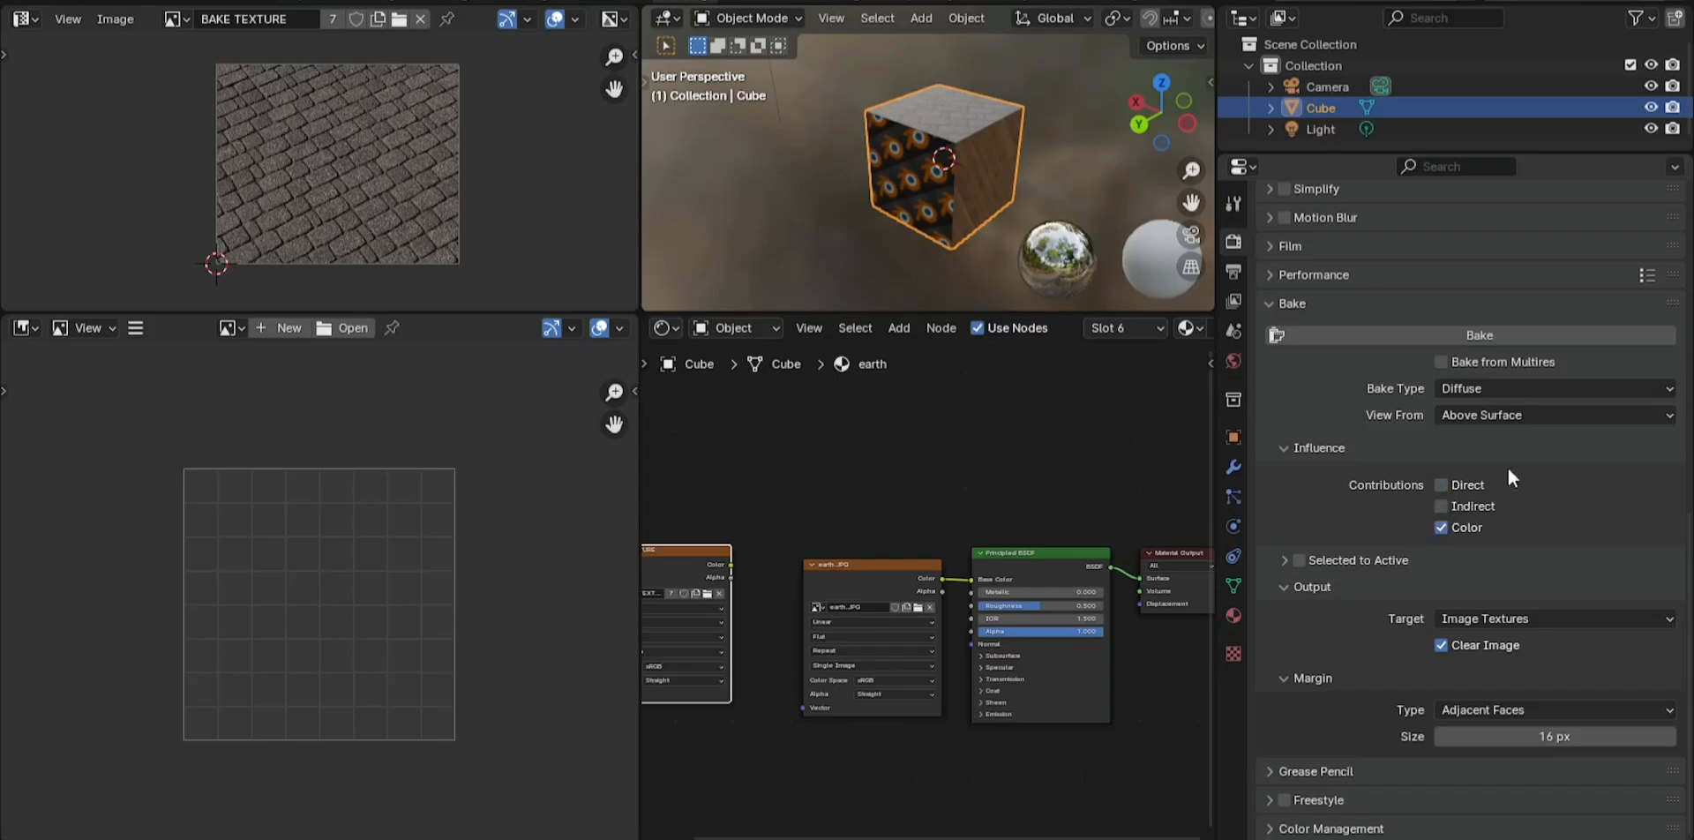
# Check in edit mode which UV map is active and how its islands lie on the image
pyautogui.click(40, 8)
pyautogui.press('Tab')
pyautogui.click(1232, 585)
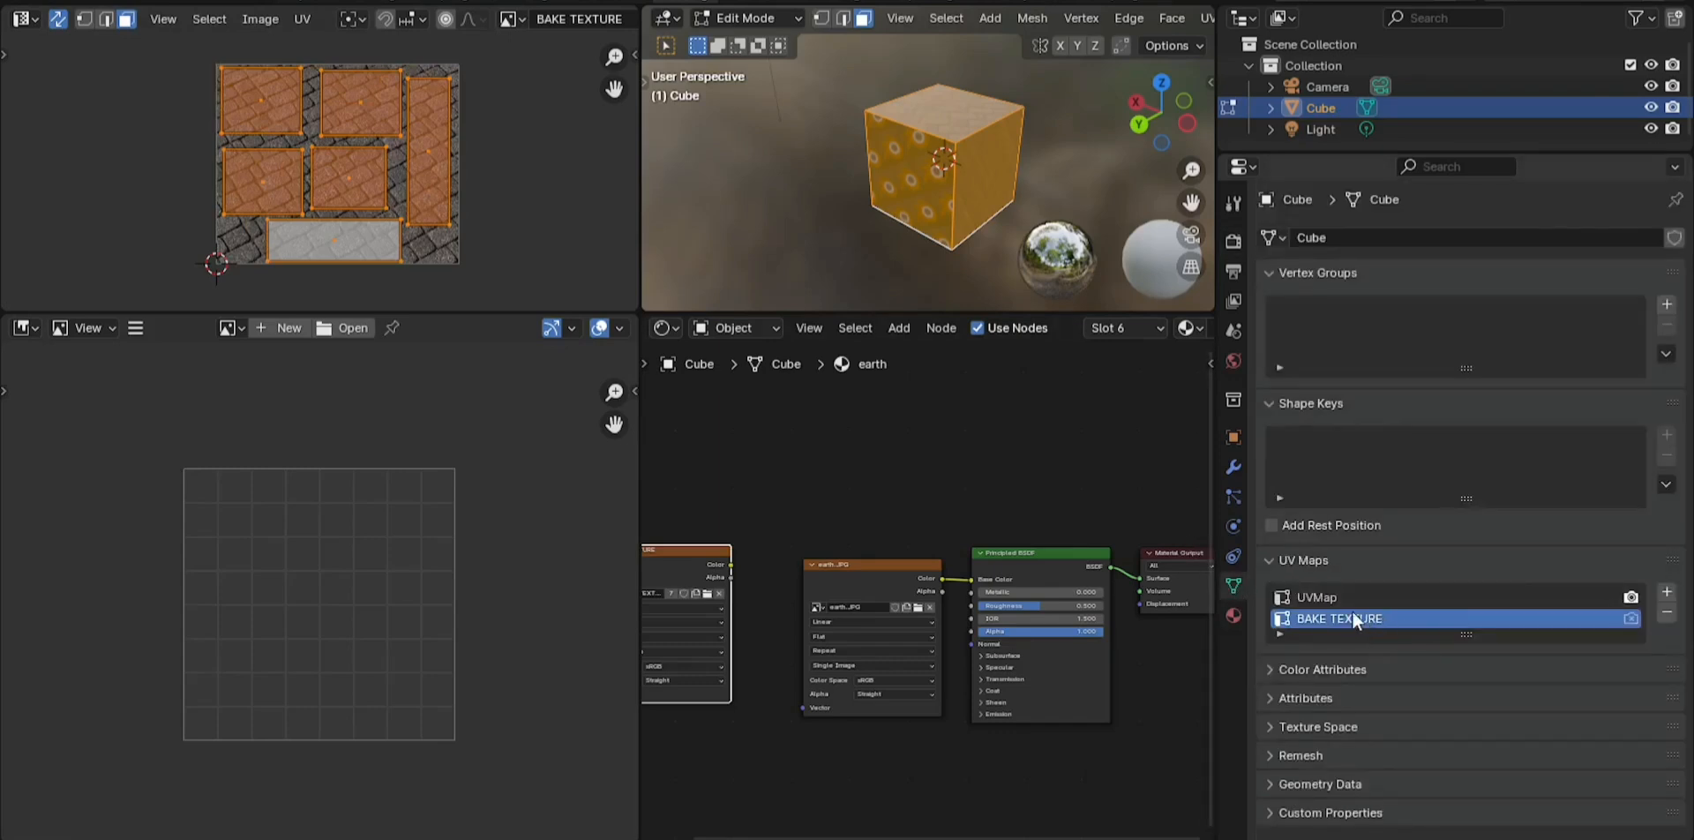
# Bake the cube's diffuse color into the BAKE TEXTURE image
pyautogui.click(1233, 240)
pyautogui.scroll(-6, 1398, 542)
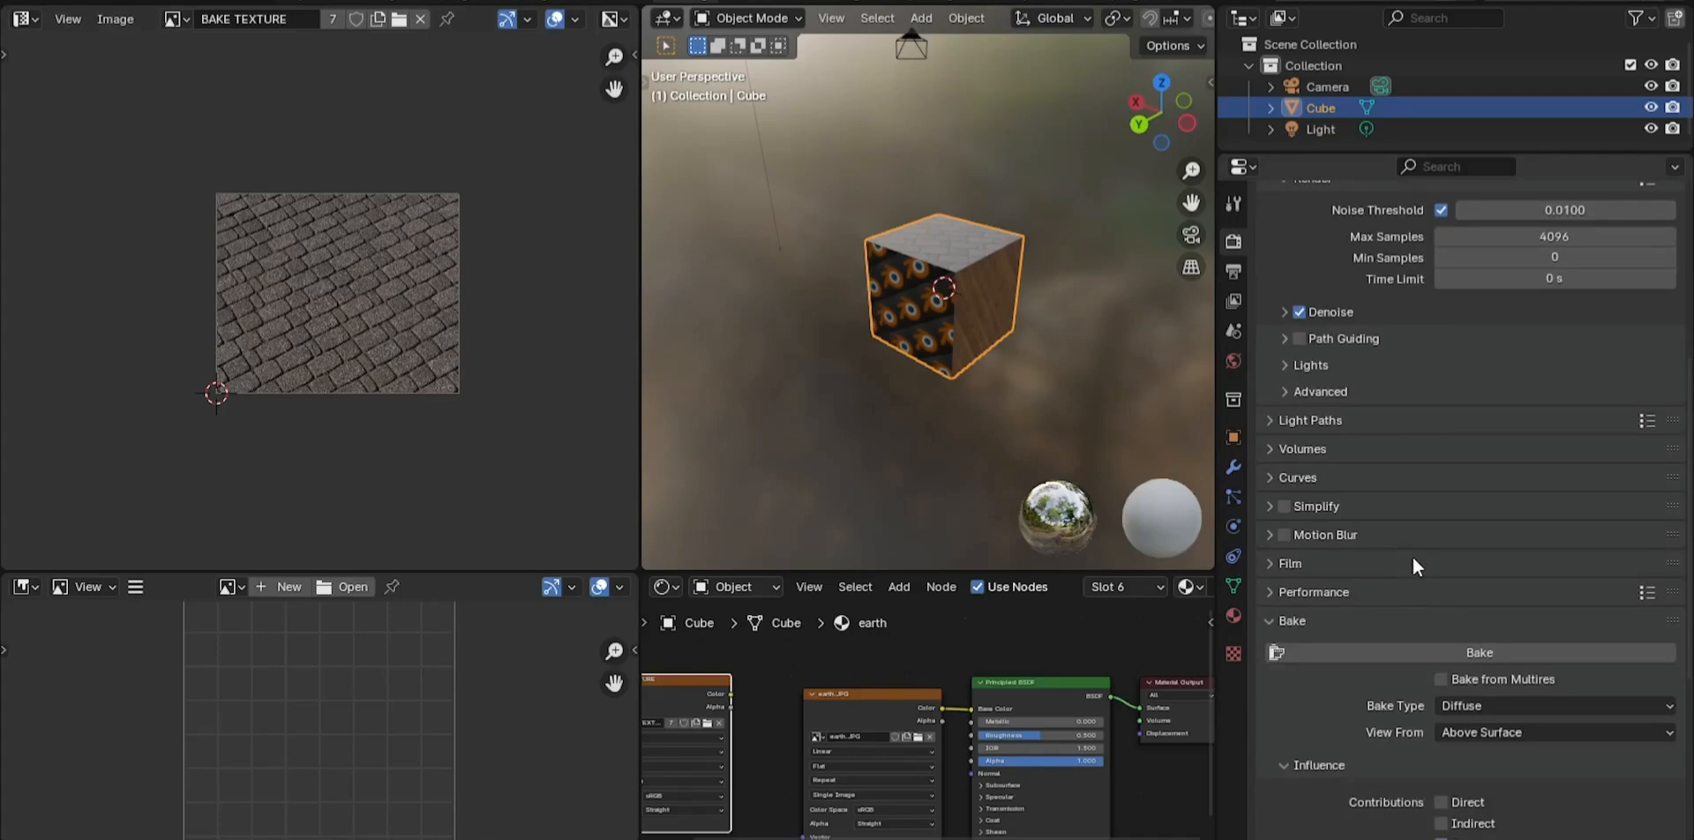
pyautogui.scroll(-8, 1412, 557)
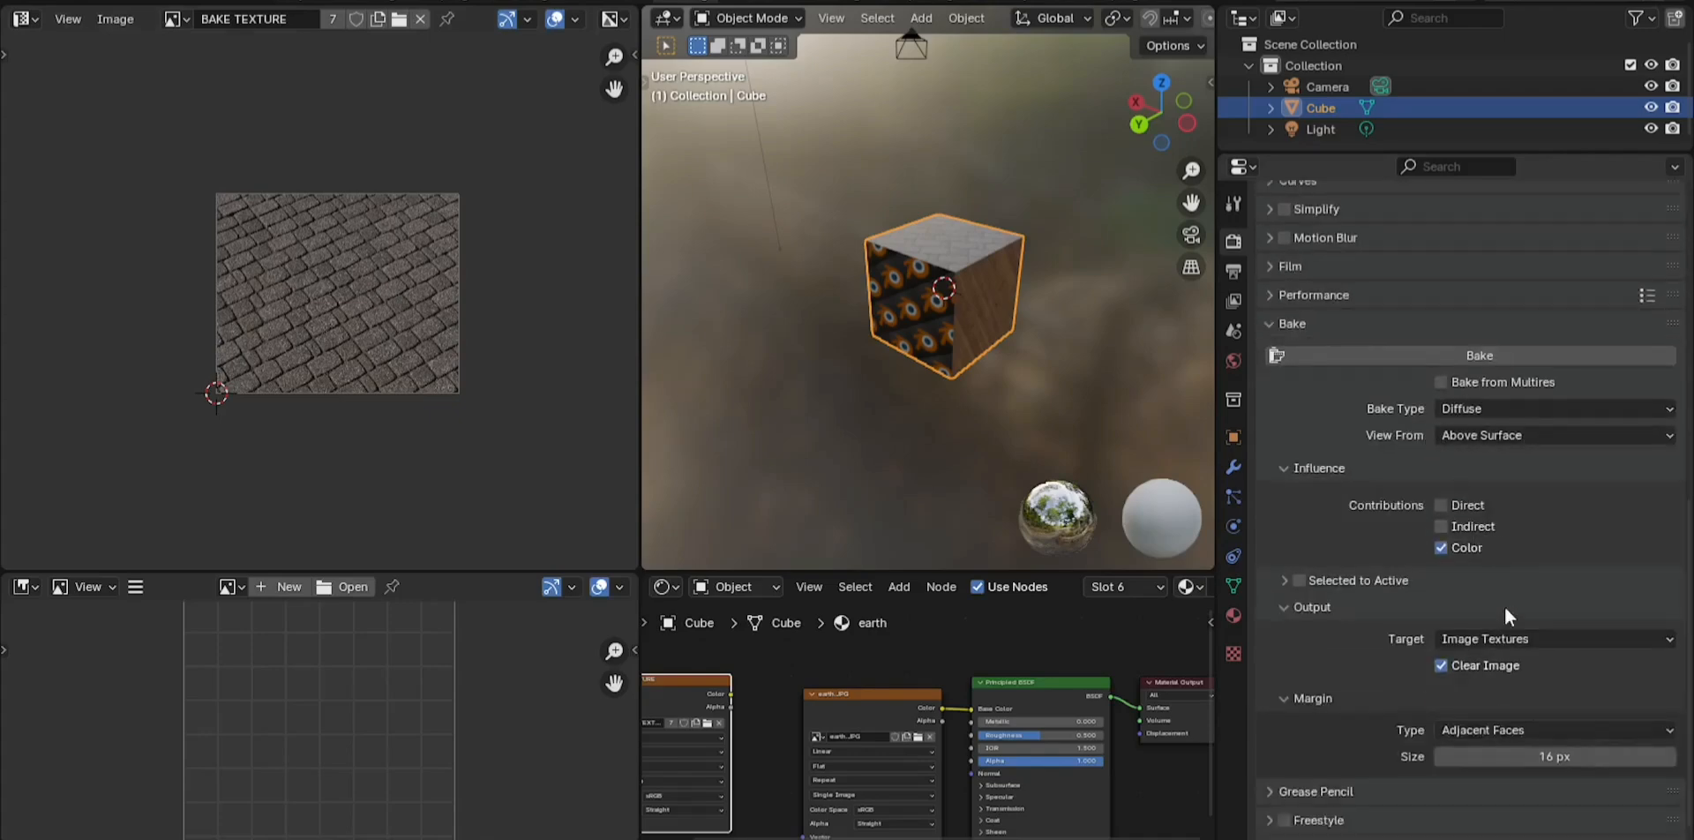
pyautogui.click(1370, 335)
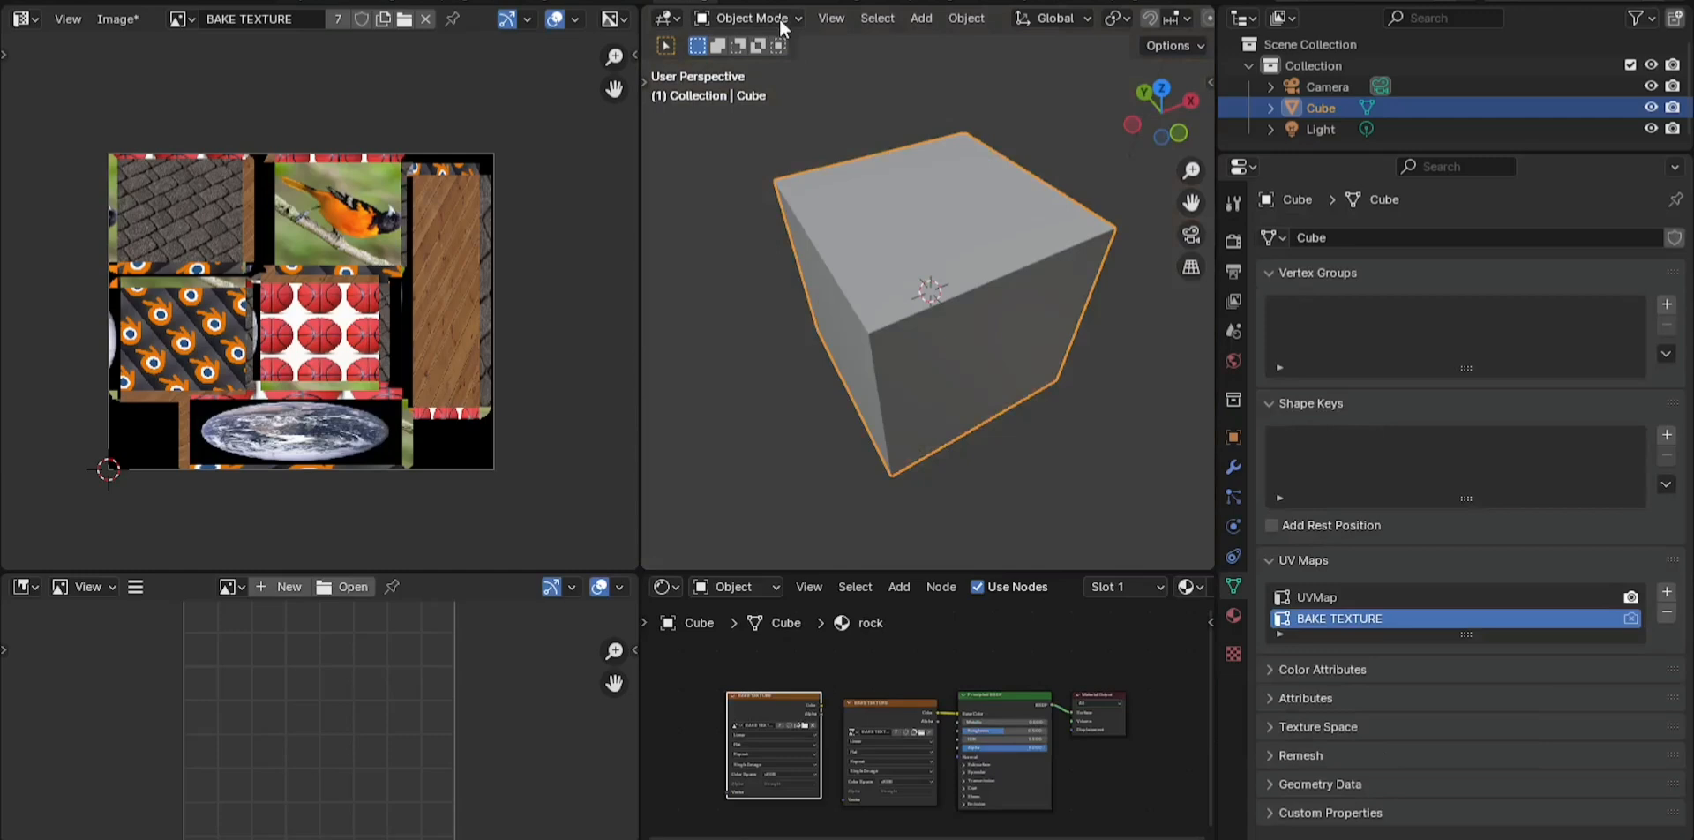
# Switch the cube to Texture Paint mode and examine the baked texture on its faces
pyautogui.click(750, 18)
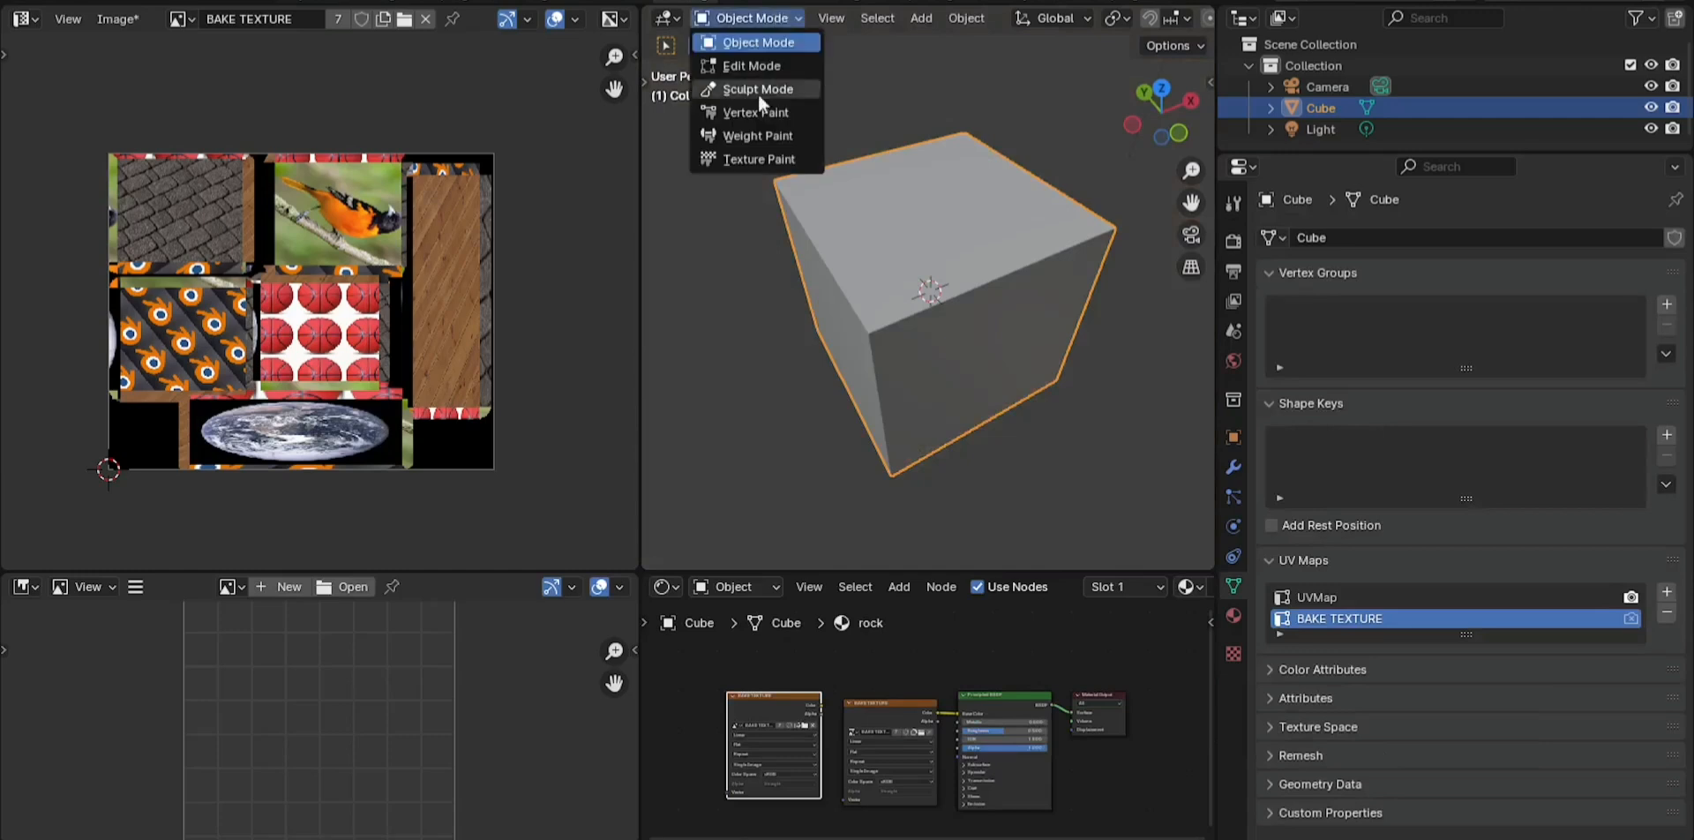
pyautogui.click(759, 158)
pyautogui.moveTo(900, 242)
pyautogui.mouseDown(button='middle')
pyautogui.moveTo(972, 190)
pyautogui.moveTo(871, 167)
pyautogui.moveTo(770, 226)
pyautogui.mouseUp(button='middle')
pyautogui.scroll(3, 934, 280)
pyautogui.moveTo(933, 280); pyautogui.dragTo(1000, 345, button='middle')
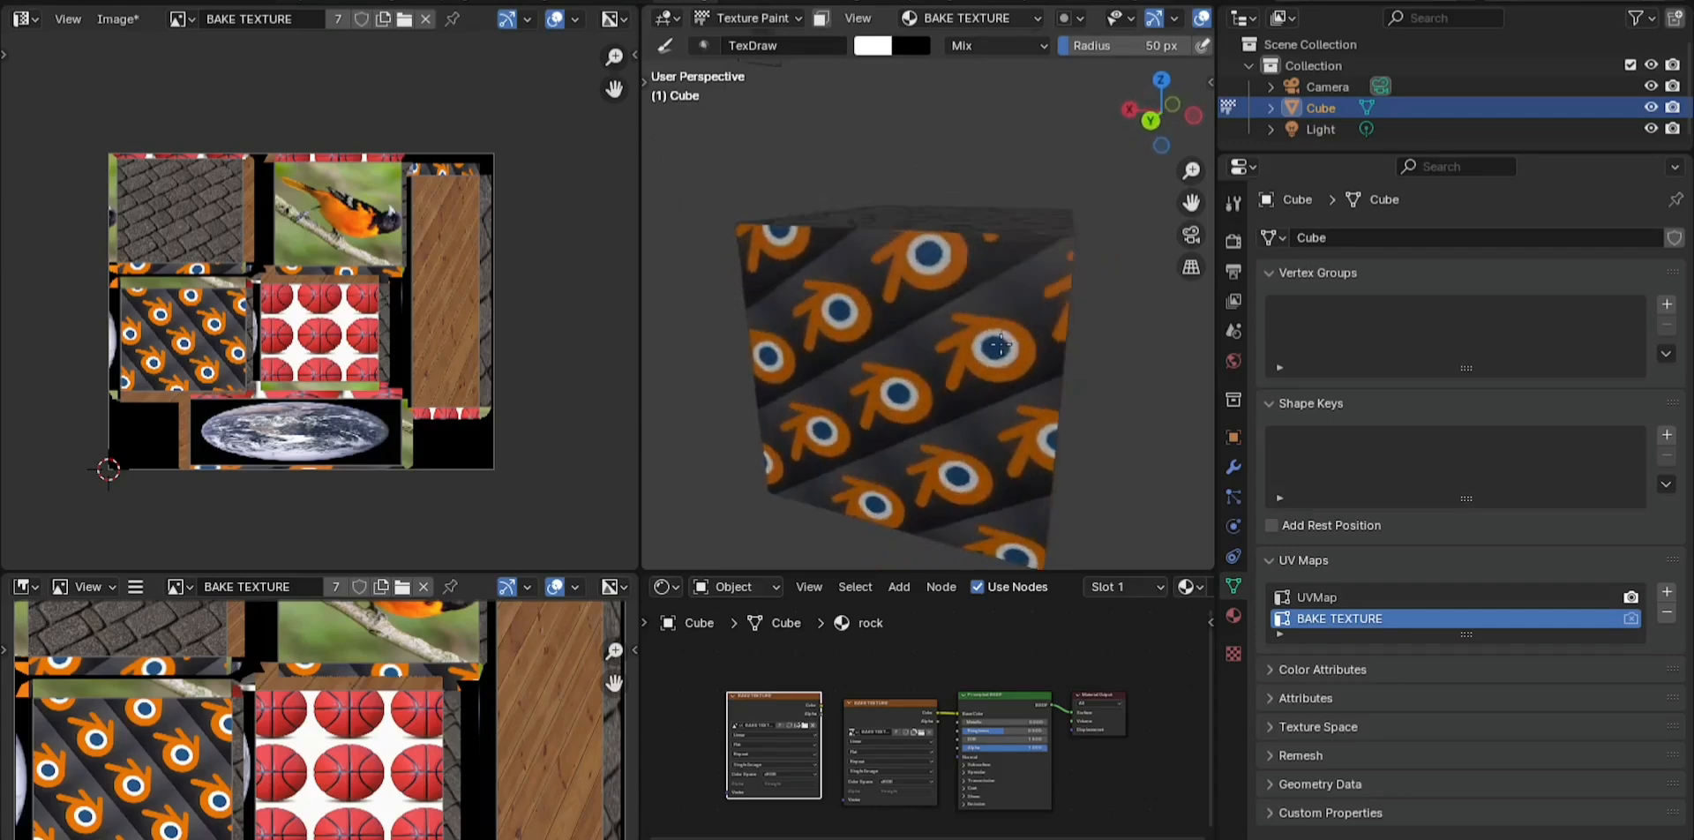
pyautogui.moveTo(639, 272); pyautogui.dragTo(310, 272)
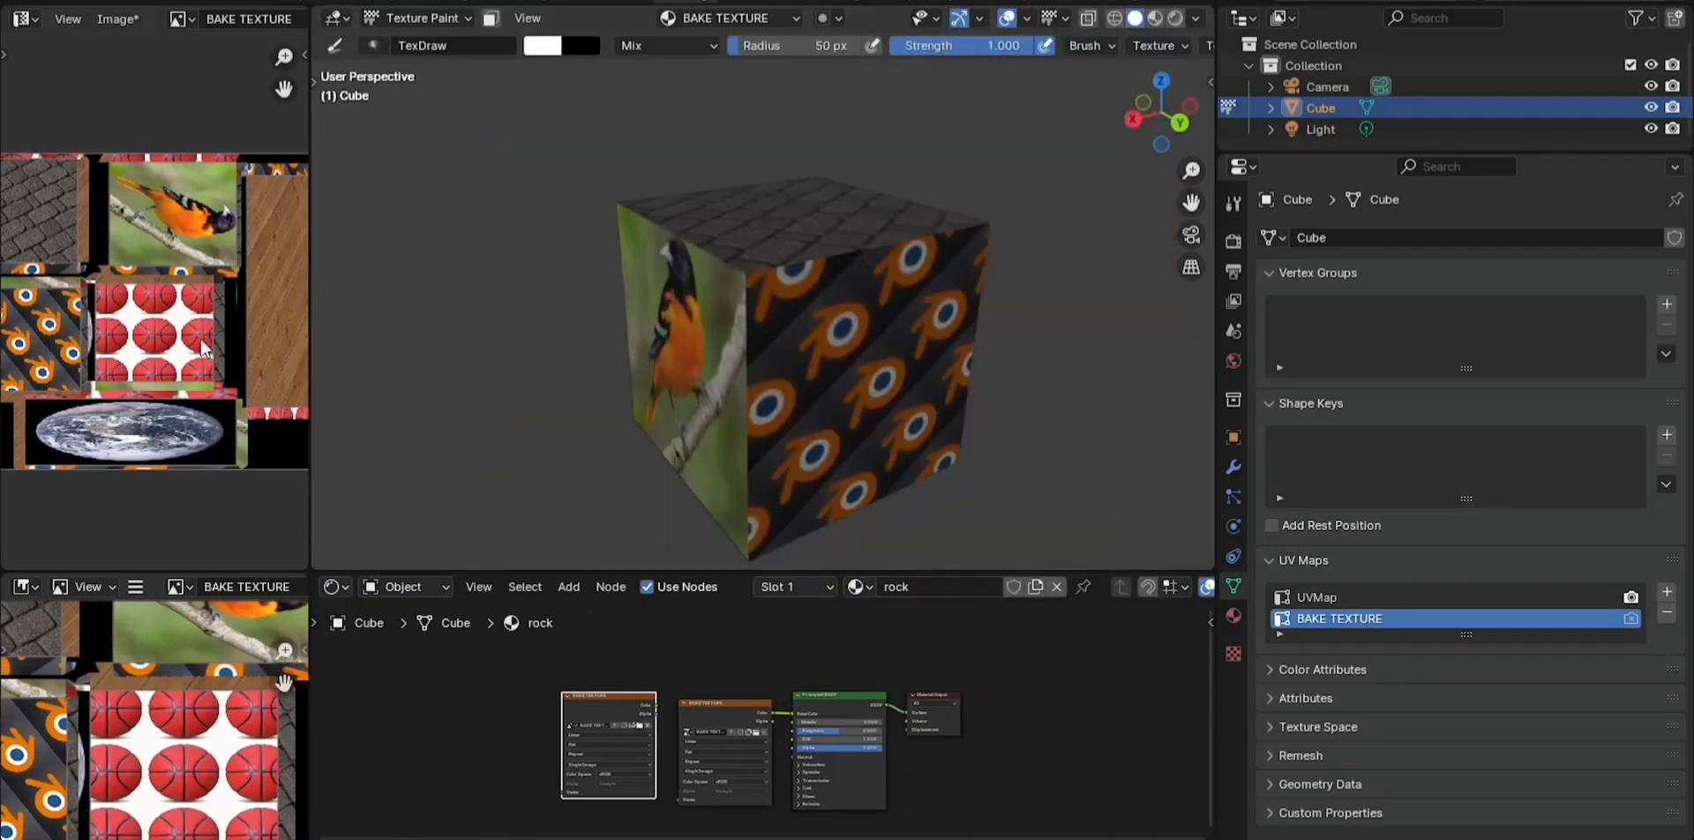
pyautogui.scroll(-1, 204, 350)
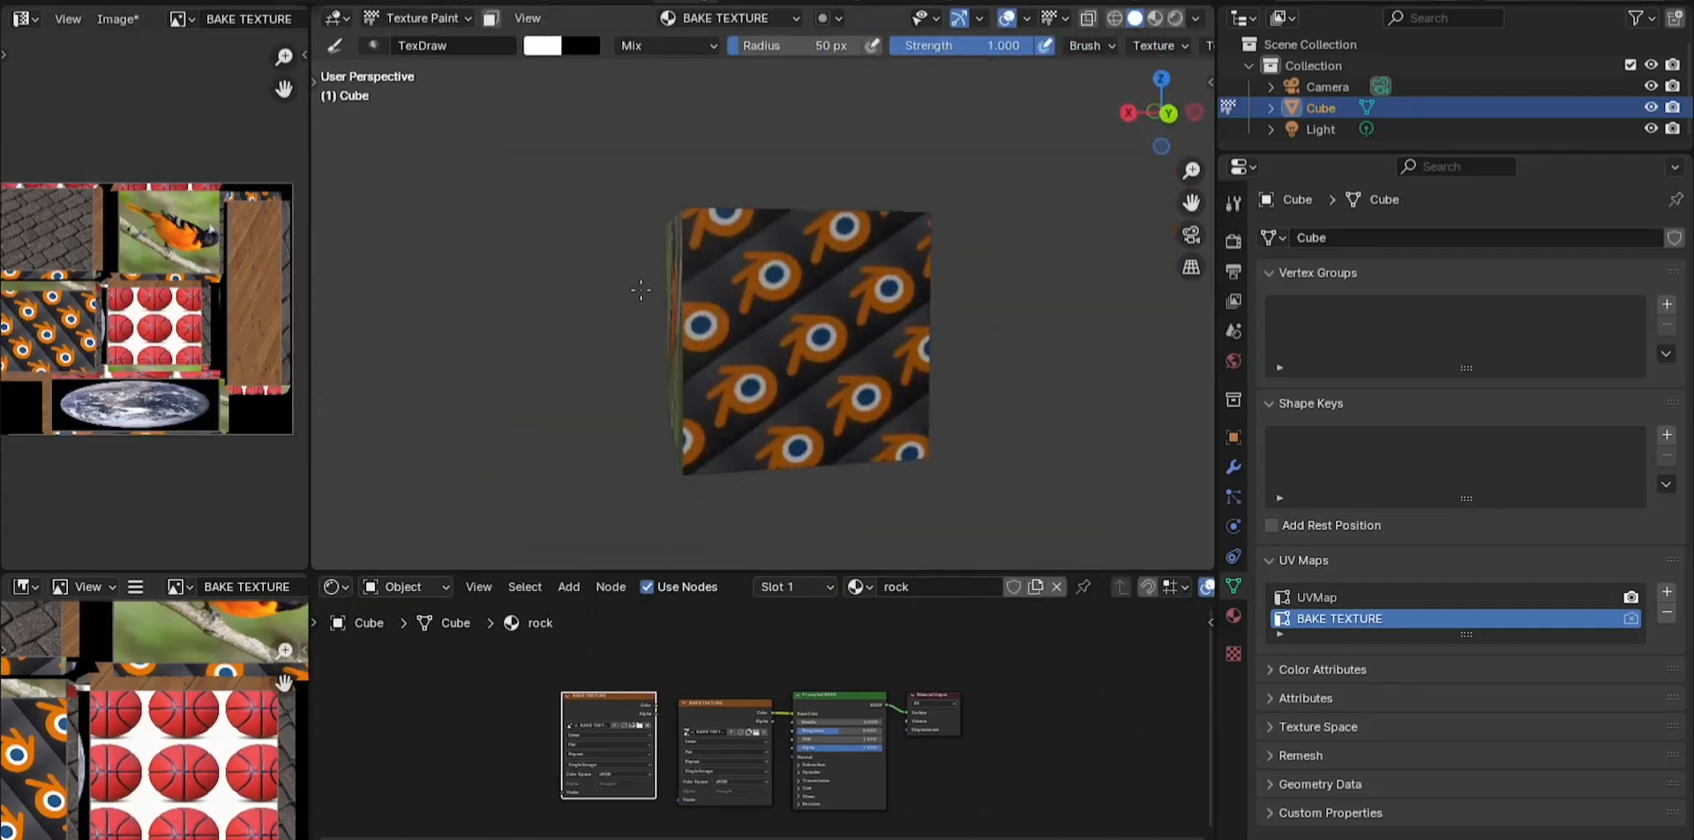